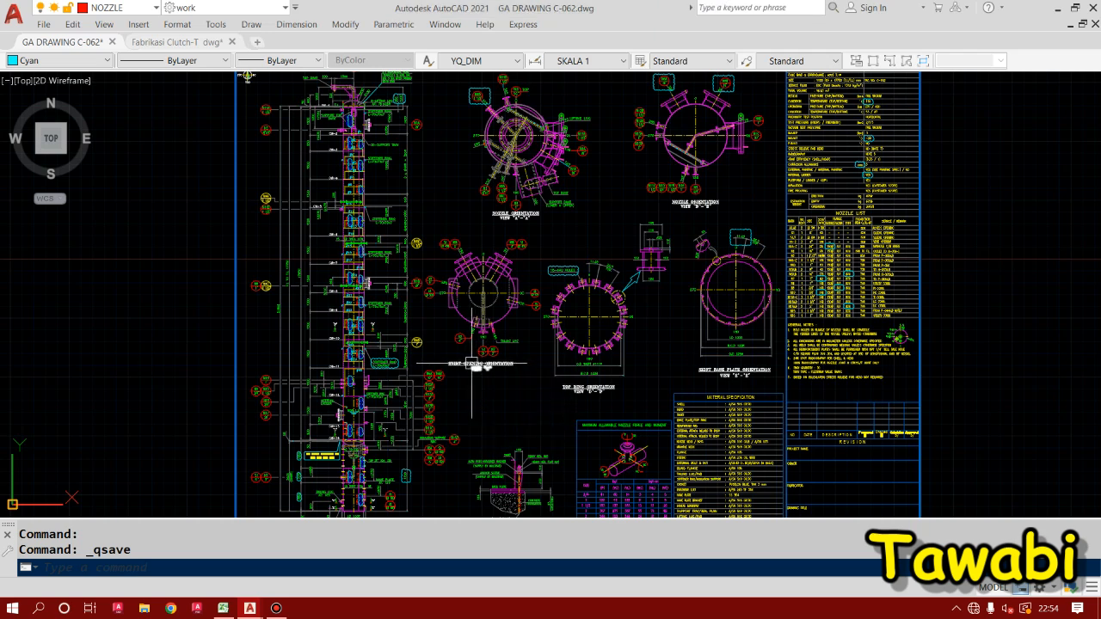
- Switch to the Excel list of five favourite AutoCAD tools and go through each entry, ending on ALIAS EDIT
mouse_move(474, 366)
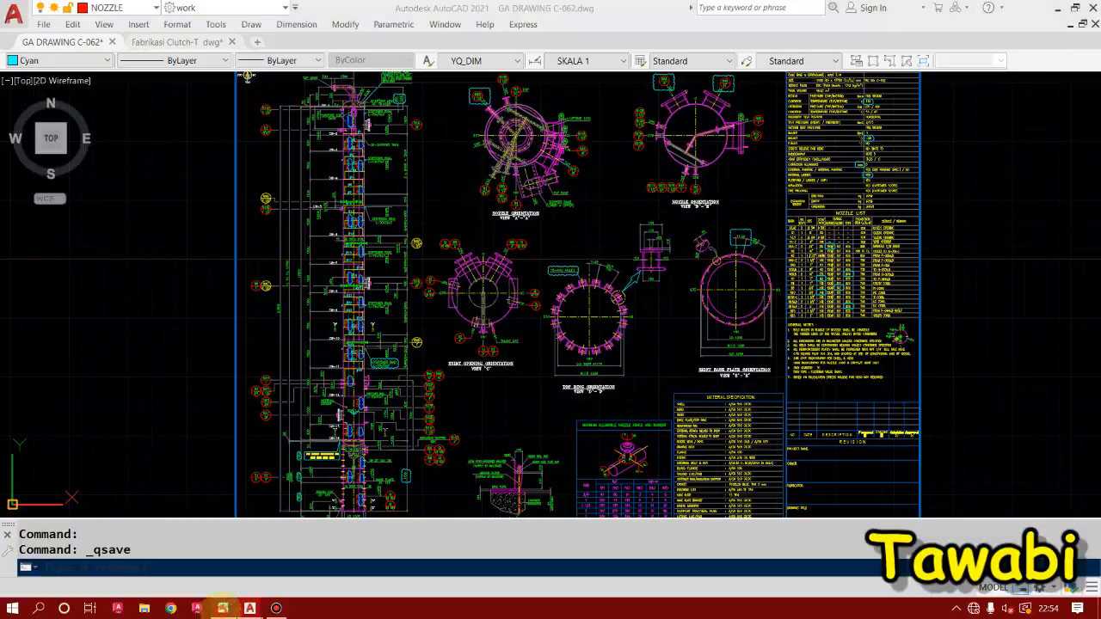
left_click(223, 607)
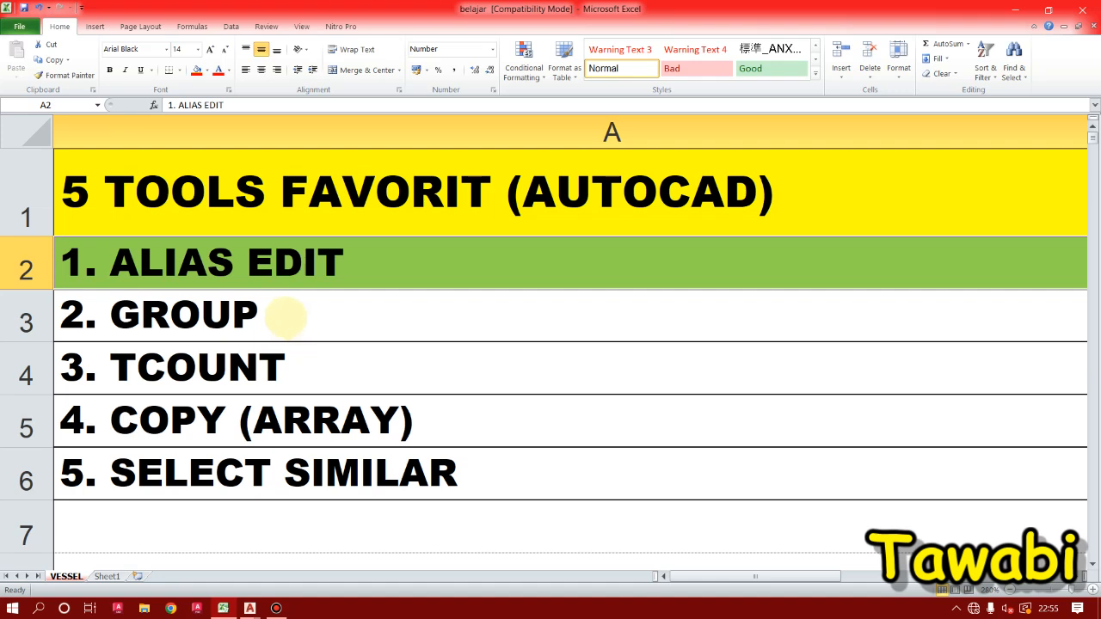
left_click(295, 318)
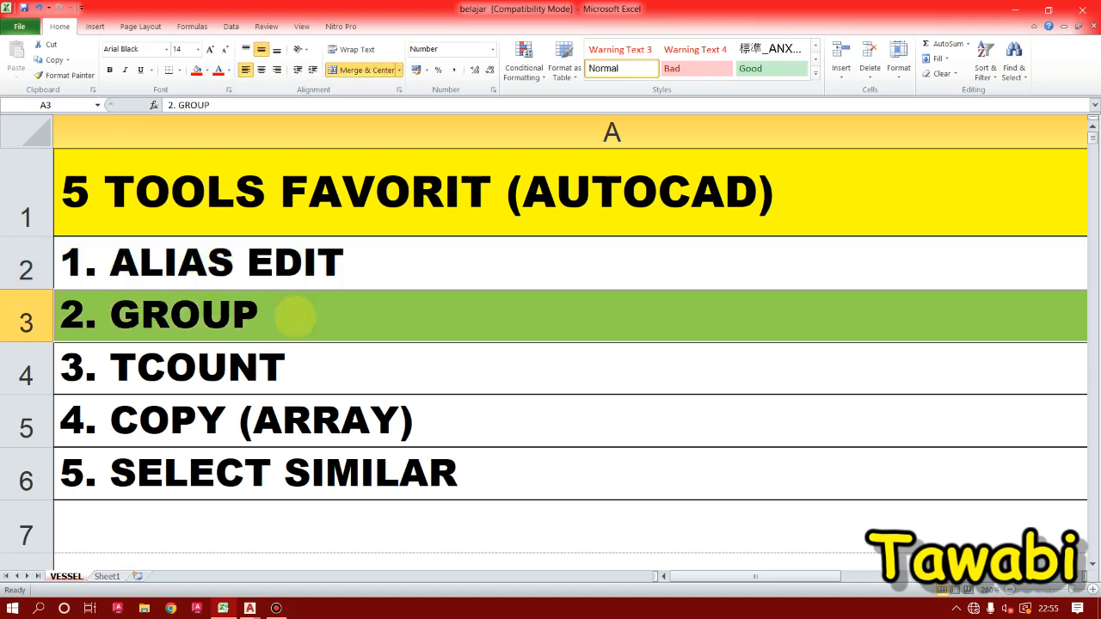
left_click(269, 265)
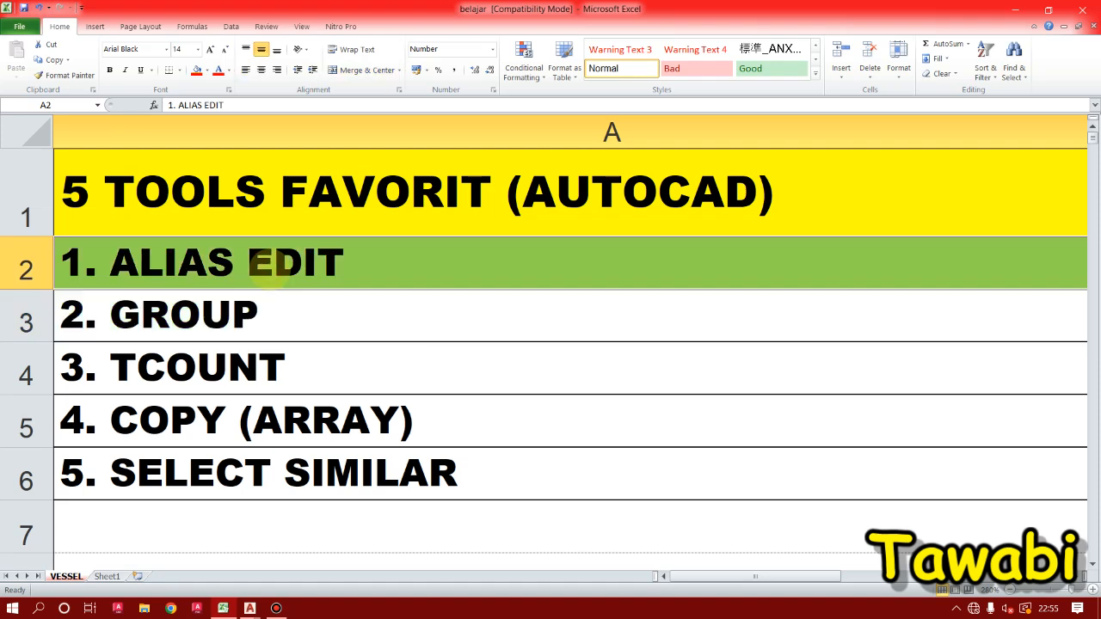
left_click(267, 318)
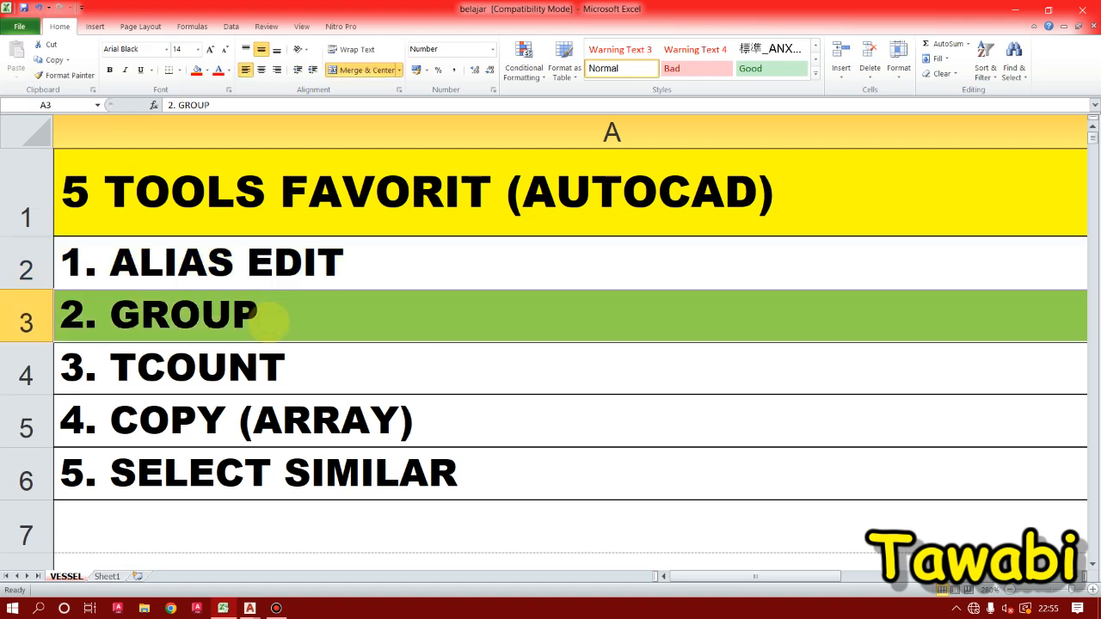
left_click(298, 367)
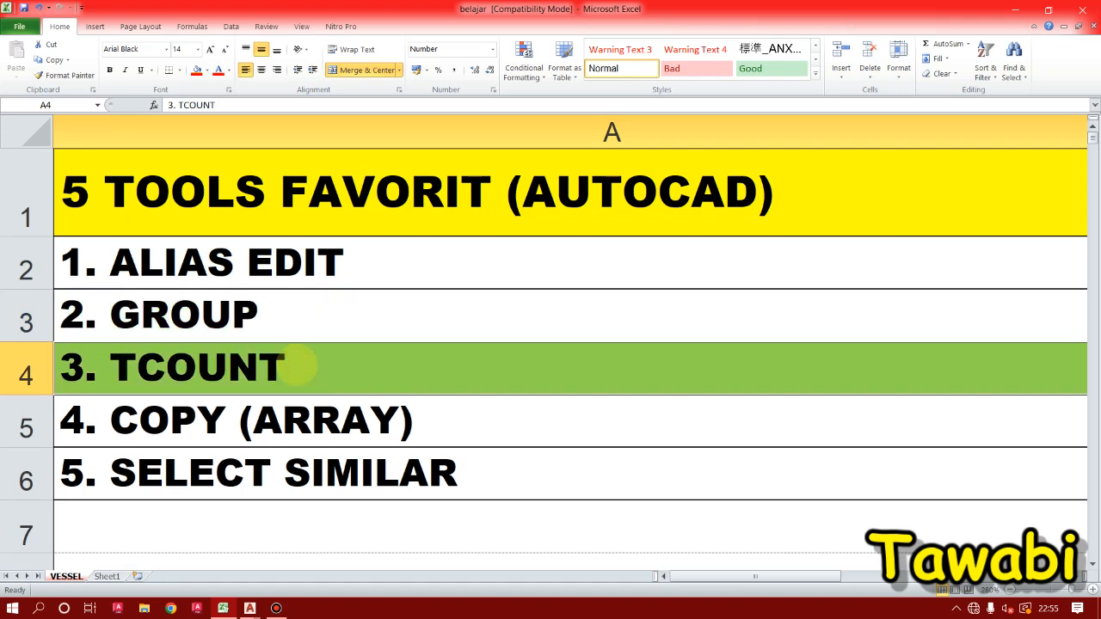
left_click(193, 427)
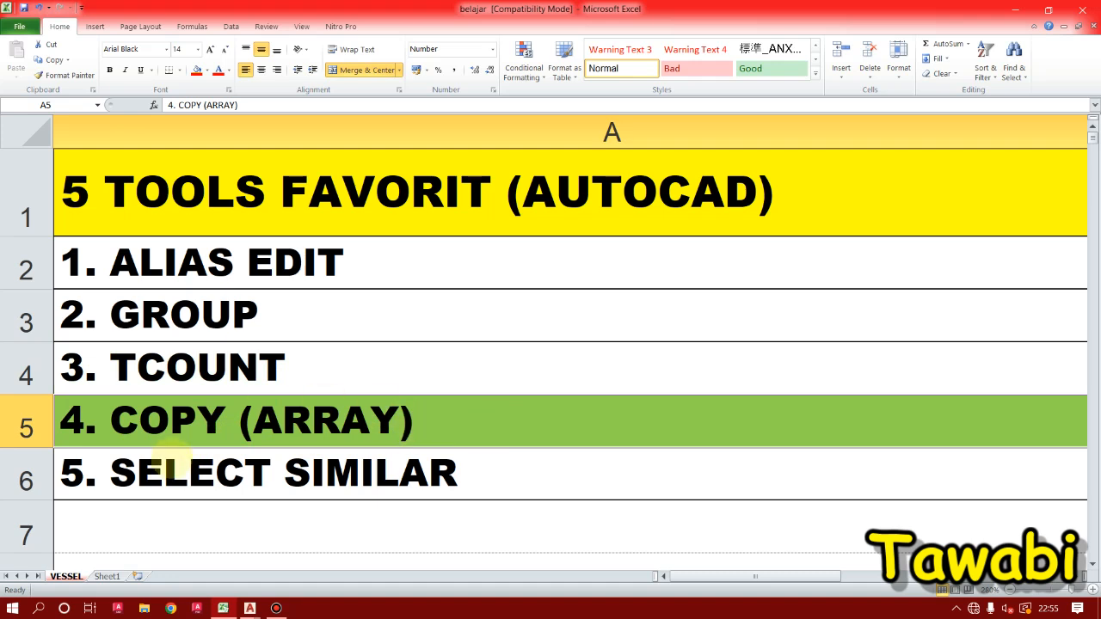
left_click(150, 472)
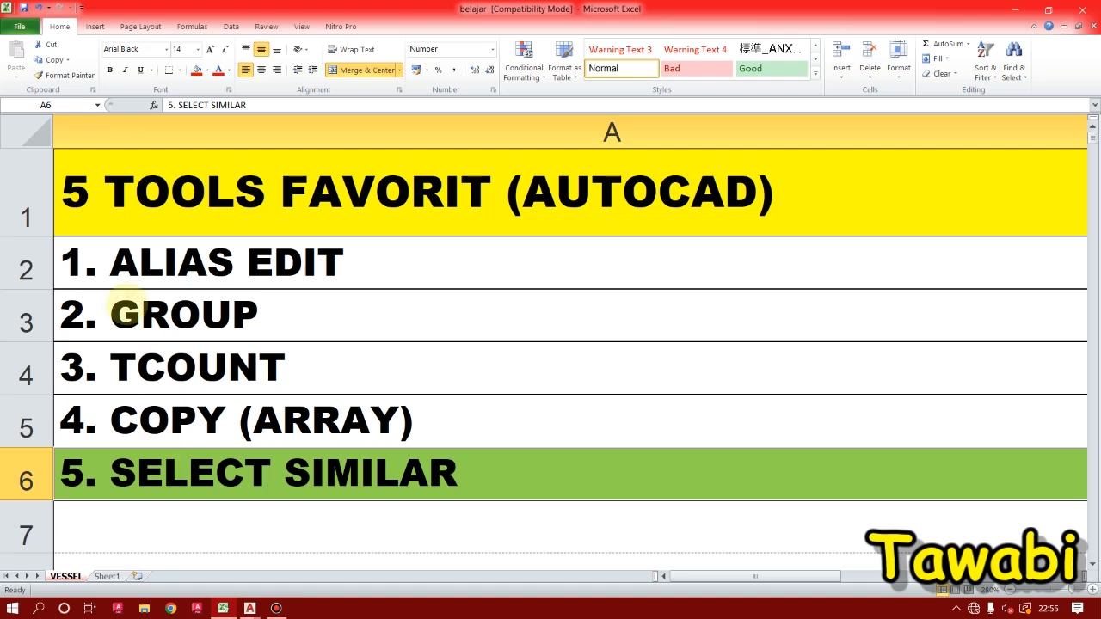
left_click(129, 258)
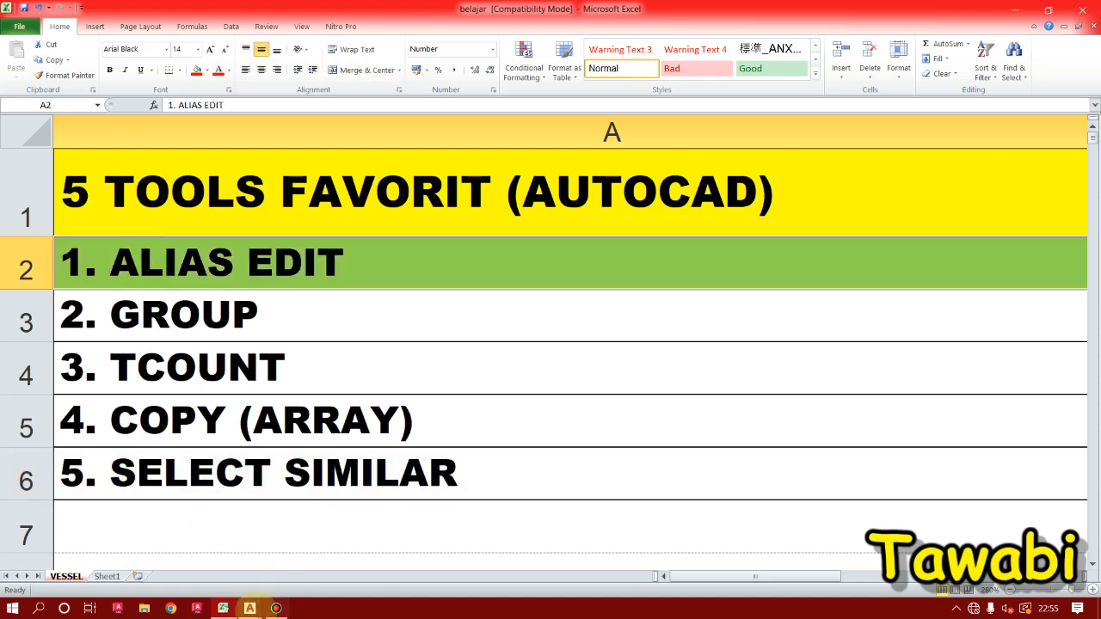
- Switch to AutoCAD and look up the CO and CP shortcuts of the Copy command without running it
left_click(249, 608)
left_click(171, 559)
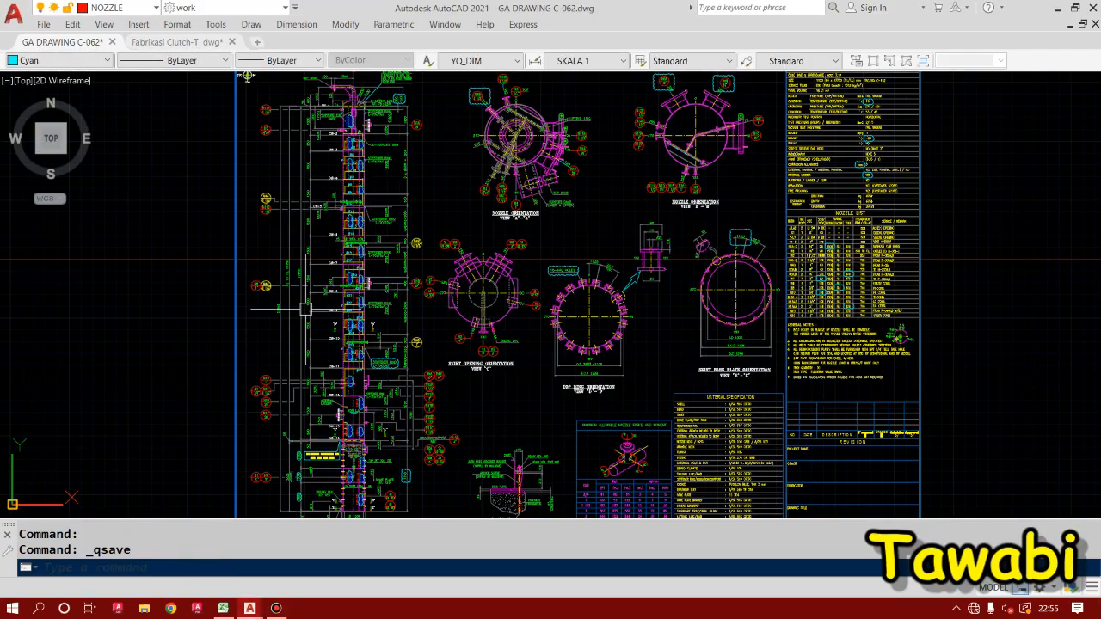
scroll(370, 320, "down", 2)
scroll(370, 320, "up", 2)
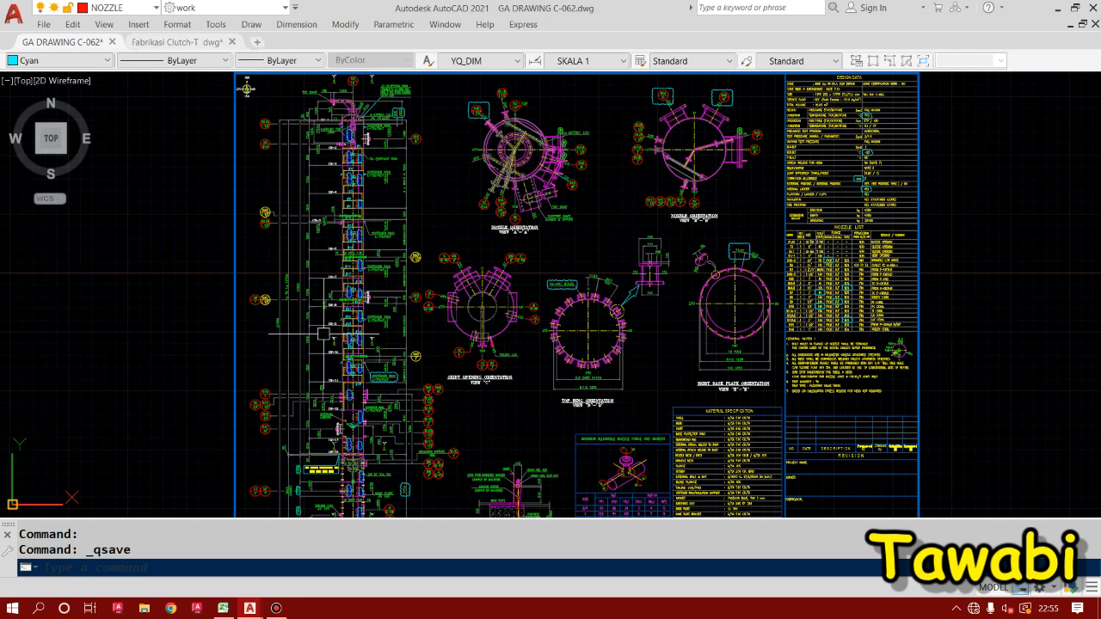
scroll(322, 330, "down", 3)
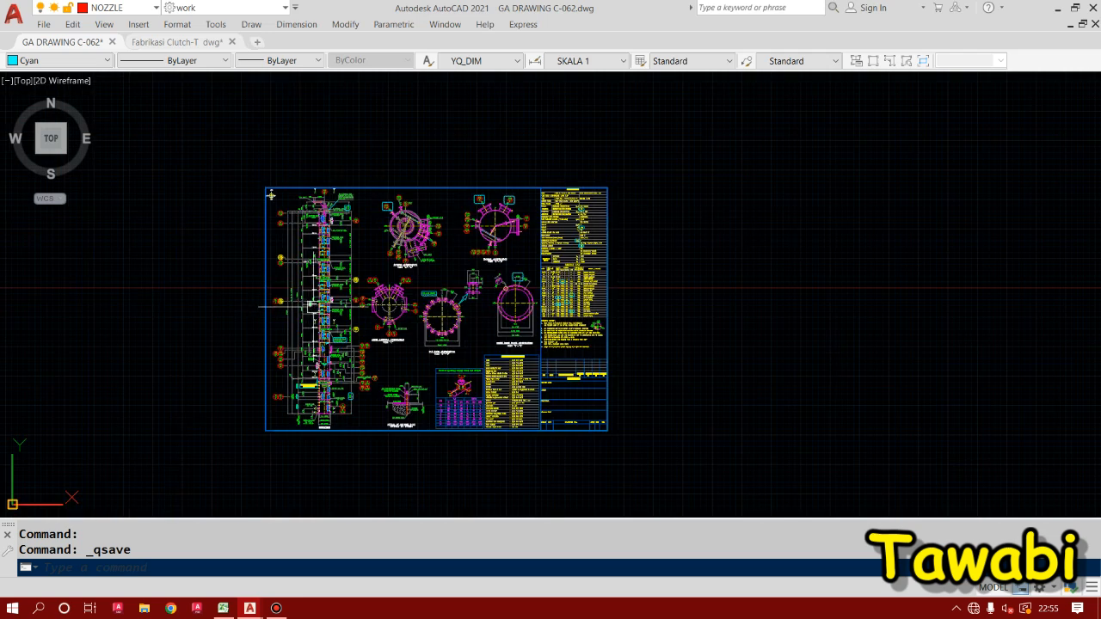
middle_click_drag(707, 369, 639, 319)
type("CO")
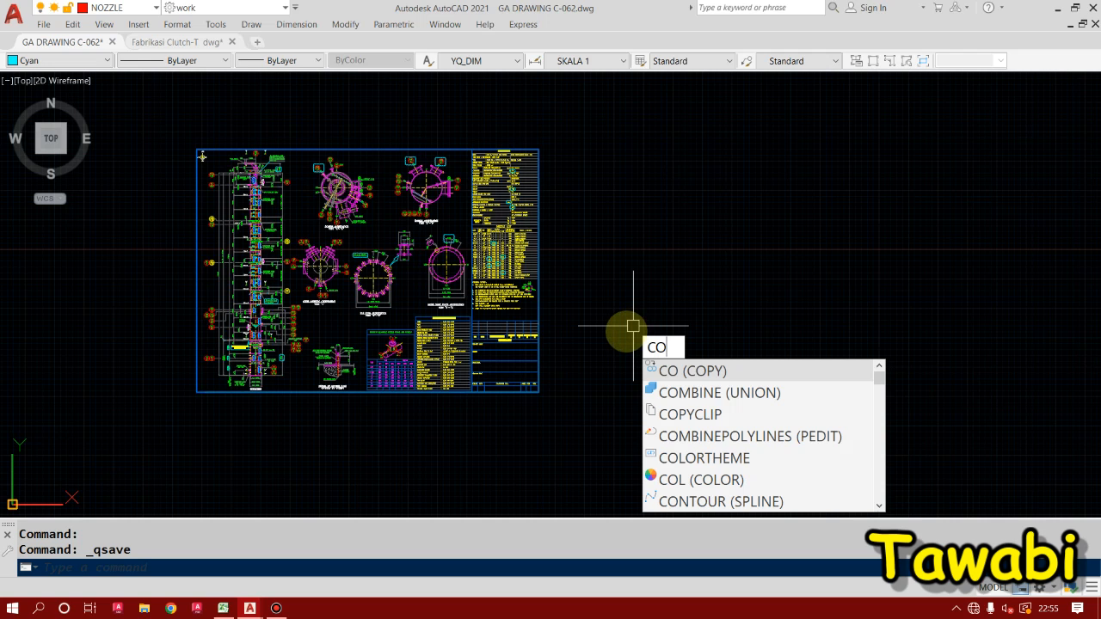
key("Escape")
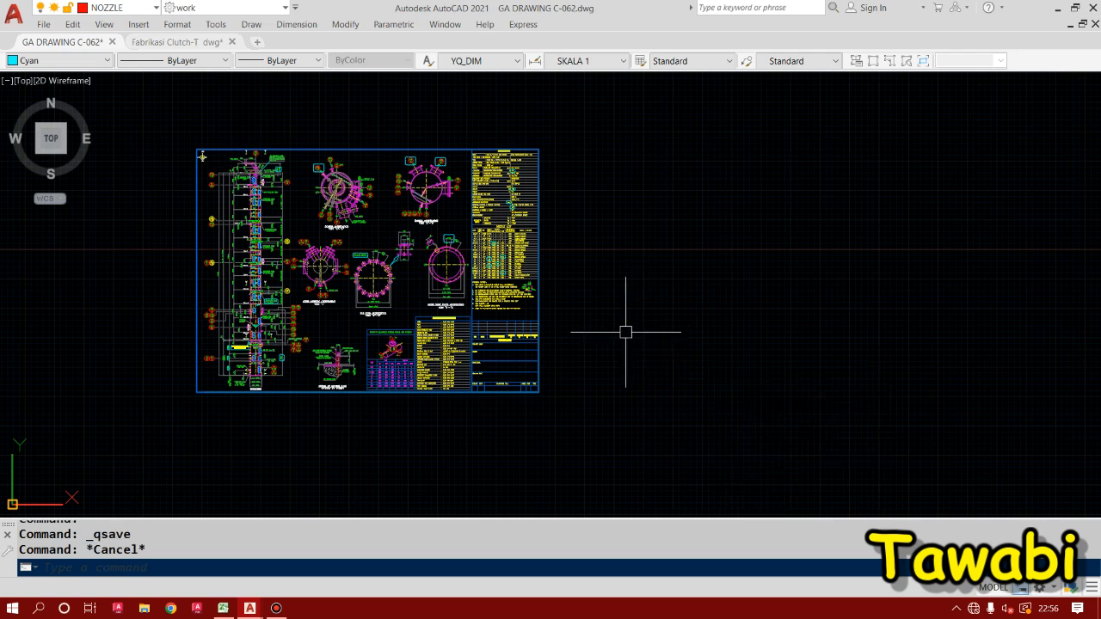
type("CP")
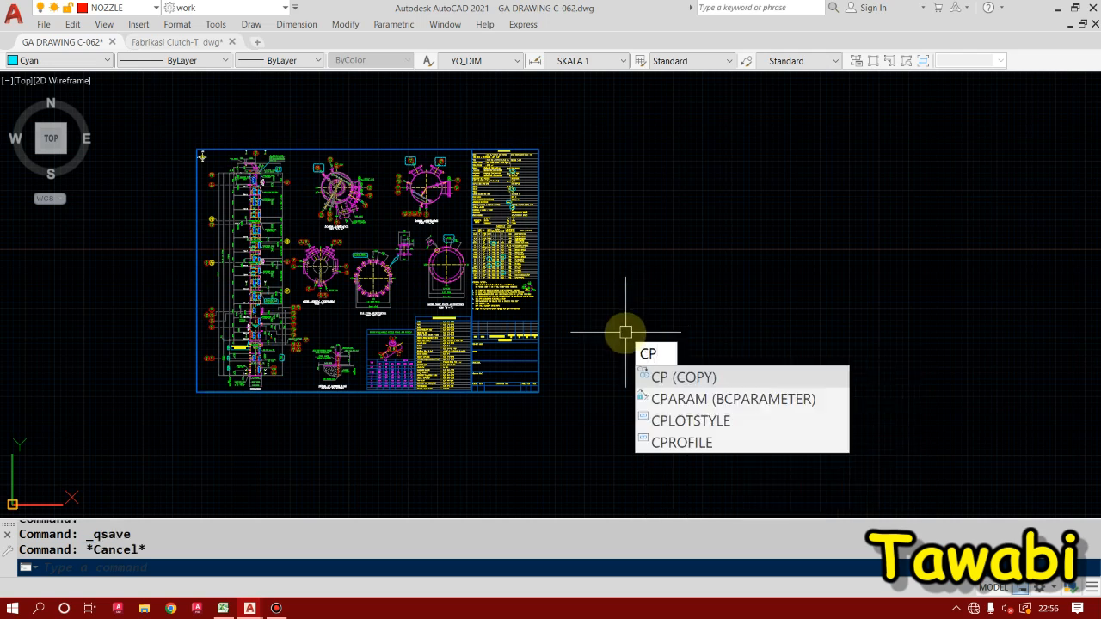
key("Escape")
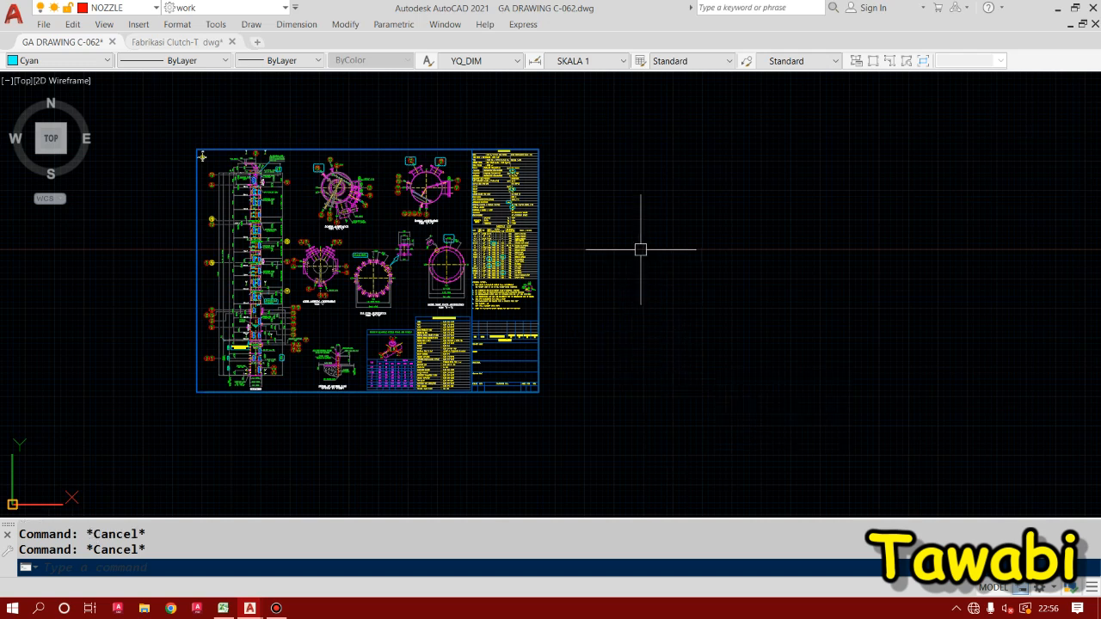
- Run ALIASEDIT, browse the command aliases down to K for COPY, and close the alias editor
type("AL")
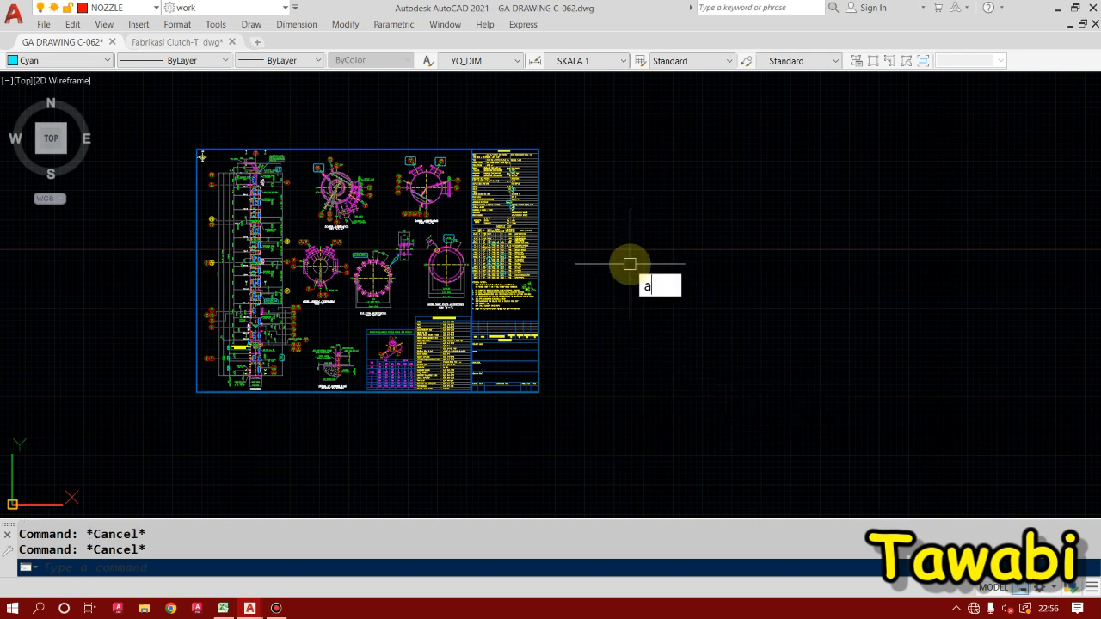
type("I")
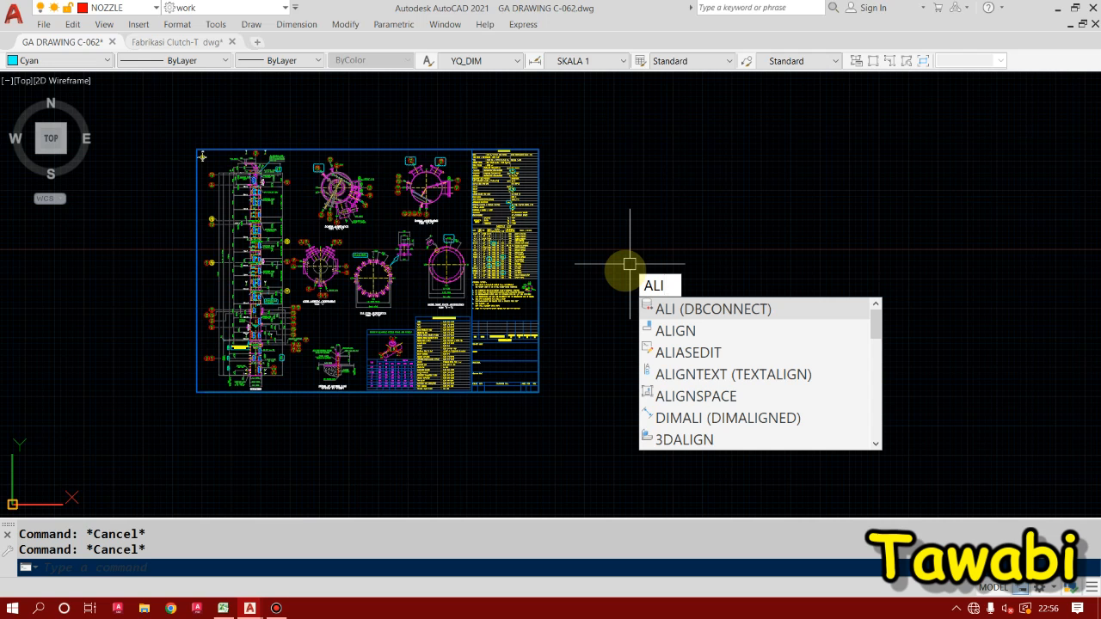
type("ASEDIT")
key("Return")
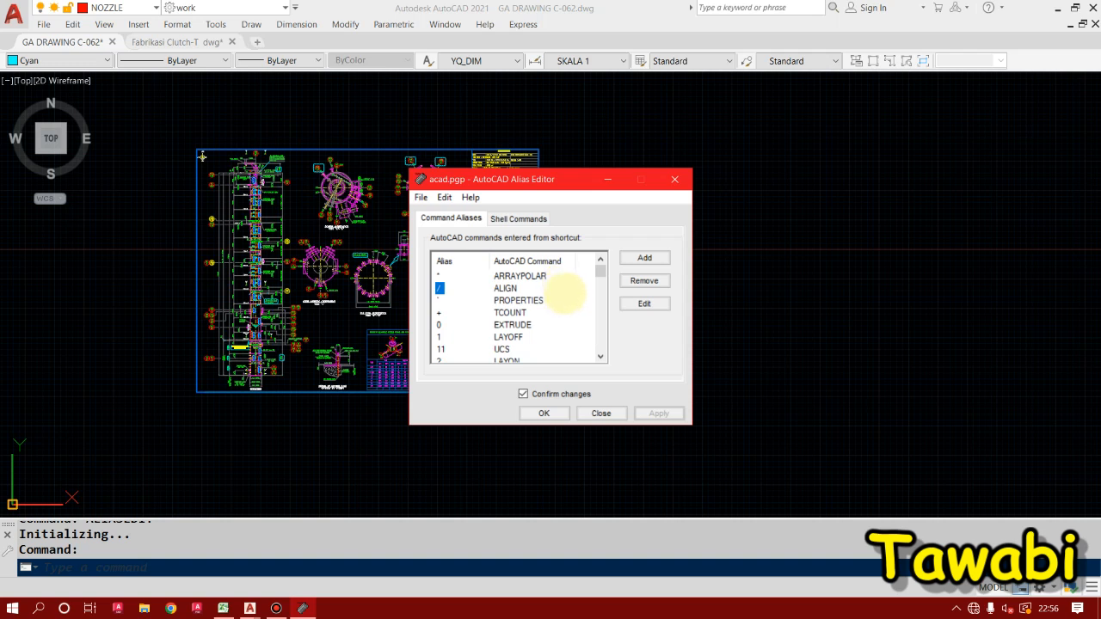
left_click_drag(599, 269, 599, 277)
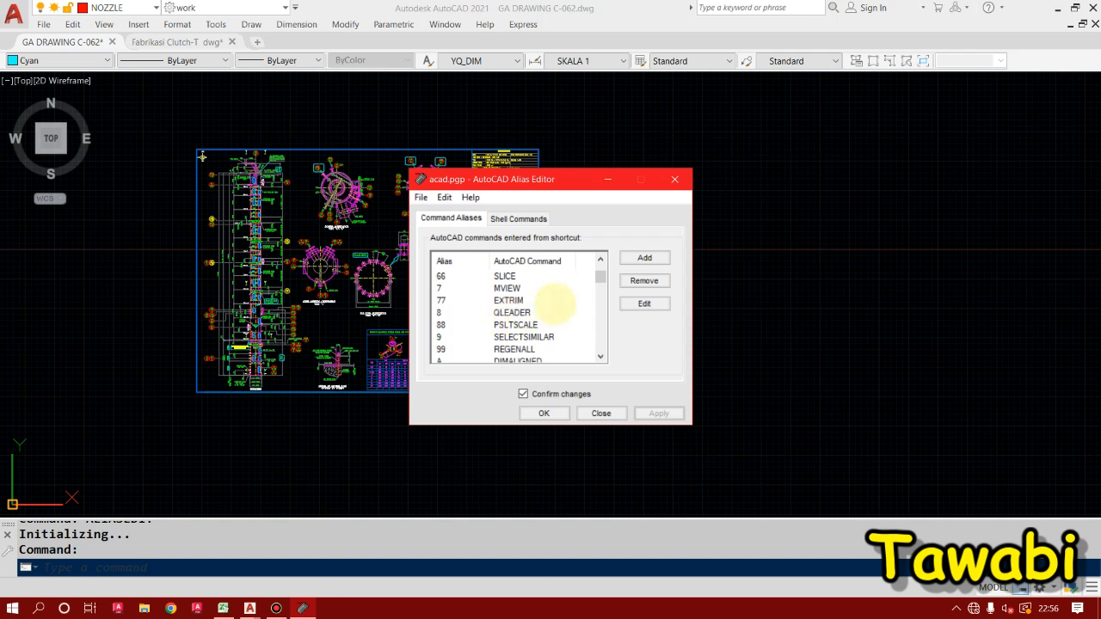
left_click_drag(599, 277, 599, 311)
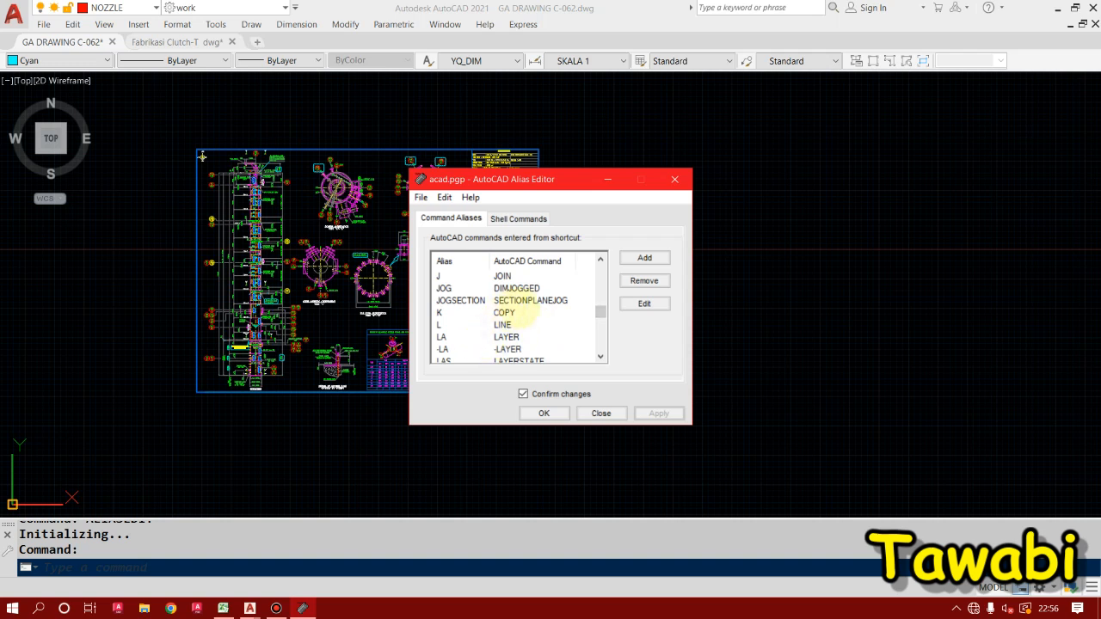
left_click(605, 413)
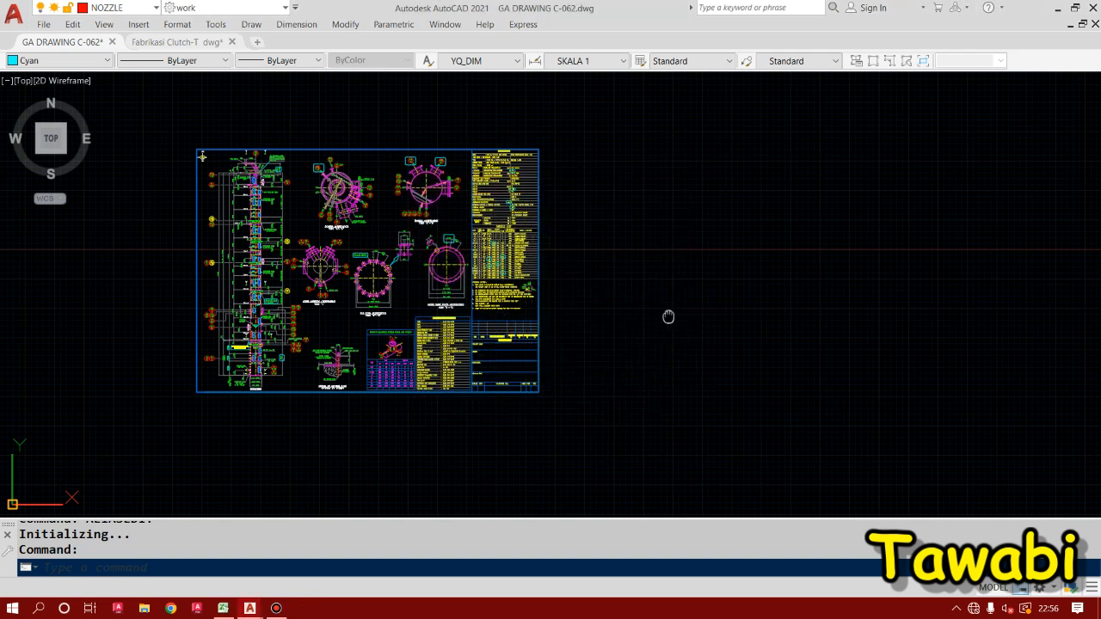
- Look up the K alias in the command suggestions without running it
middle_click_drag(668, 316, 579, 263)
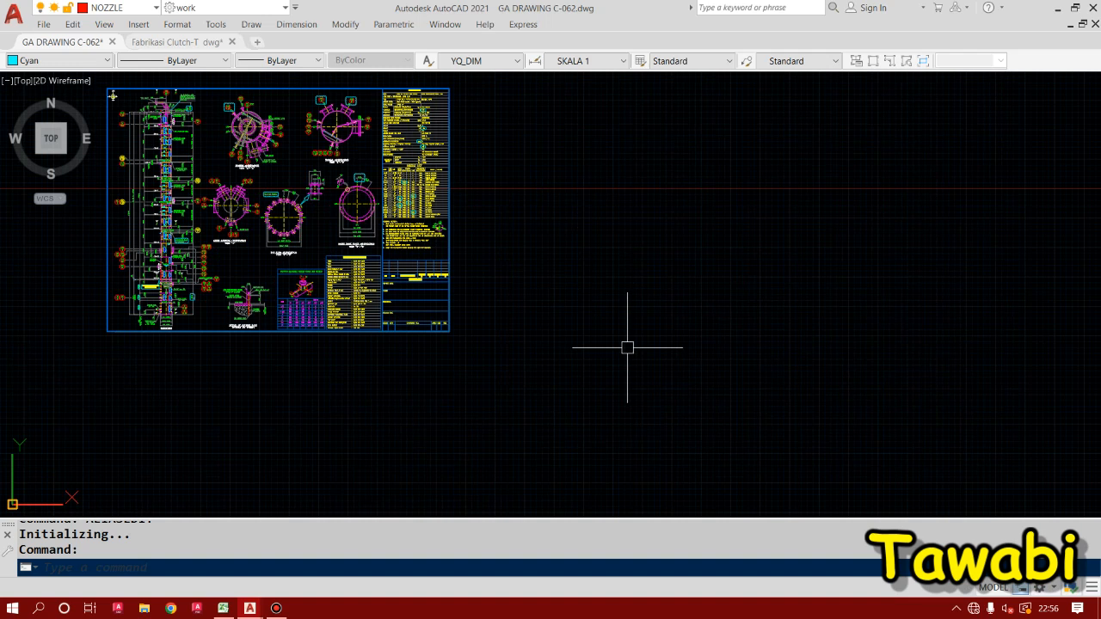
type("K")
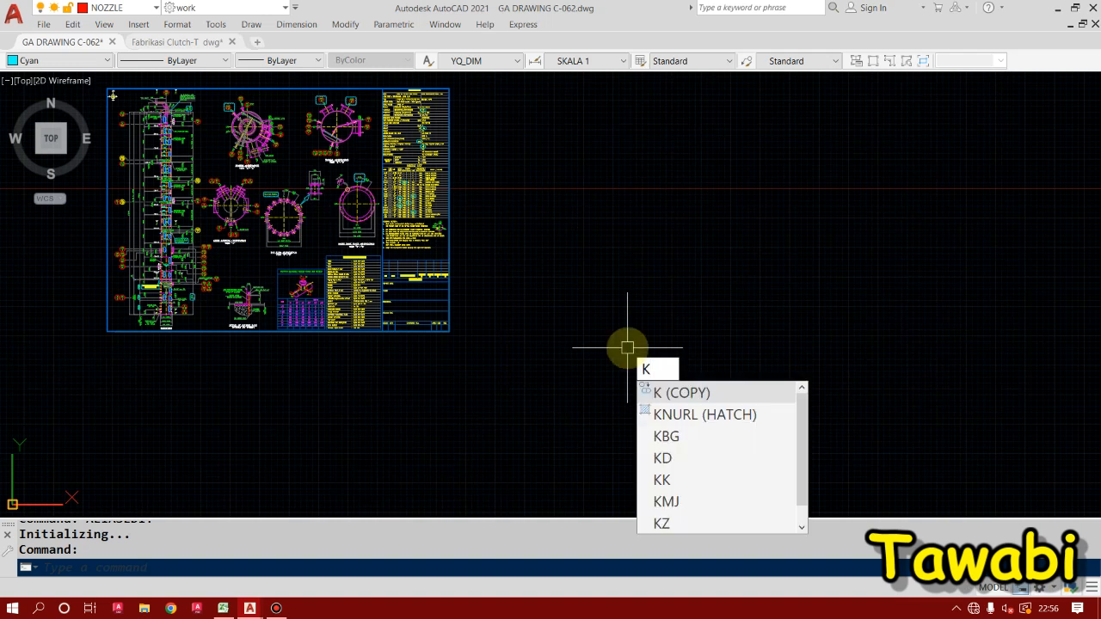
key("Escape")
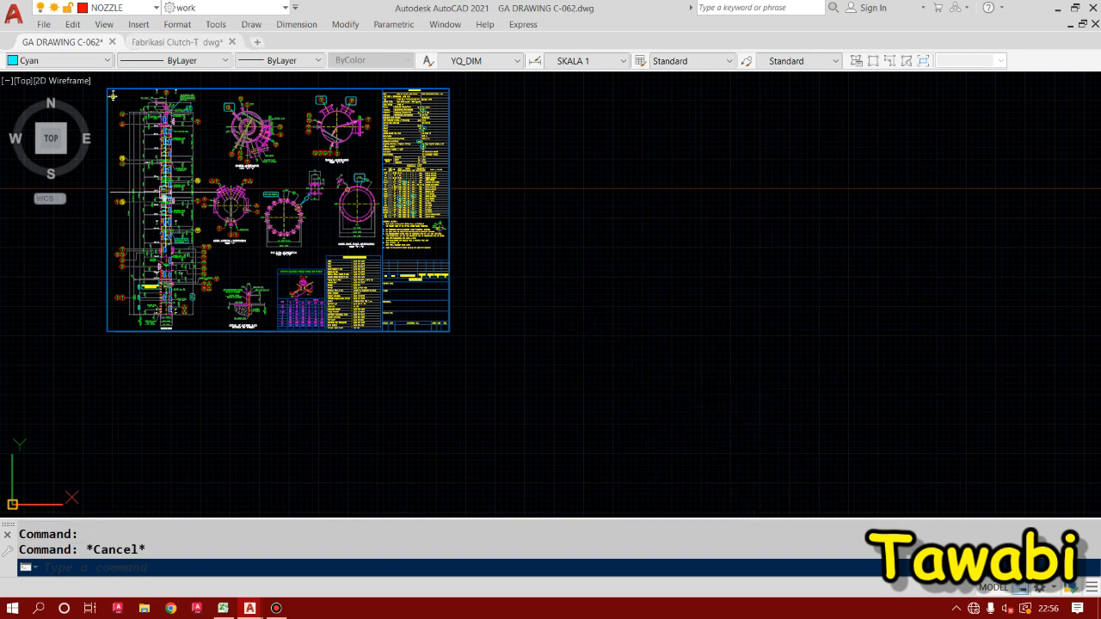
- Copy the top ring orientation view to the empty area beside the drawing sheet using the K alias
scroll(271, 198, "up", 6)
left_click(423, 337)
left_click(228, 141)
type("K")
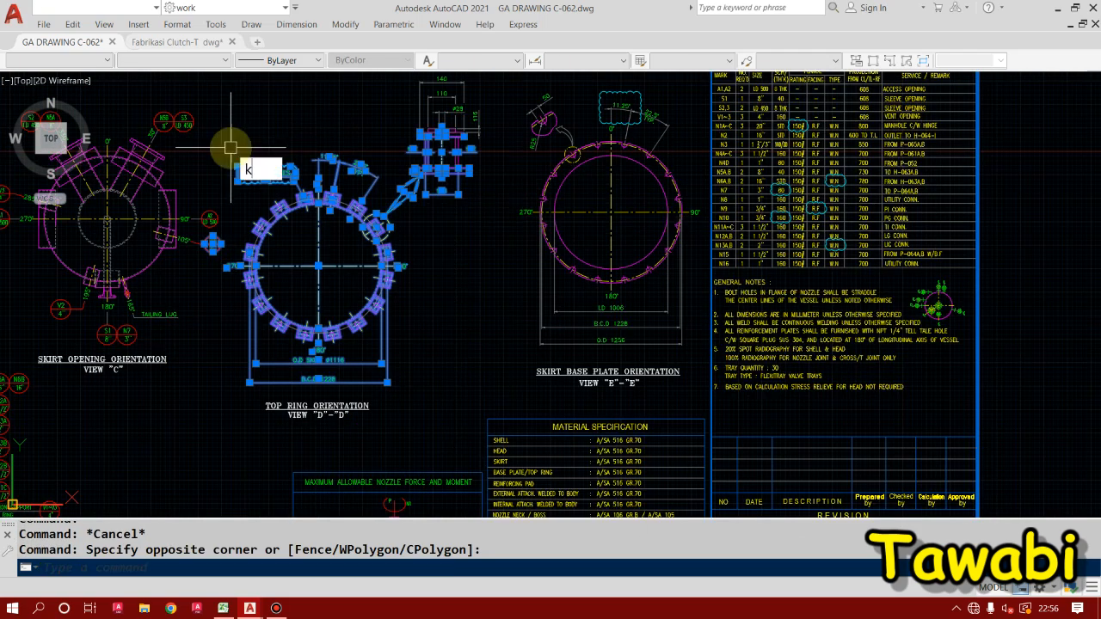
key("Return")
left_click(288, 222)
scroll(288, 222, "down", 6)
left_click(634, 249)
key("Escape")
- Look up the default REC shortcut for the Rectangle command without running it
middle_click_drag(284, 198, 420, 247)
scroll(421, 247, "up", 3)
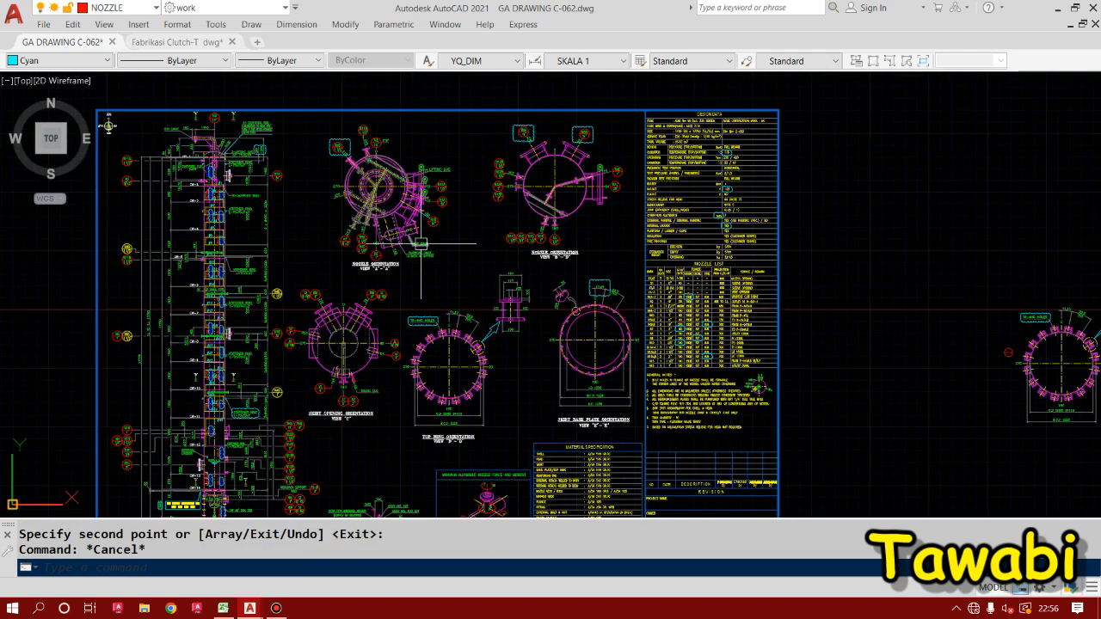
middle_click_drag(785, 288, 436, 306)
middle_click_drag(659, 245, 580, 267)
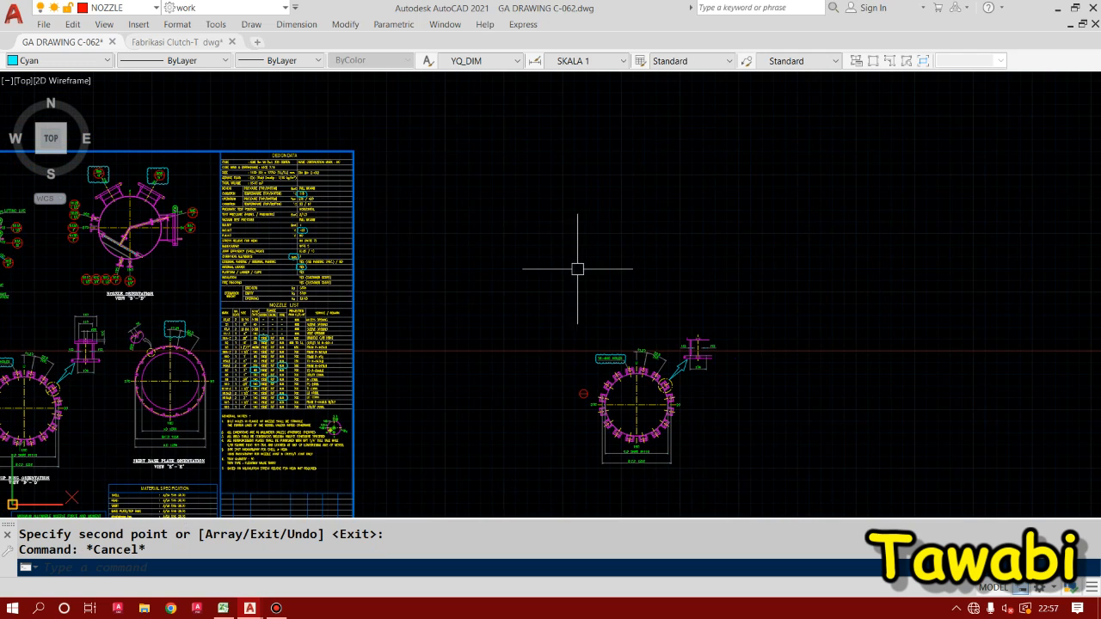
type("rec")
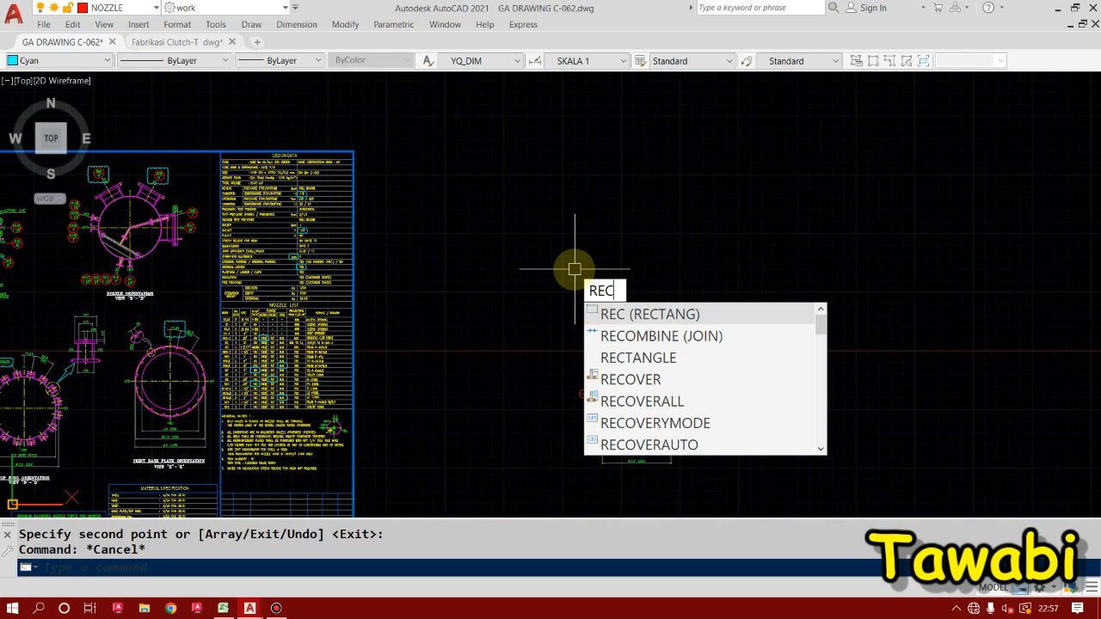
key("Escape")
key("Escape")
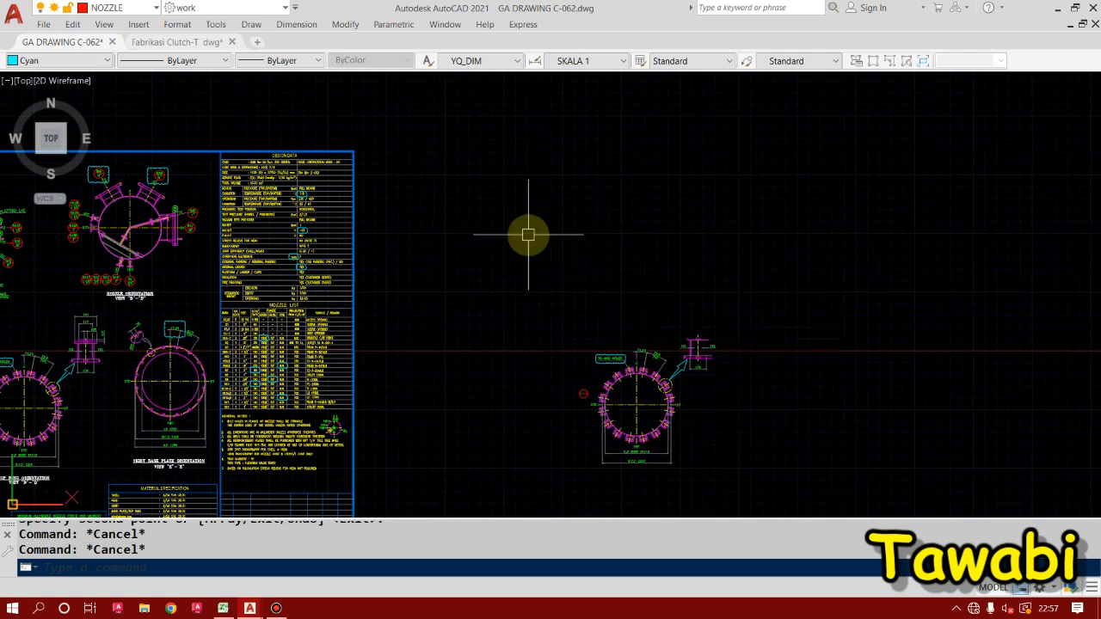
- Draw a wide rectangle above the copied top ring view using the B alias
type("B")
key("Return")
left_click(490, 211)
left_click(685, 286)
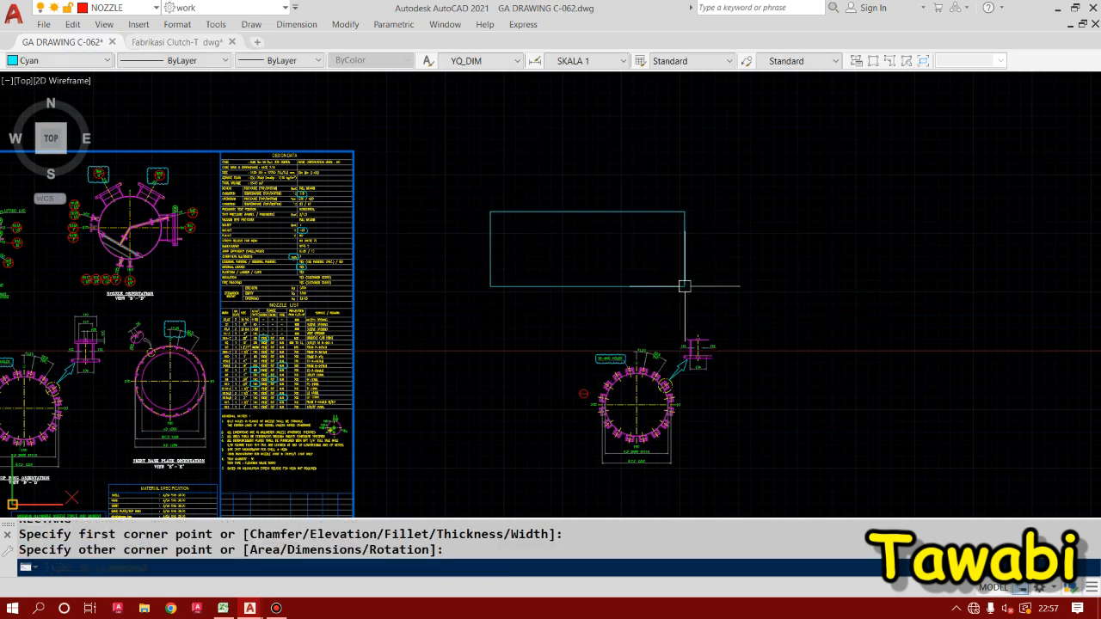
key("Escape")
- Place a horizontal dimension at the copied top ring view using the D alias
scroll(516, 296, "down", 3)
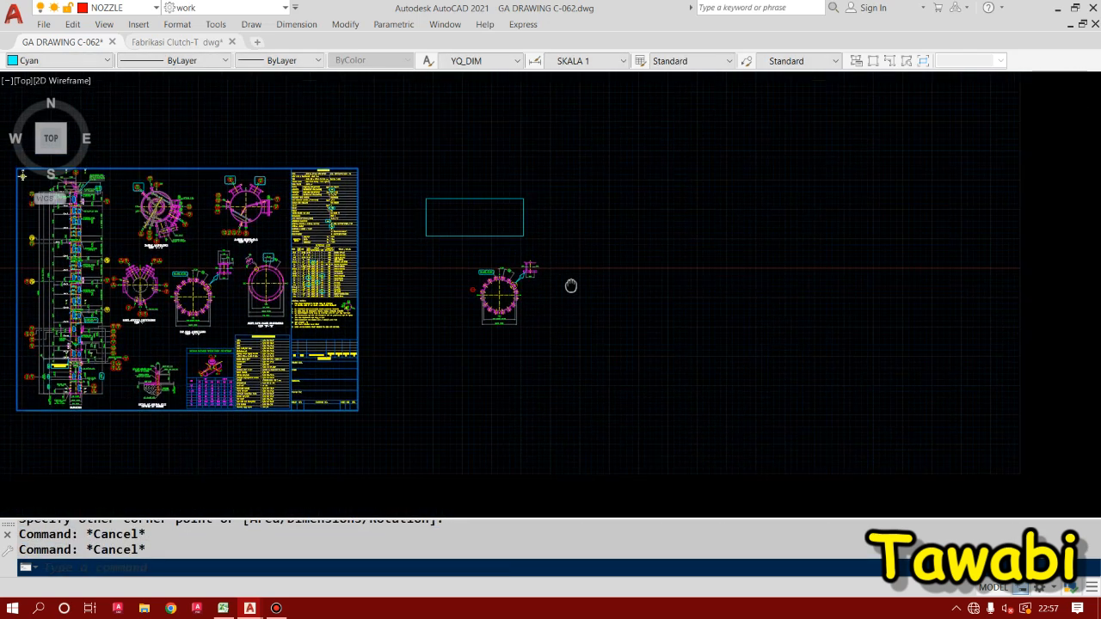
middle_click_drag(531, 317, 582, 313)
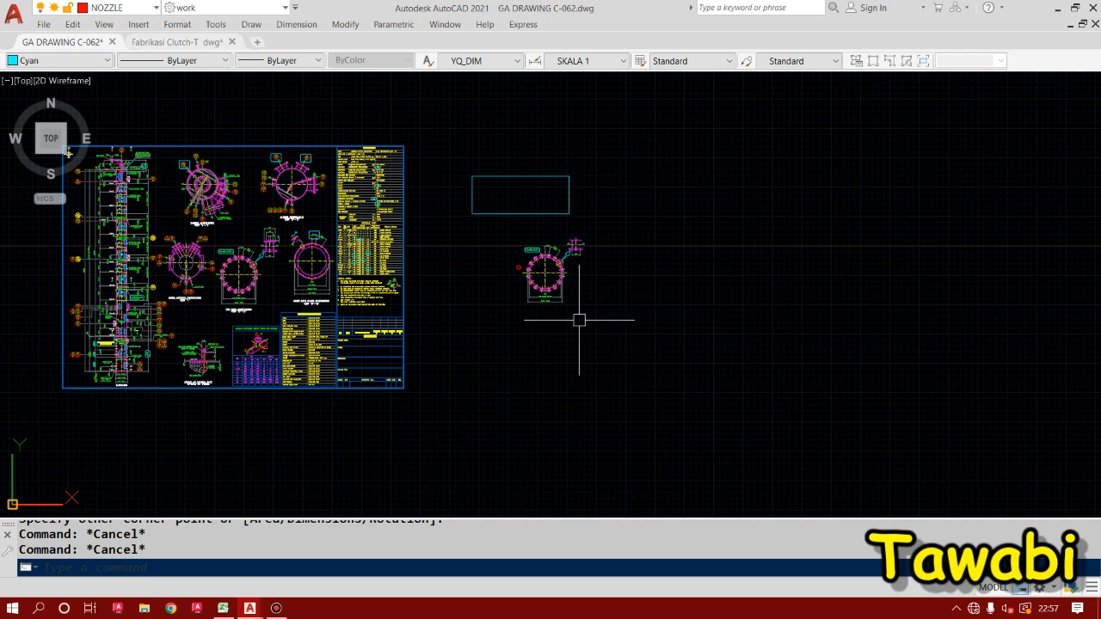
scroll(530, 361, "up", 3)
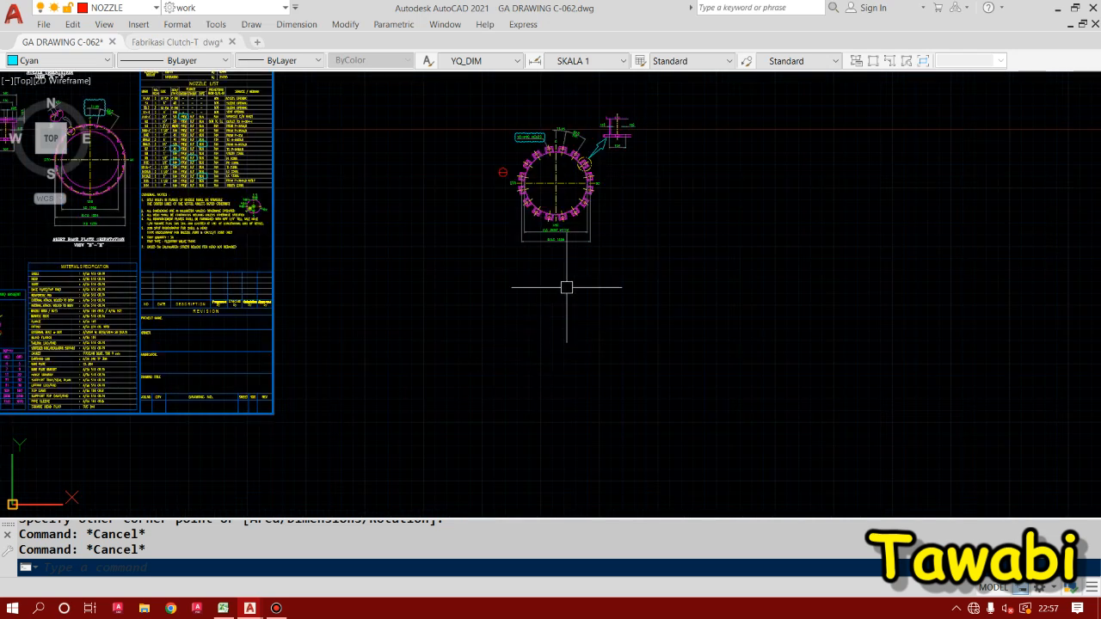
scroll(561, 284, "up", 5)
scroll(529, 315, "down", 2)
type("d")
key("Return")
left_click(324, 393)
left_click(627, 393)
left_click(590, 346)
- Erase the dimension just placed at the copied top ring view using the E alias
left_click(619, 399)
left_click(504, 300)
type("e")
key("Return")
scroll(649, 363, "down", 5)
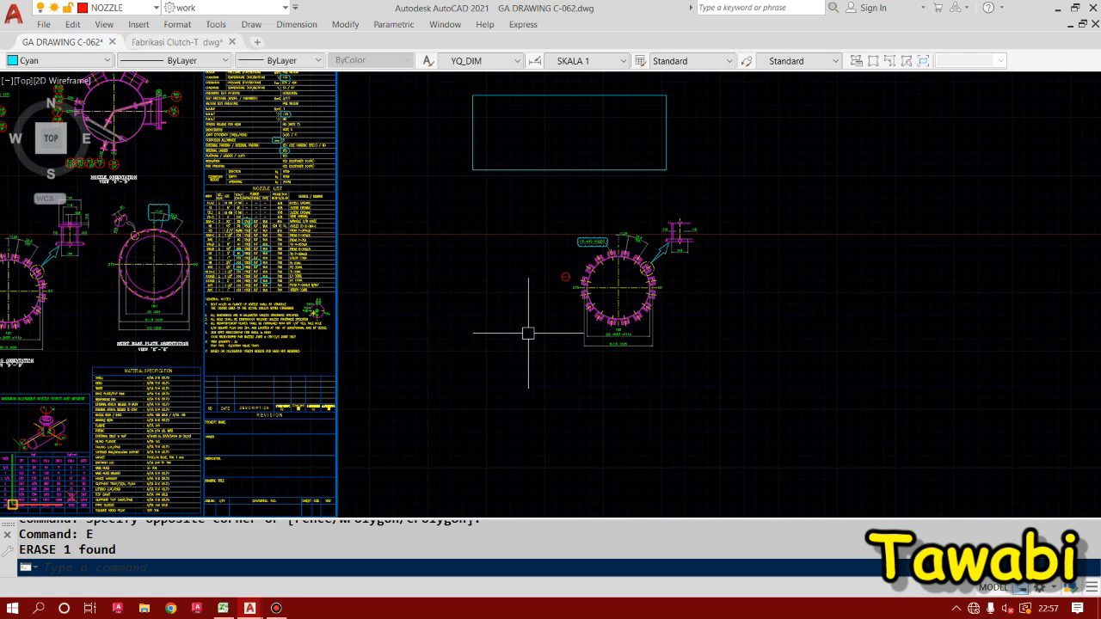
- Open the acad.pgp program parameters file for editing and close it without making changes
scroll(526, 332, "down", 3)
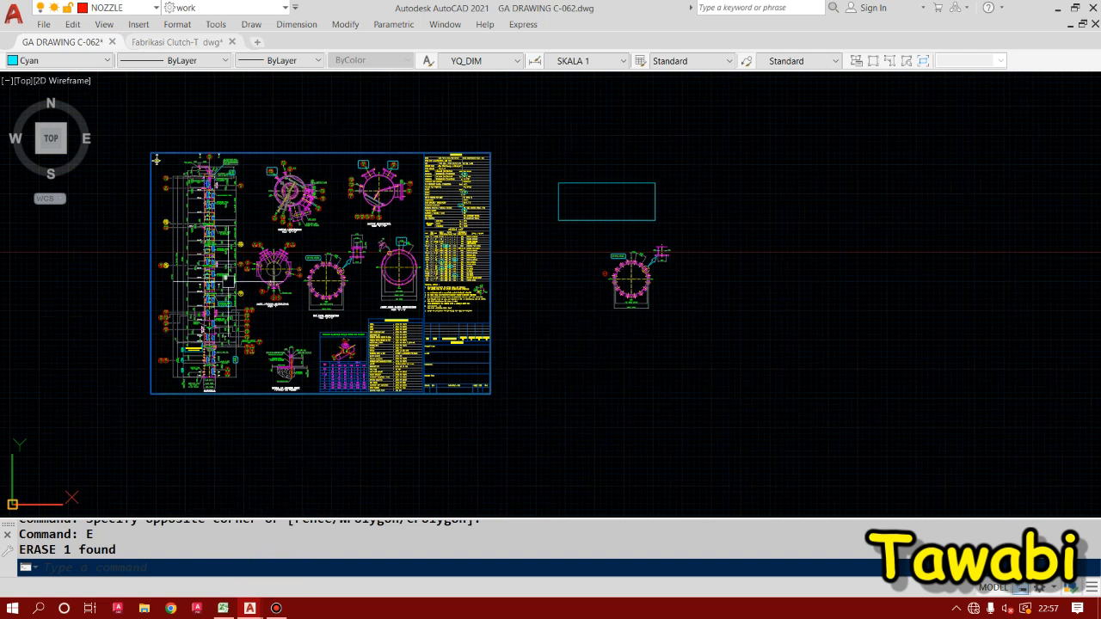
left_click(216, 24)
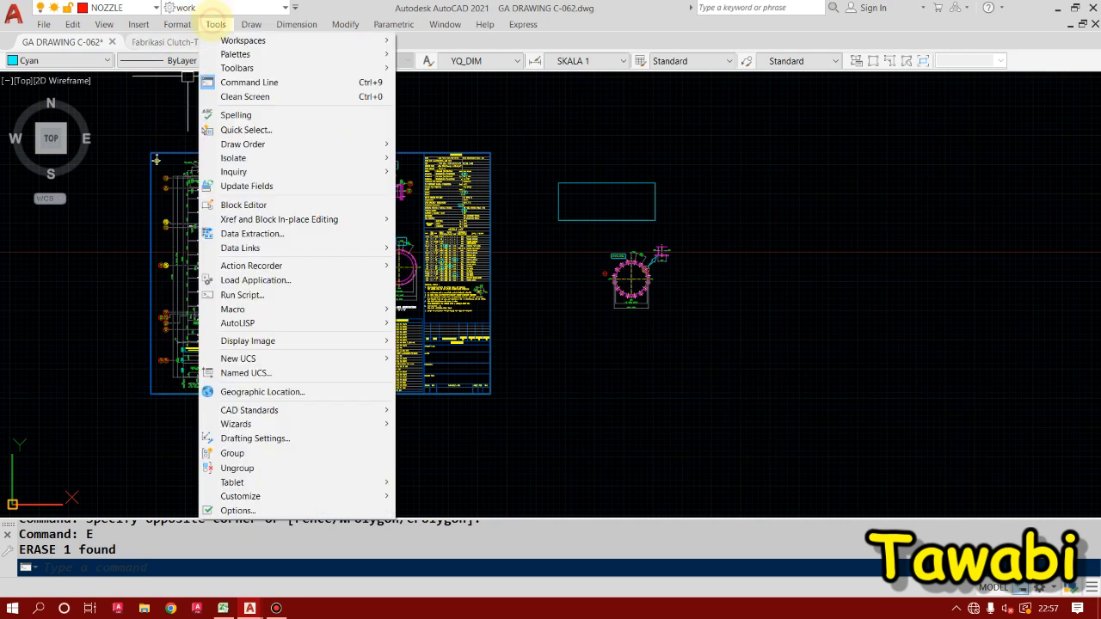
mouse_move(269, 496)
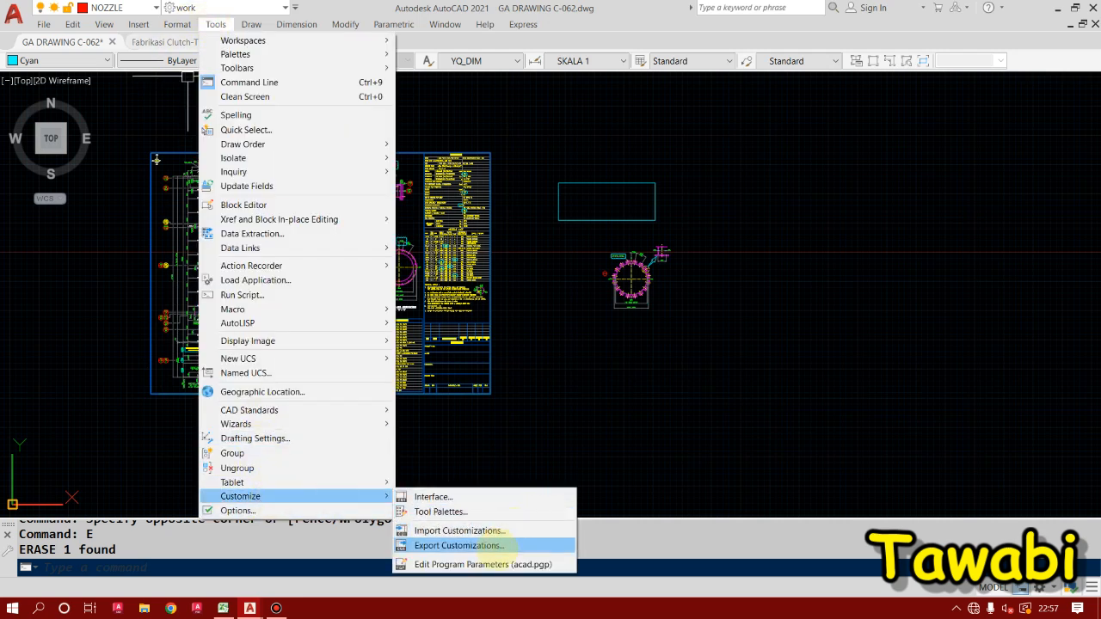
left_click(482, 564)
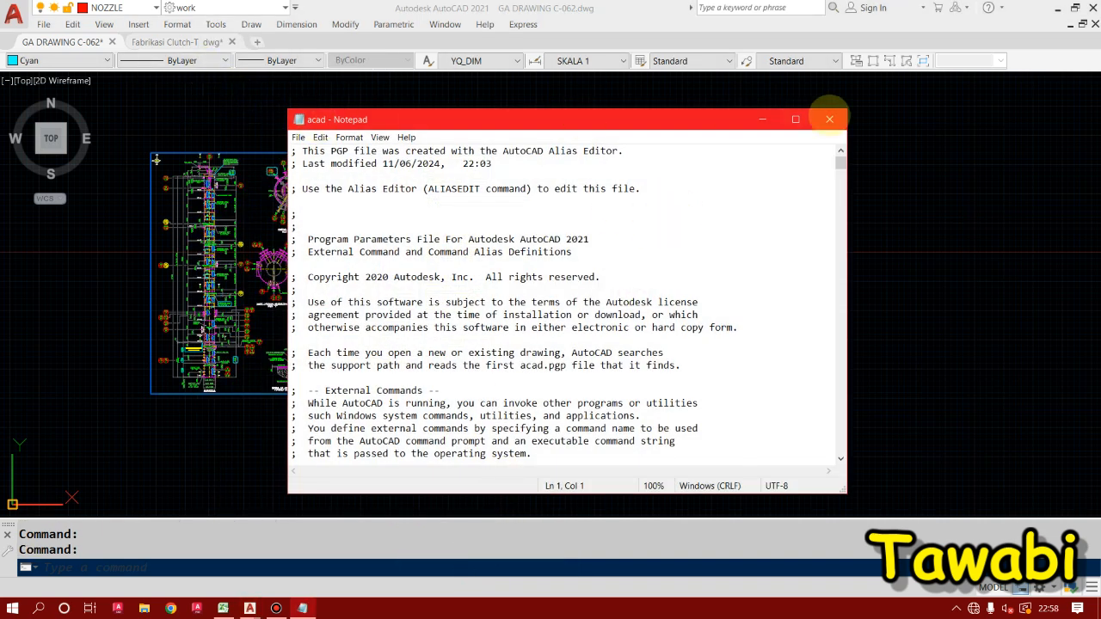
left_click(829, 119)
- Reopen acad.pgp, review the user-defined command aliases near the end of the file, and close it
left_click(215, 24)
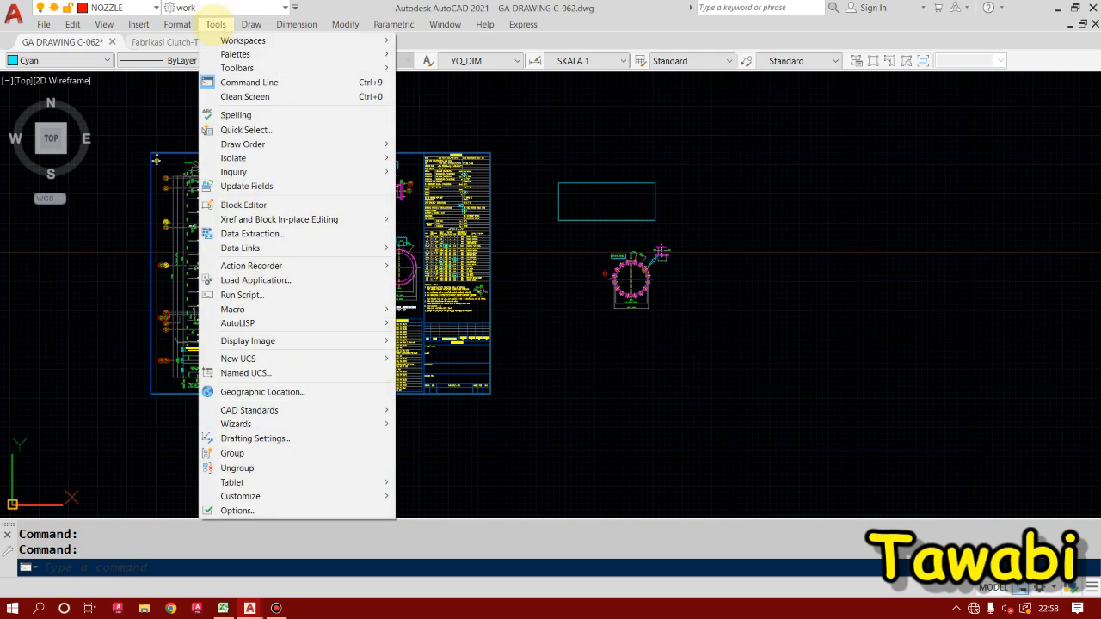
mouse_move(284, 496)
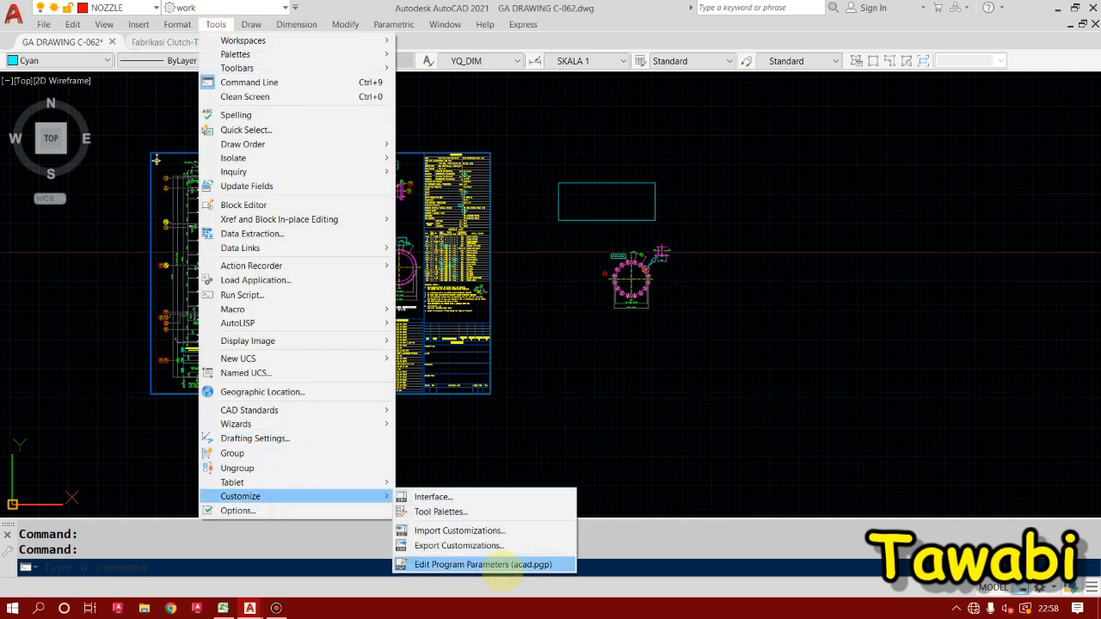
left_click(480, 565)
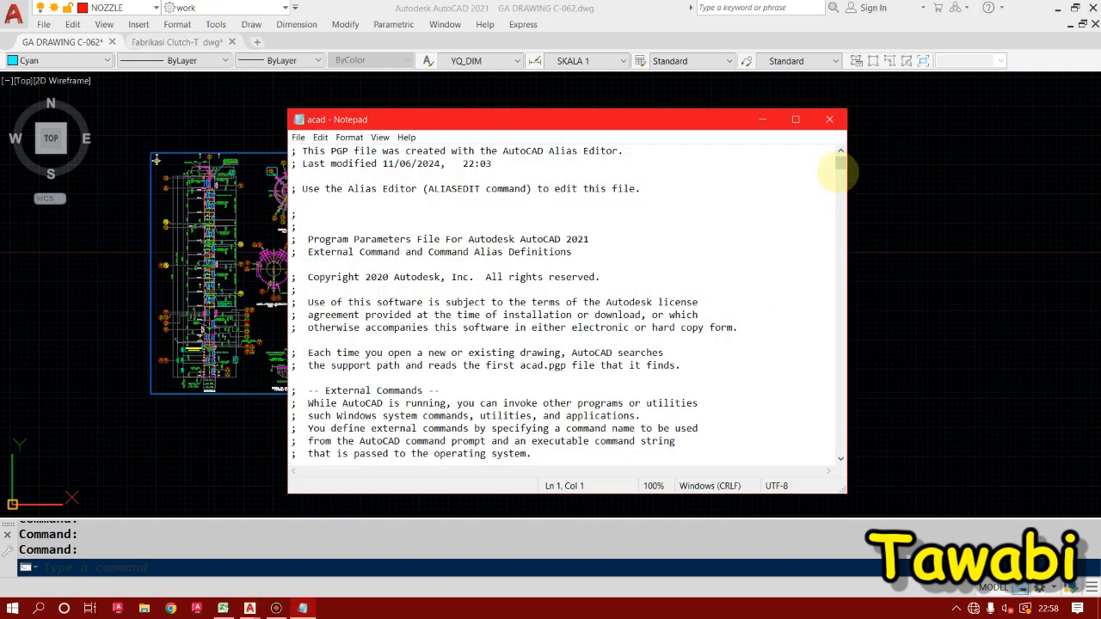
left_click_drag(840, 162, 840, 447)
scroll(348, 413, "up", 2)
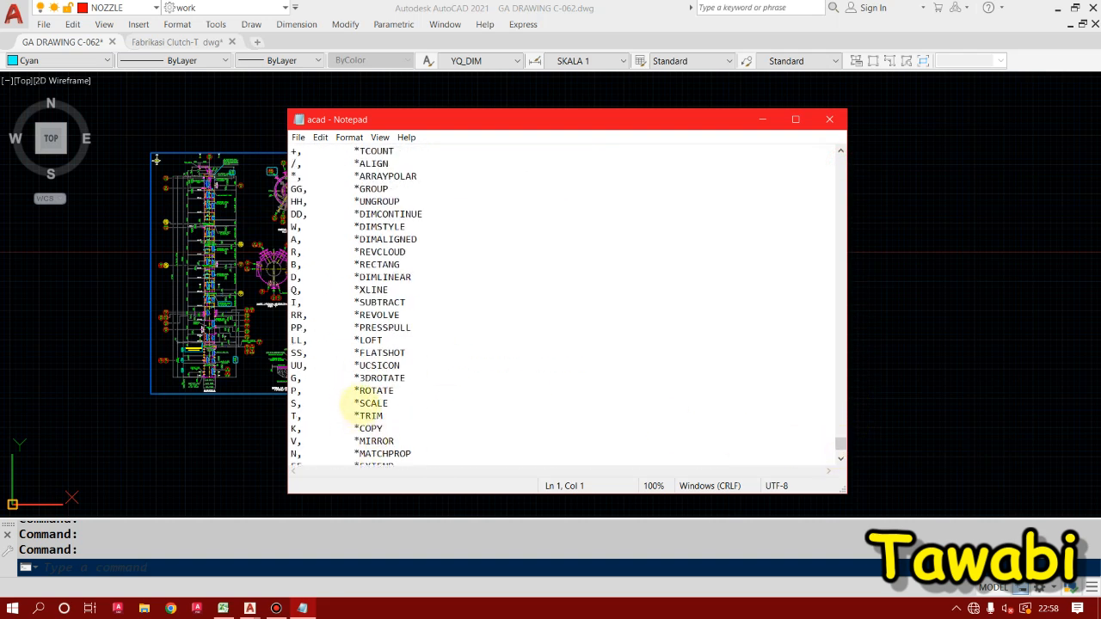
scroll(358, 398, "up", 4)
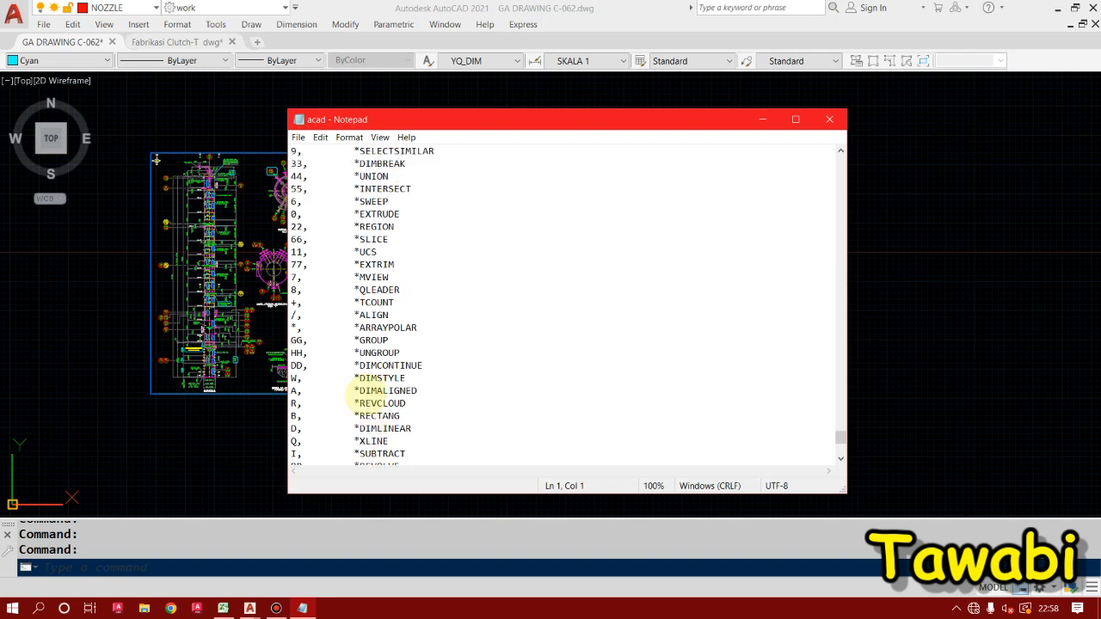
scroll(358, 395, "up", 1)
scroll(358, 395, "up", 1)
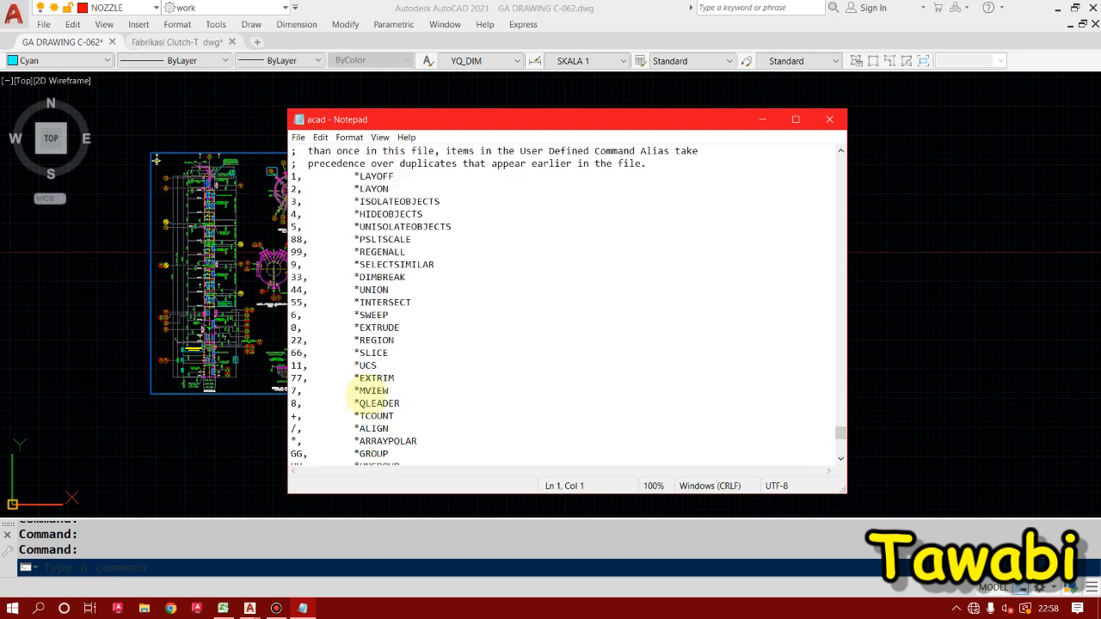
scroll(360, 412, "up", 2)
scroll(370, 315, "down", 5)
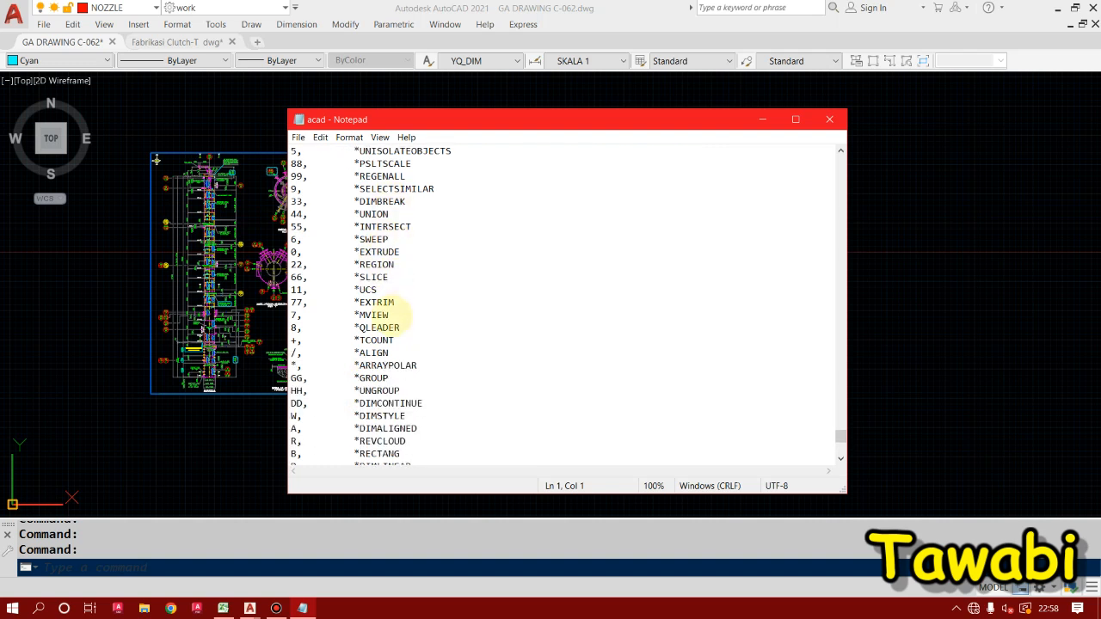
scroll(378, 315, "down", 4)
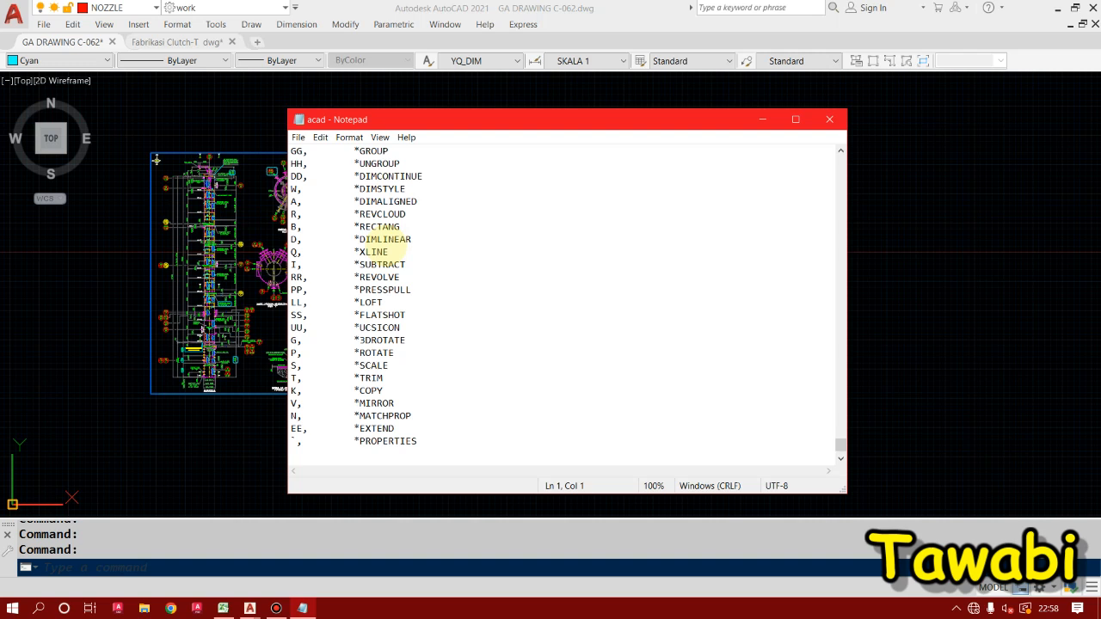
left_click(828, 120)
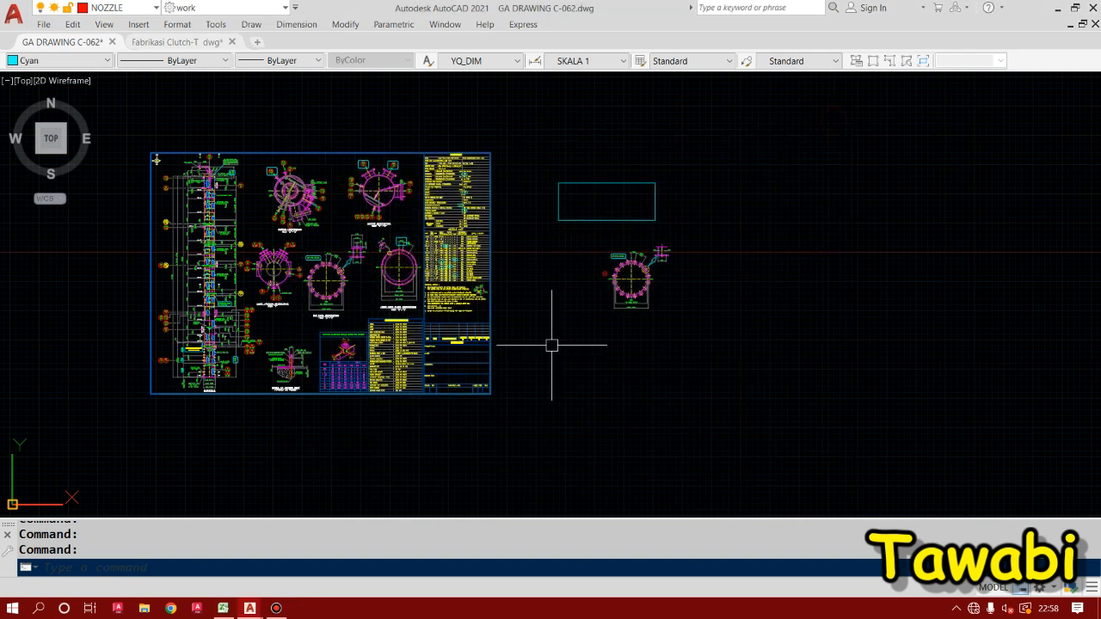
- Open the AutoCAD Alias Editor with the ALIASEDIT command
middle_click_drag(590, 491, 576, 413)
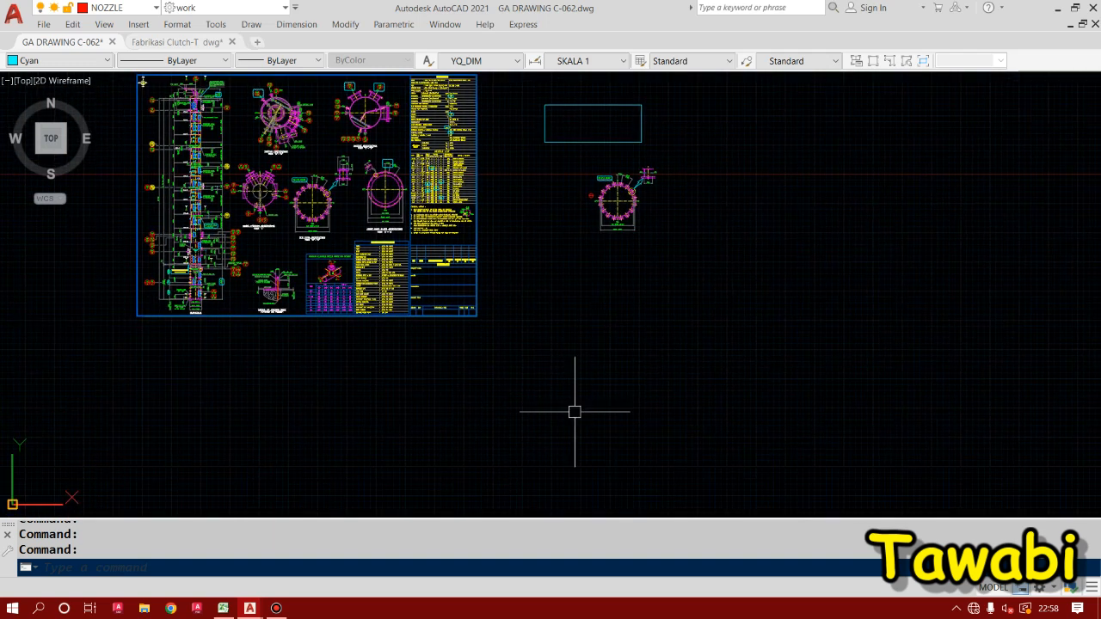
type("ALI")
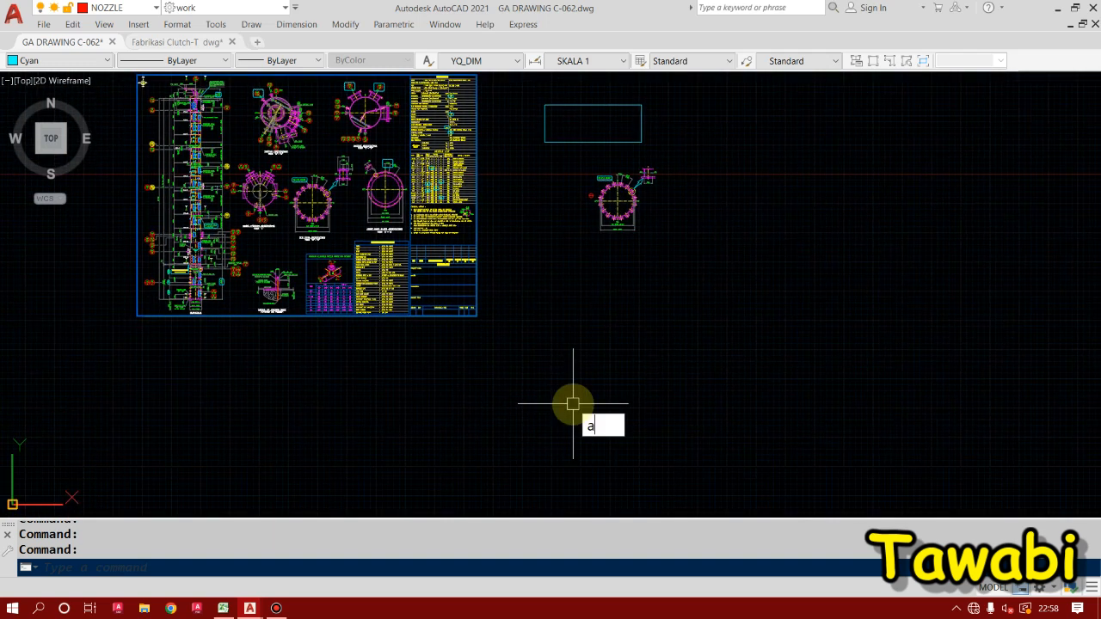
left_click(614, 492)
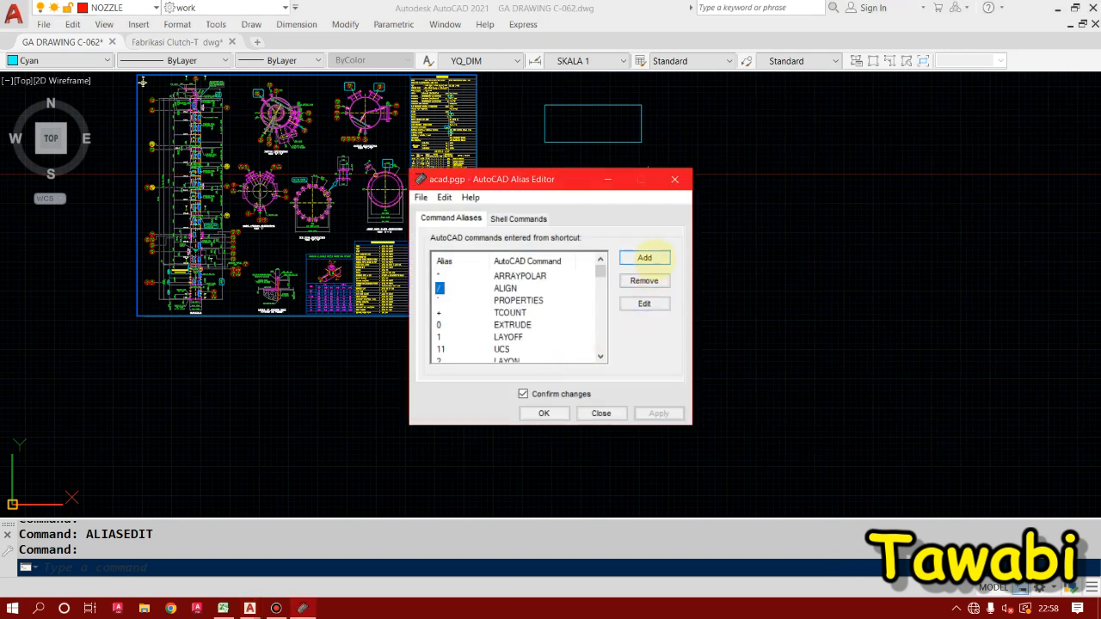
left_click(647, 258)
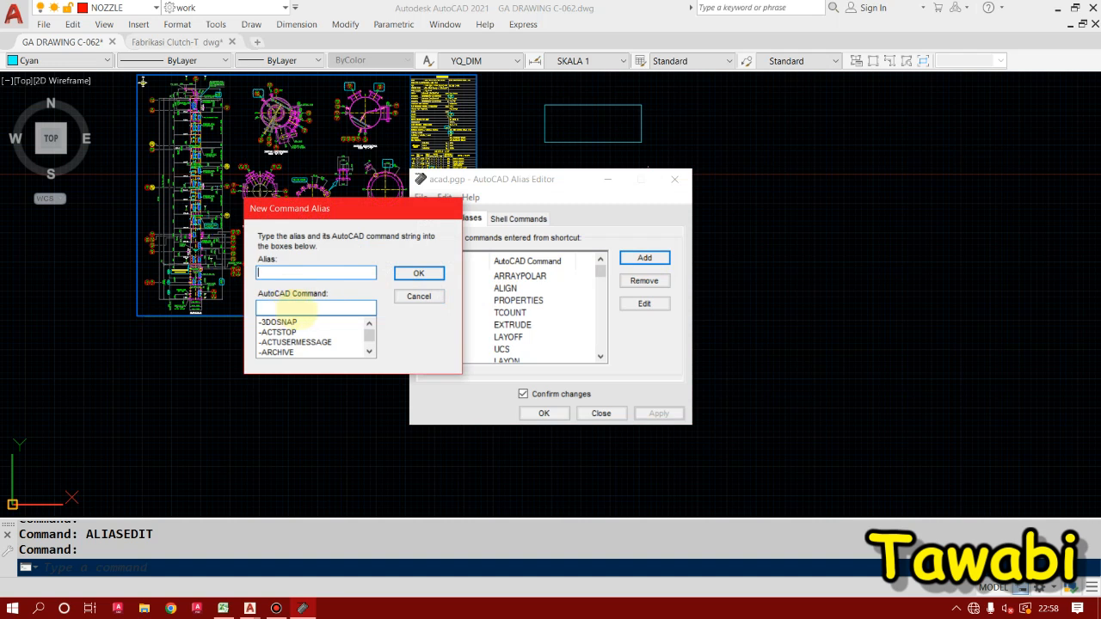
left_click(288, 307)
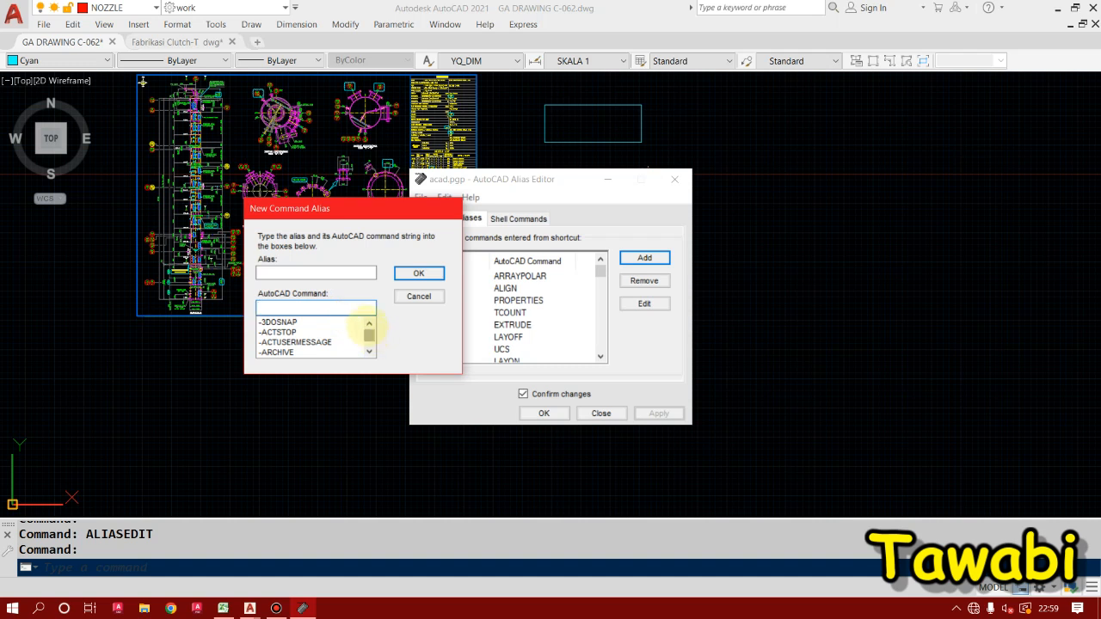
left_click(419, 296)
- Remove the alias A assigned to DIMALIGNED from the command alias list
scroll(464, 311, "down", 1)
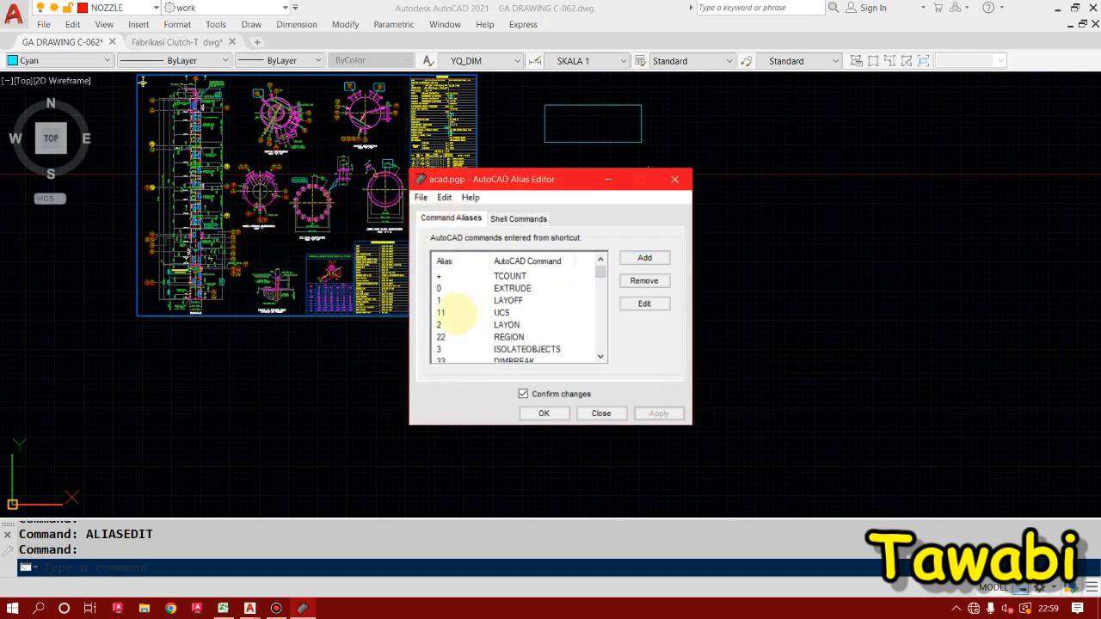
scroll(455, 322, "down", 6)
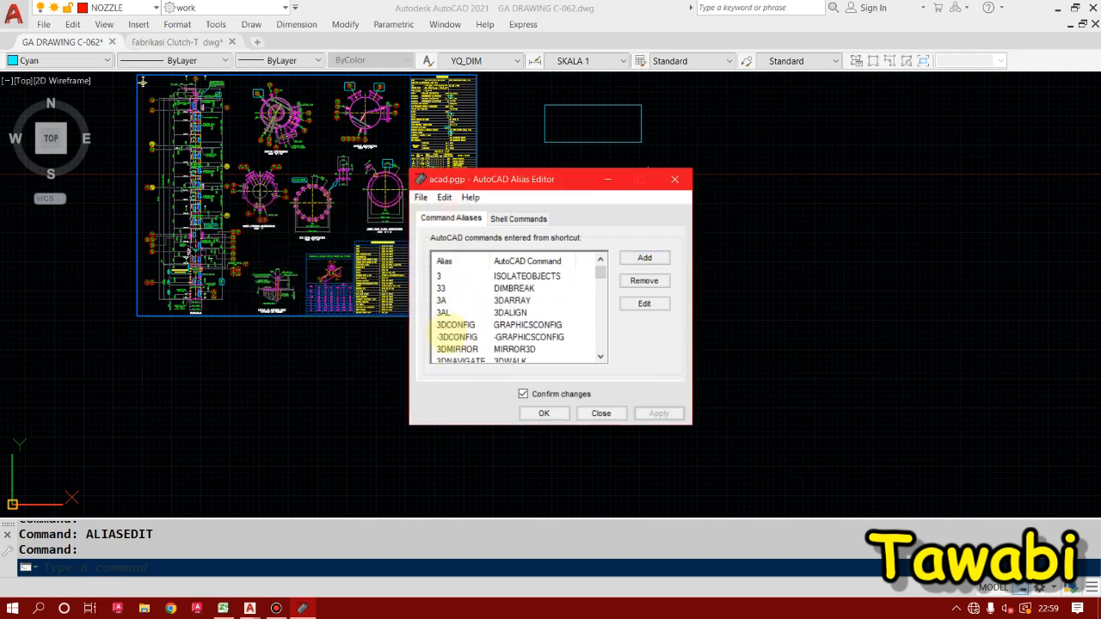
scroll(453, 331, "down", 4)
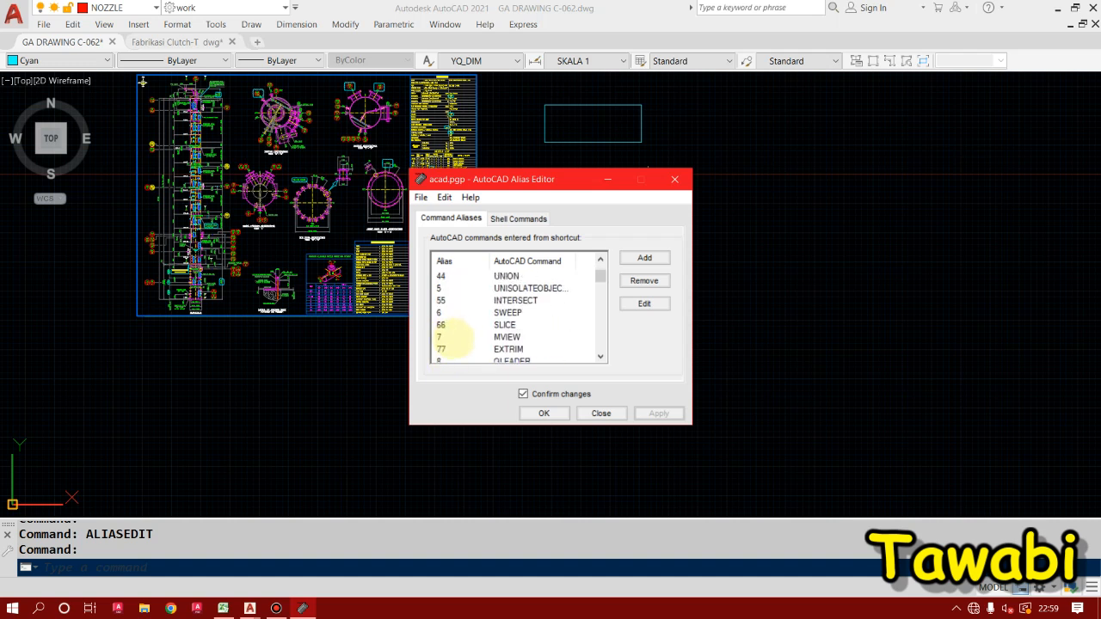
scroll(513, 311, "down", 2)
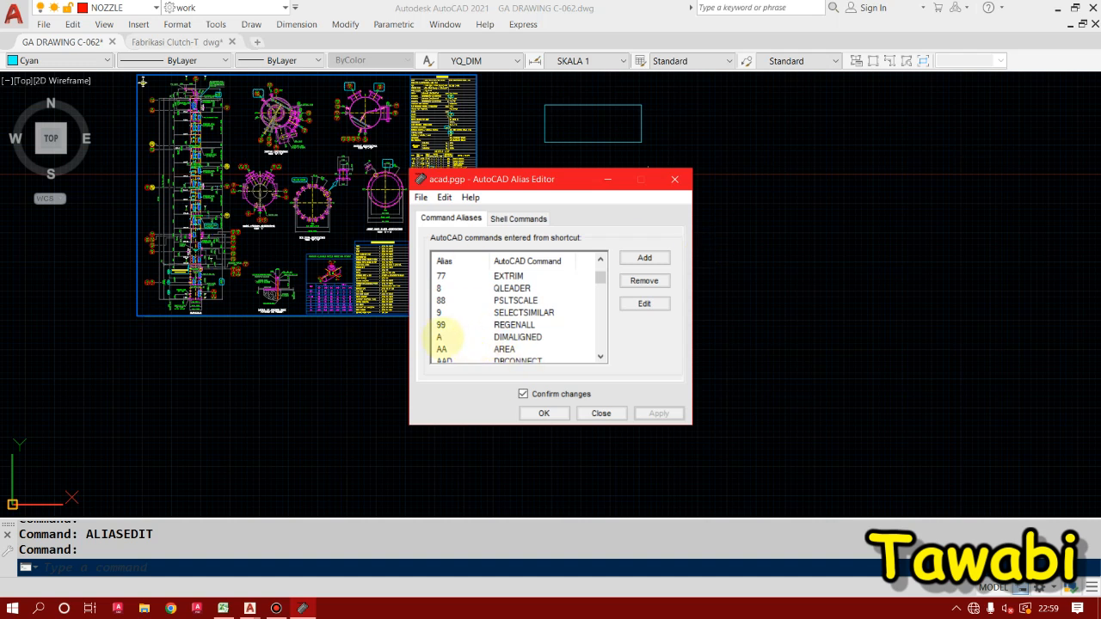
left_click(440, 337)
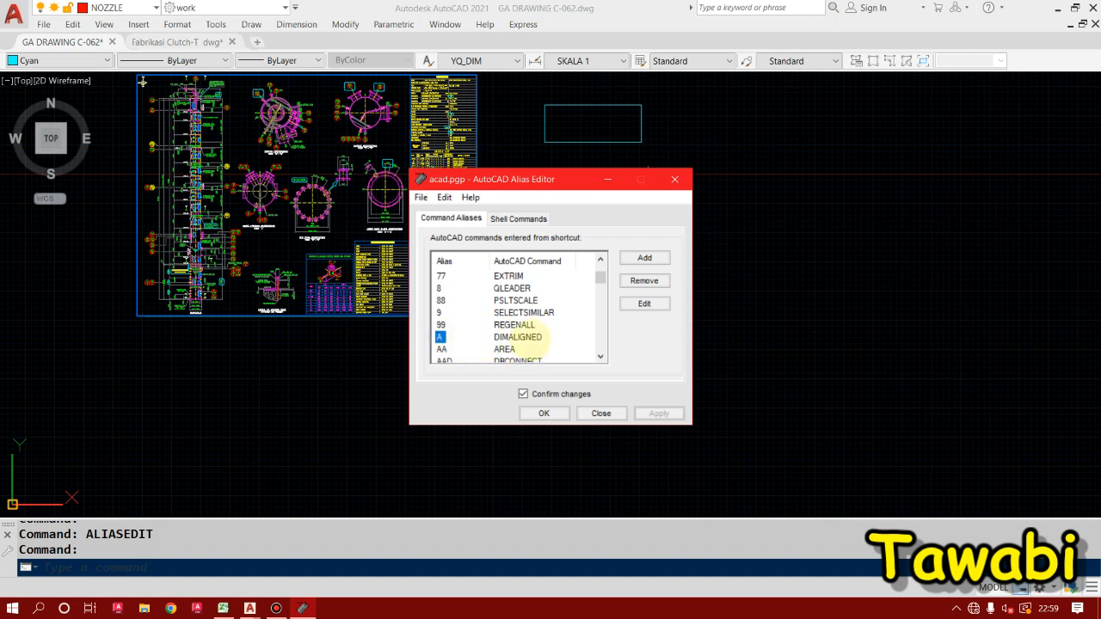
left_click(644, 281)
left_click(604, 356)
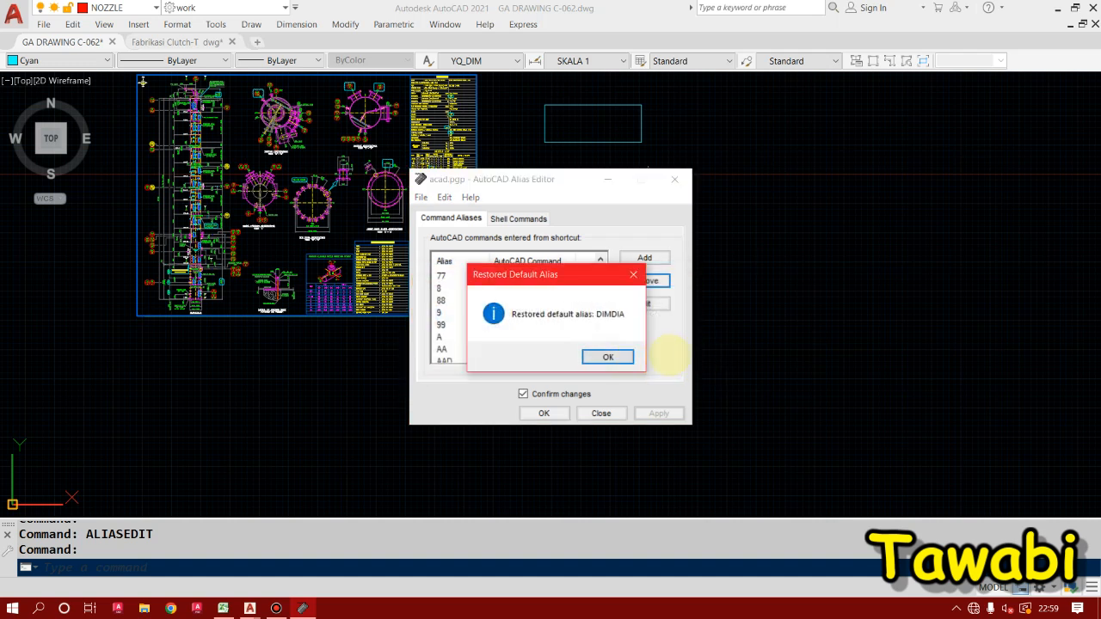
left_click(607, 357)
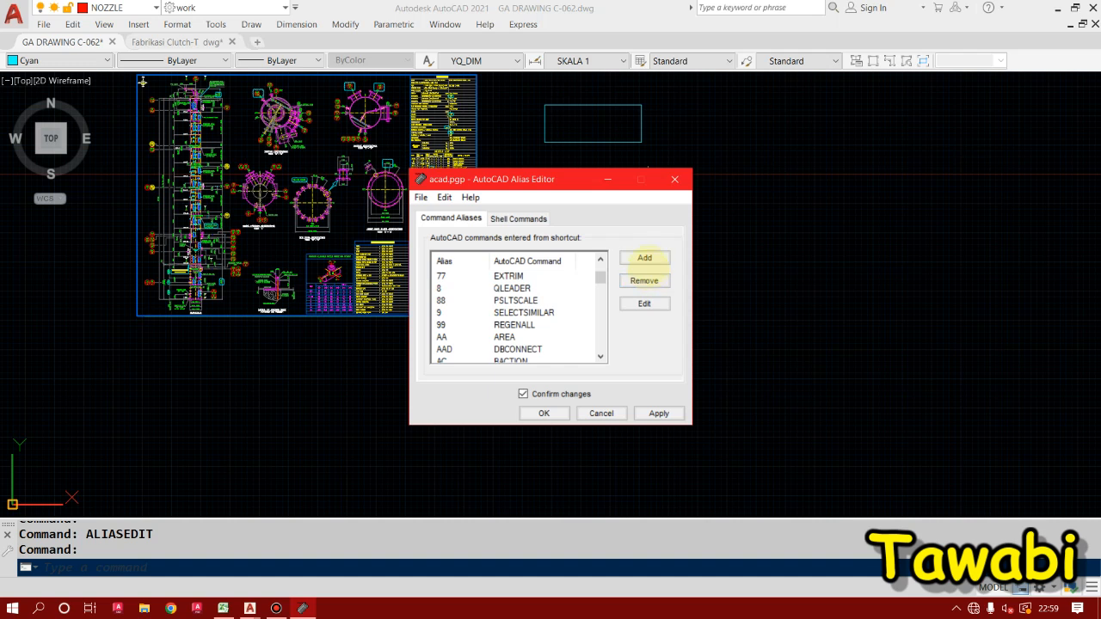
- Add a new command alias A for the DIMALIGNED command
left_click(644, 258)
left_click(277, 273)
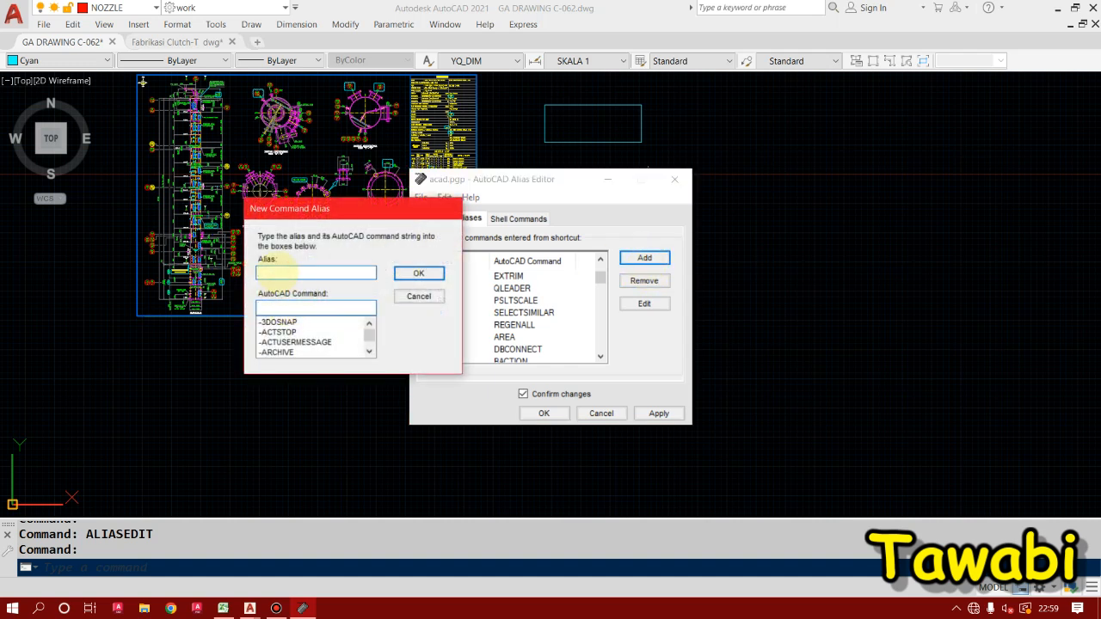
type("a")
left_click(272, 307)
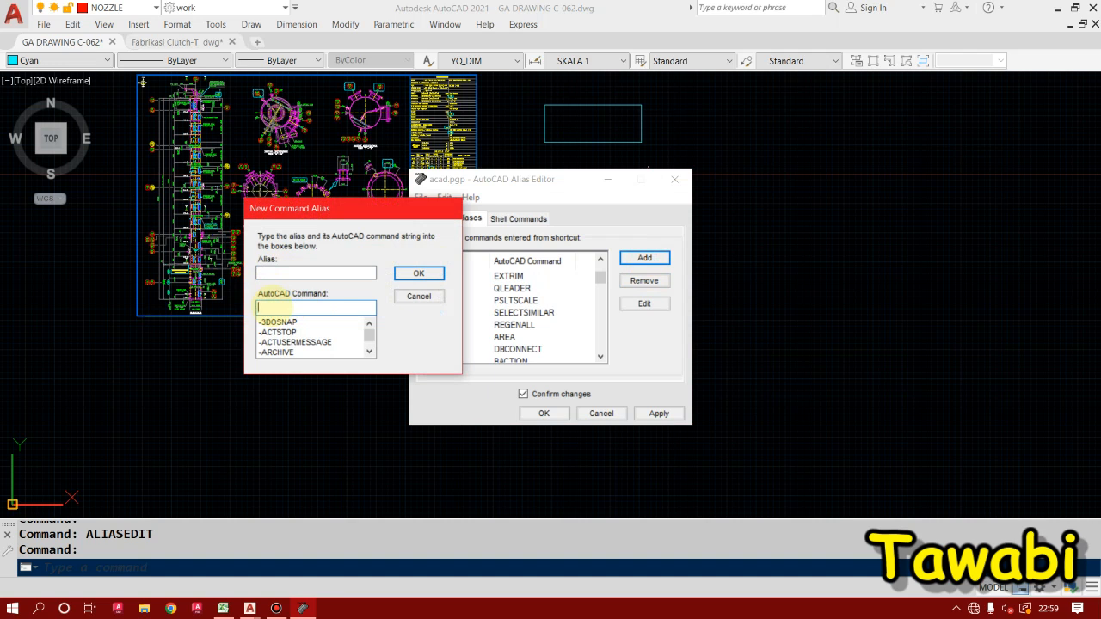
type("DIM")
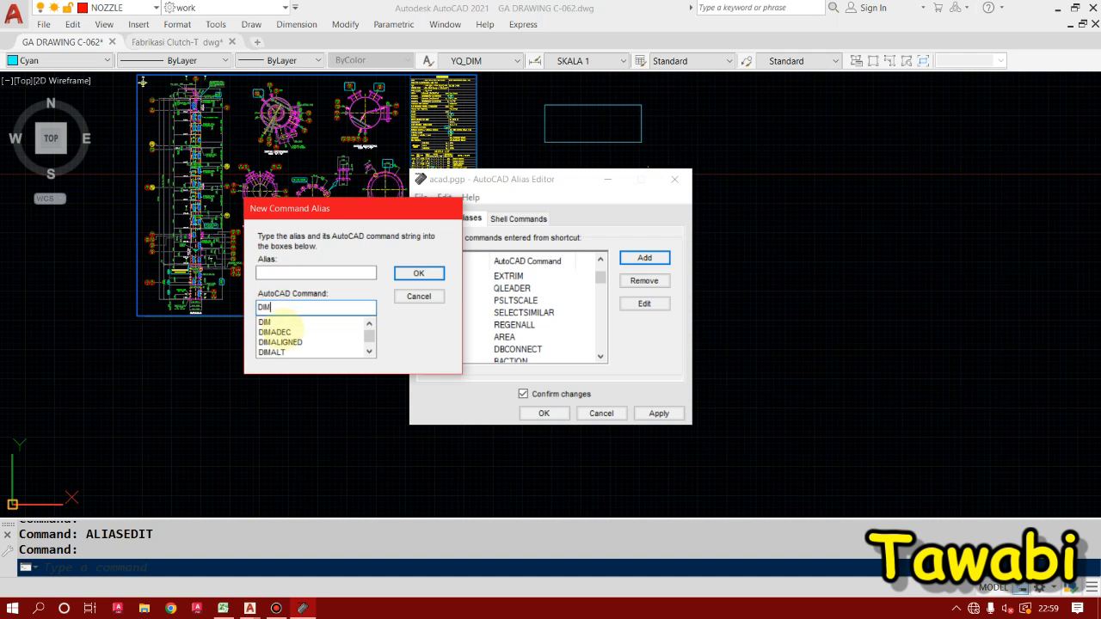
left_click(284, 341)
left_click(282, 273)
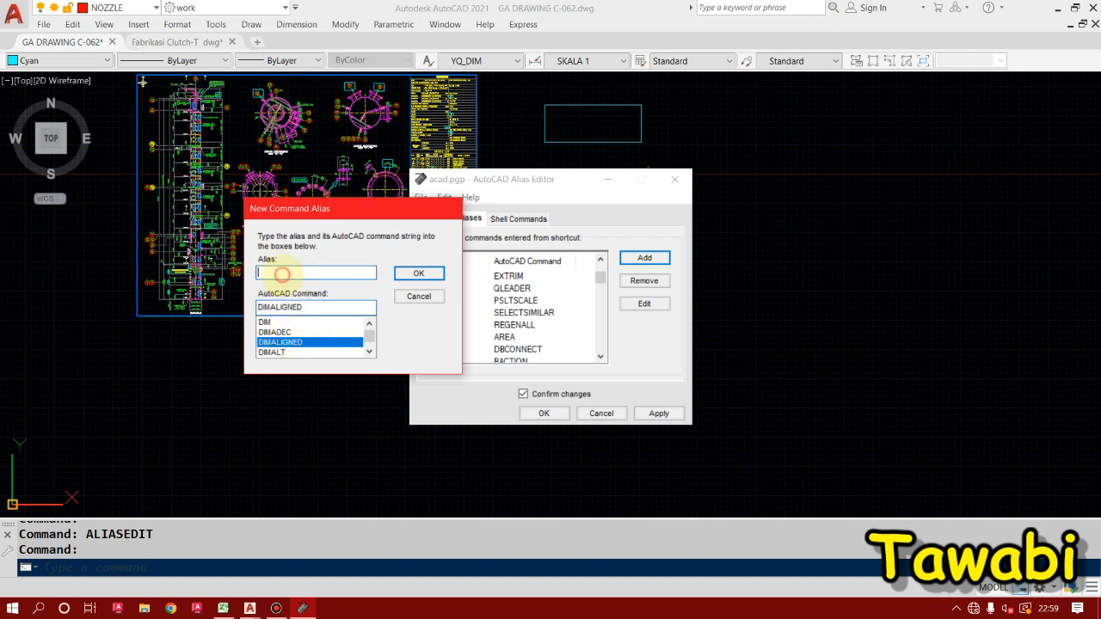
type("A")
left_click(424, 274)
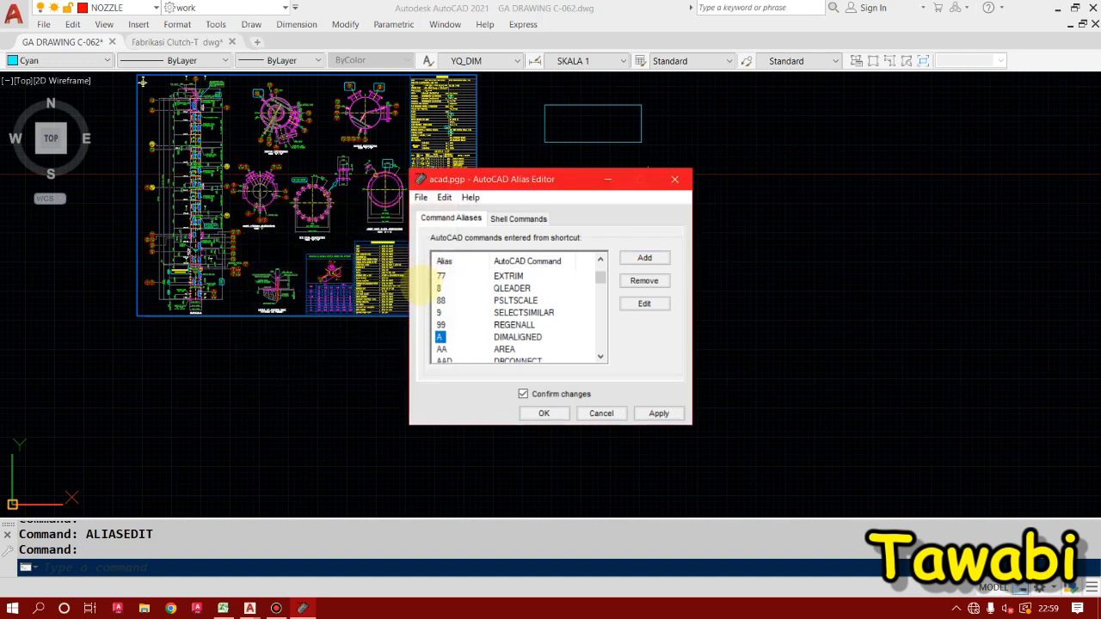
- Apply the alias changes, overwrite the existing acad.pgp file, and close the Alias Editor
left_click(659, 413)
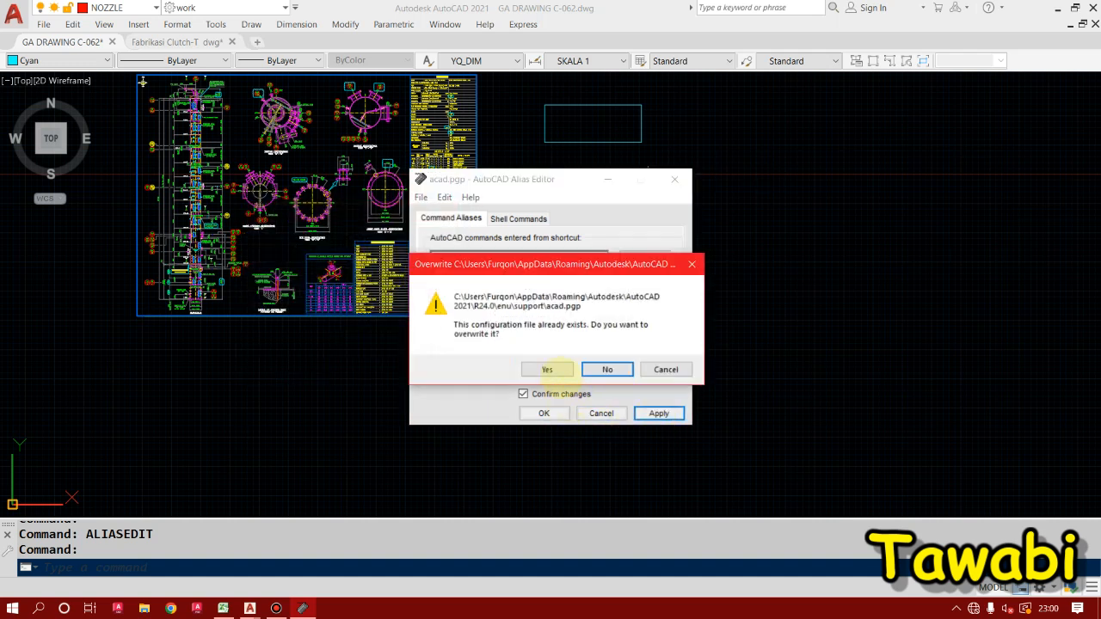
left_click(547, 368)
left_click(651, 356)
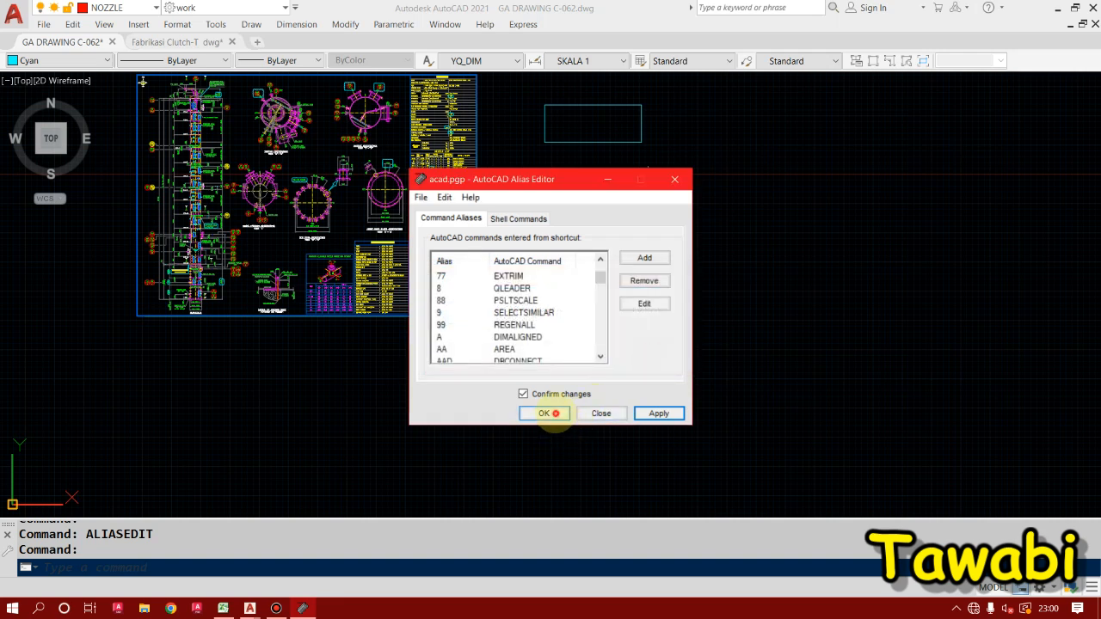
left_click(543, 413)
left_click(653, 356)
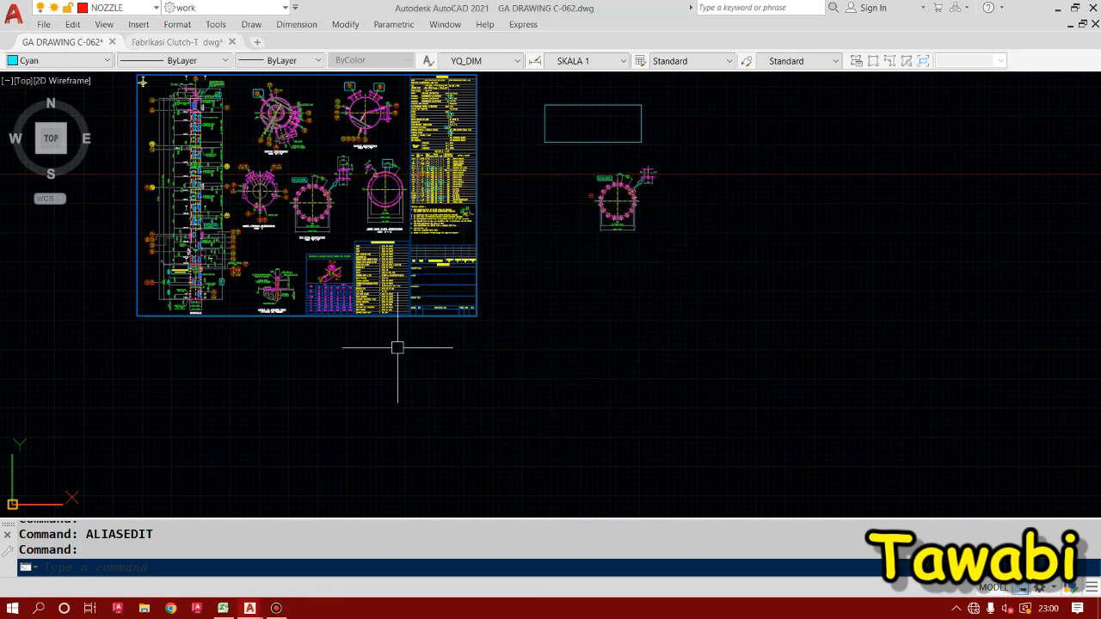
- Draw a slanted line rising to the right in the empty area below the copied ring view
middle_click_drag(412, 349, 467, 381)
mouse_move(545, 393)
middle_mouse_down()
mouse_move(545, 371)
mouse_move(583, 355)
middle_mouse_up()
type("l")
key("Return")
left_click(538, 399)
left_click(639, 324)
key("Escape")
- Use the new alias A to add an aligned dimension to the slanted line, placing it above the line
scroll(601, 384, "up", 5)
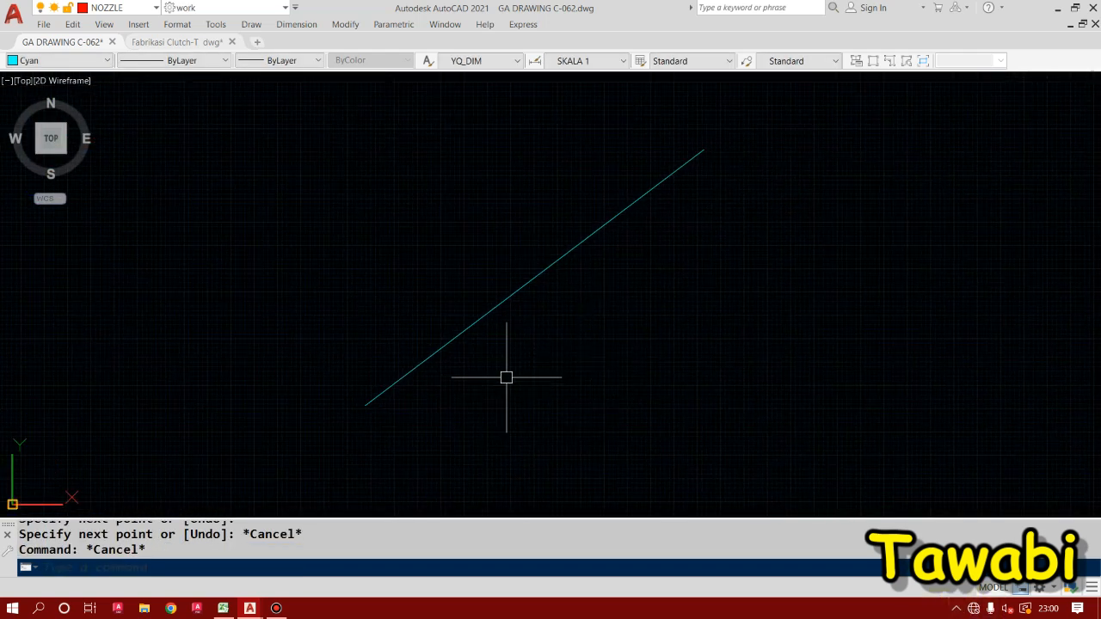
key("Escape")
type("A")
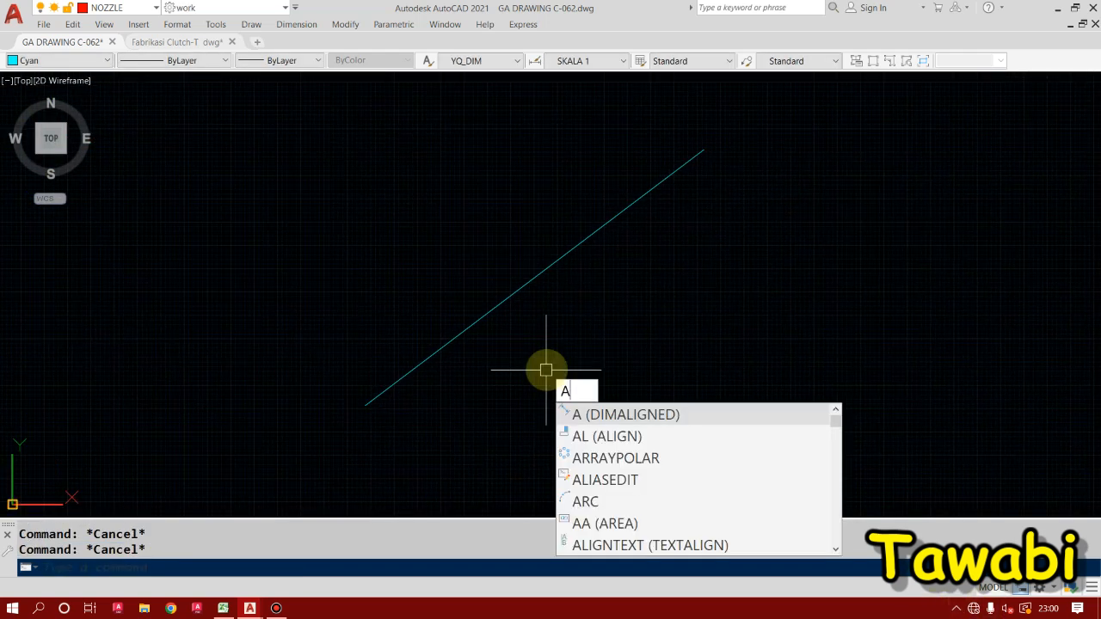
key("Return")
key("Return")
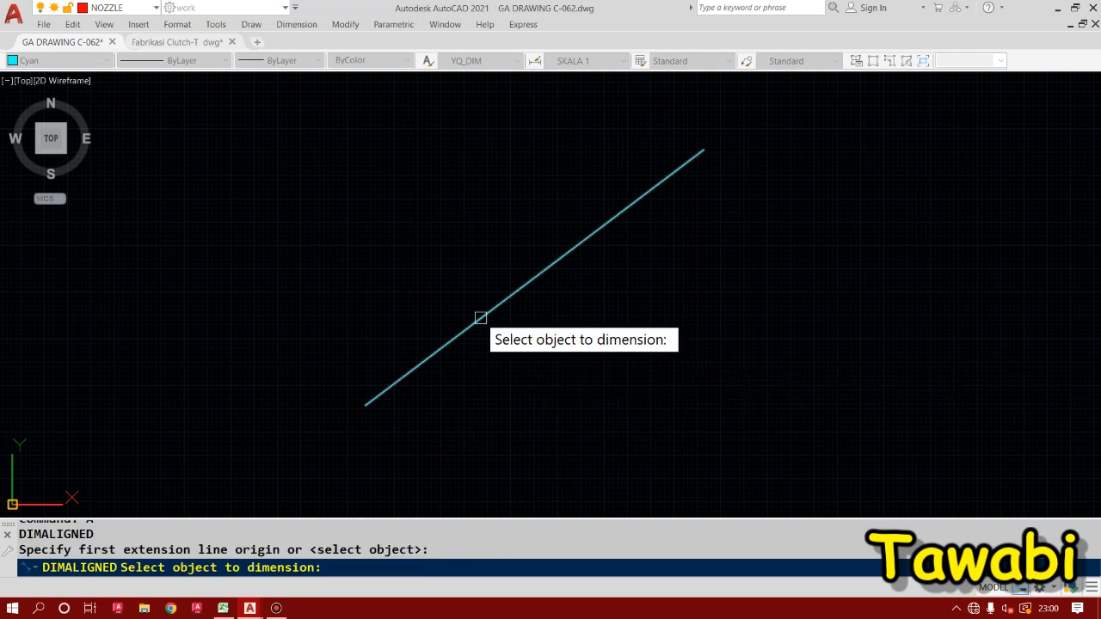
left_click(482, 318)
left_click(441, 302)
scroll(511, 288, "up", 5)
scroll(509, 246, "down", 3)
scroll(479, 283, "up", 2)
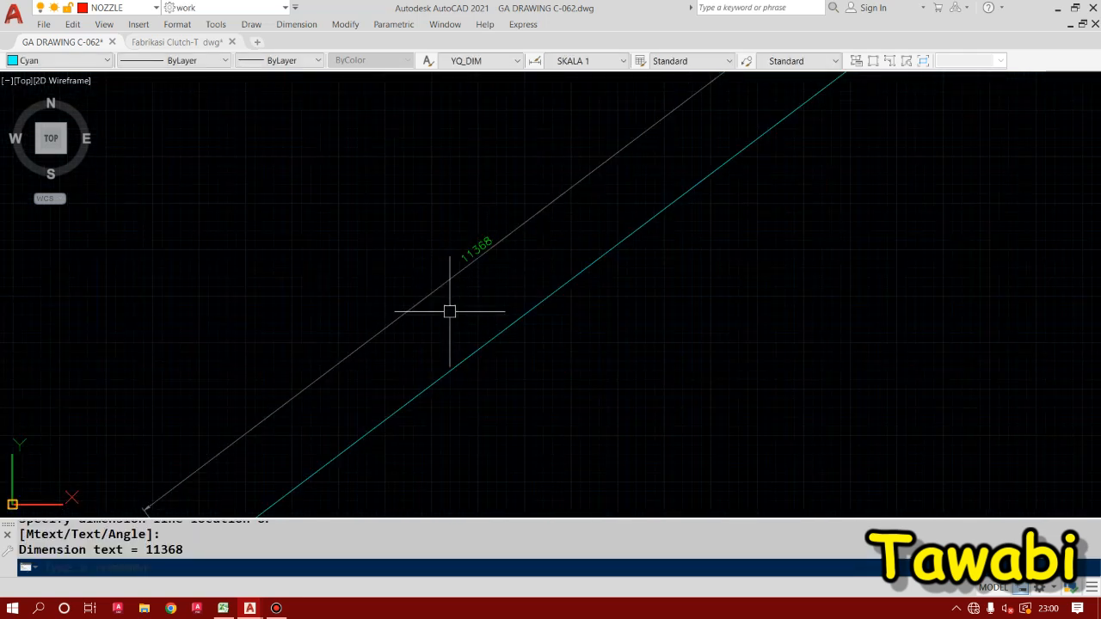
- Erase the slanted test line together with its aligned dimension
scroll(464, 326, "down", 4)
left_click(613, 428)
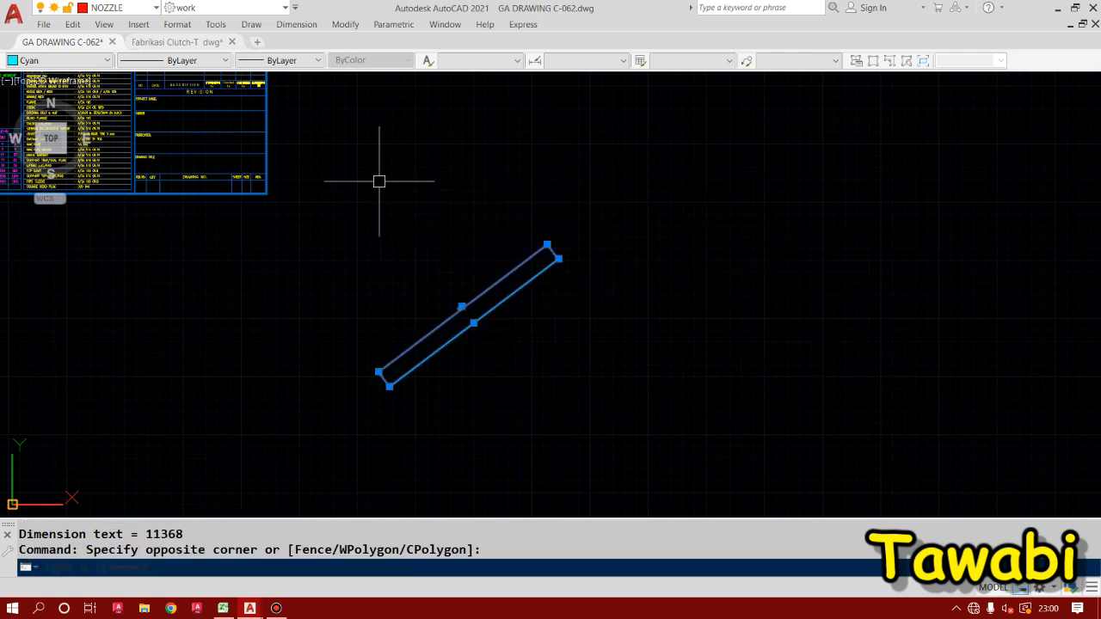
left_click(378, 180)
type("e")
key("Return")
scroll(513, 315, "down", 3)
scroll(494, 363, "down", 2)
scroll(366, 293, "up", 4)
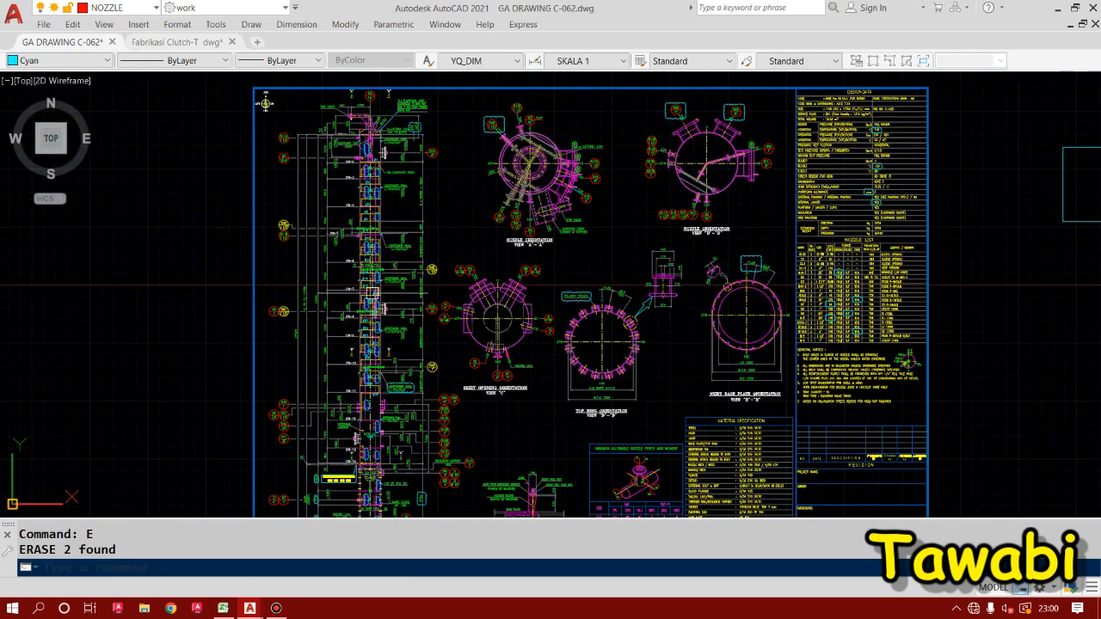
middle_click_drag(518, 326, 416, 305)
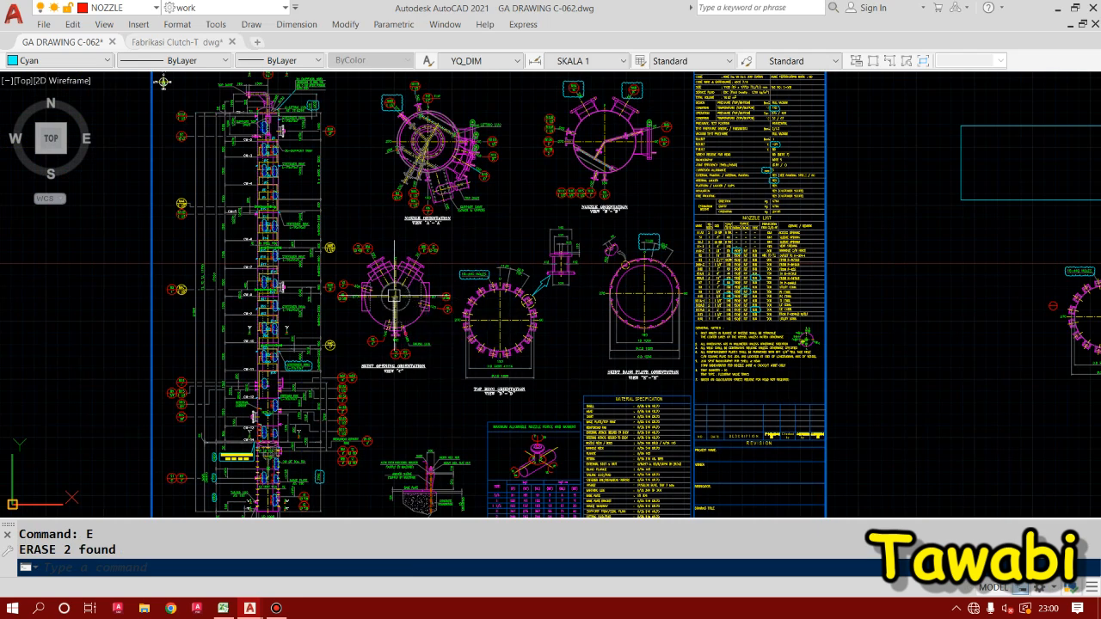
scroll(258, 275, "down", 3)
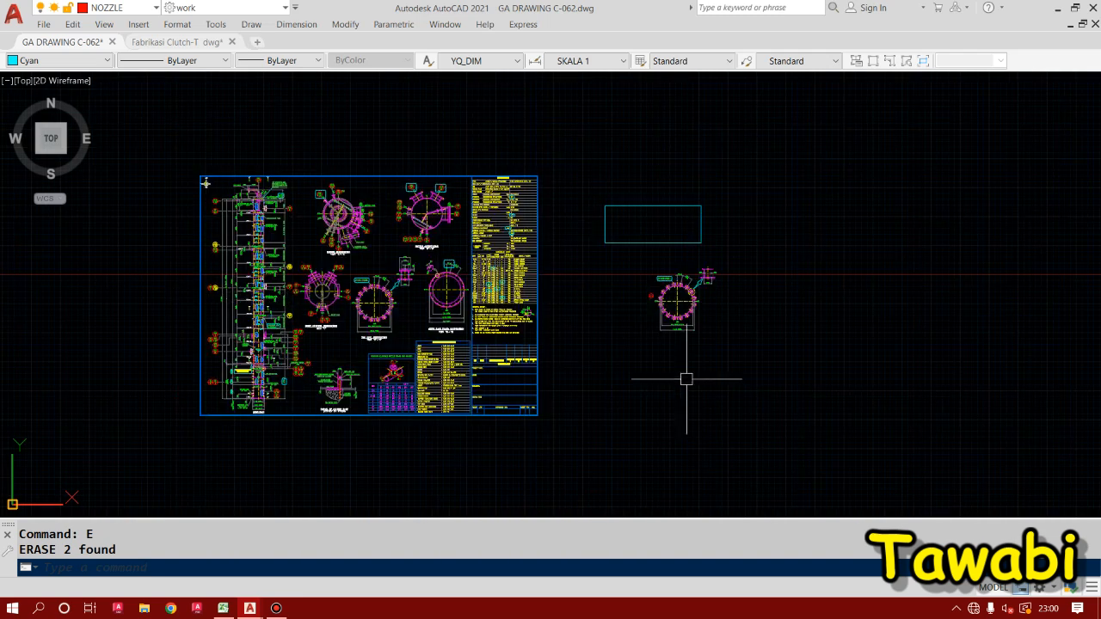
type("K")
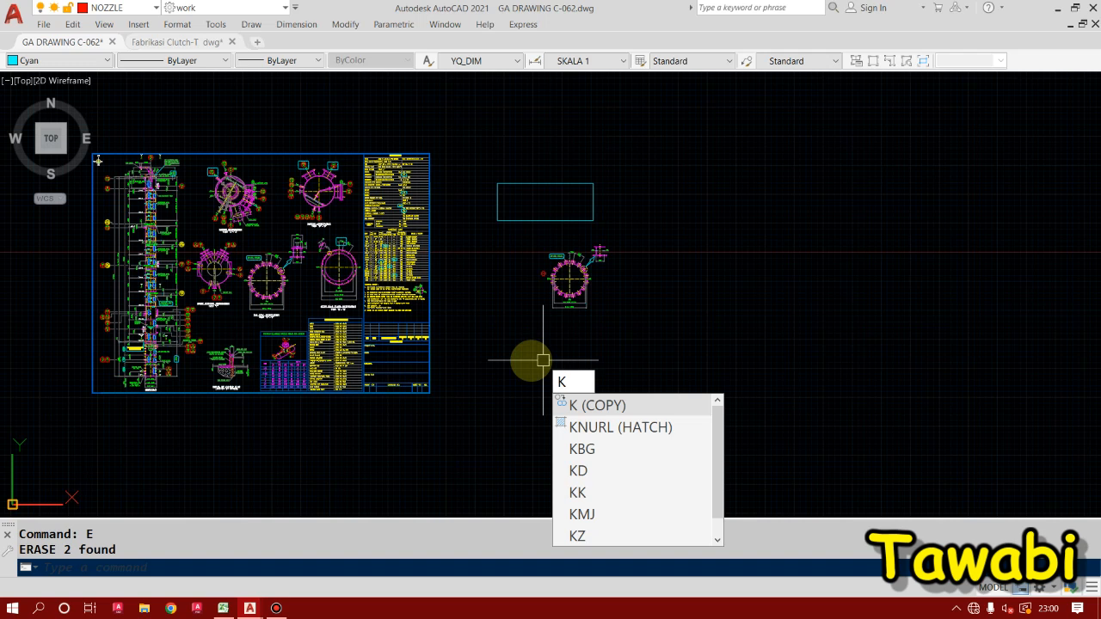
key("Escape")
key("Escape")
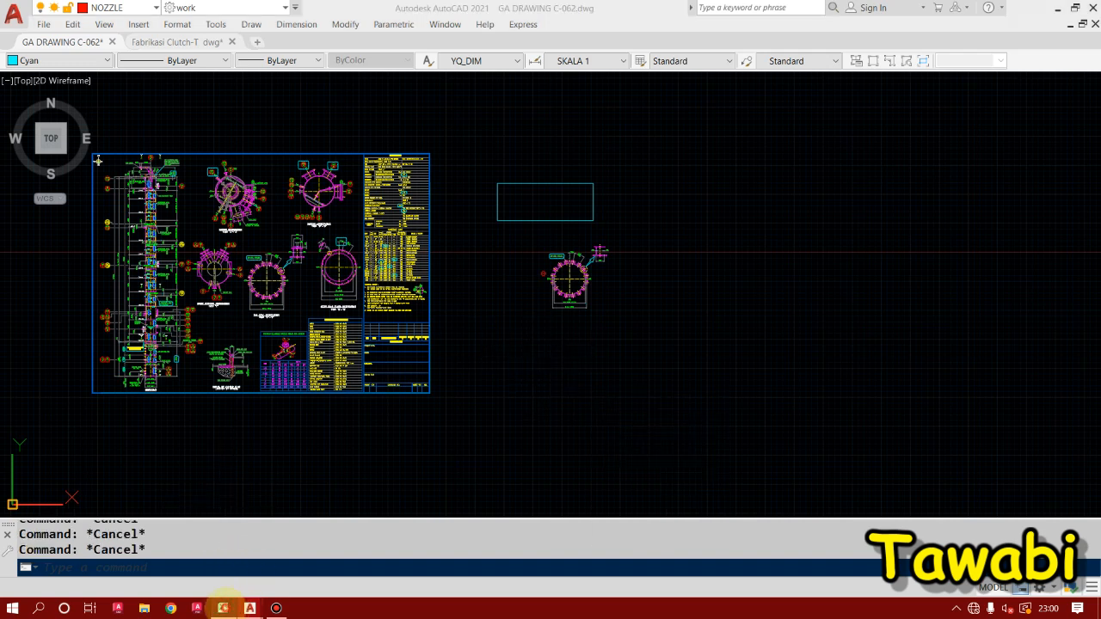
- Switch to Excel to mark the "2. GROUP" row in the tool list, and return to GA DRAWING C-062.dwg in AutoCAD
left_click(223, 608)
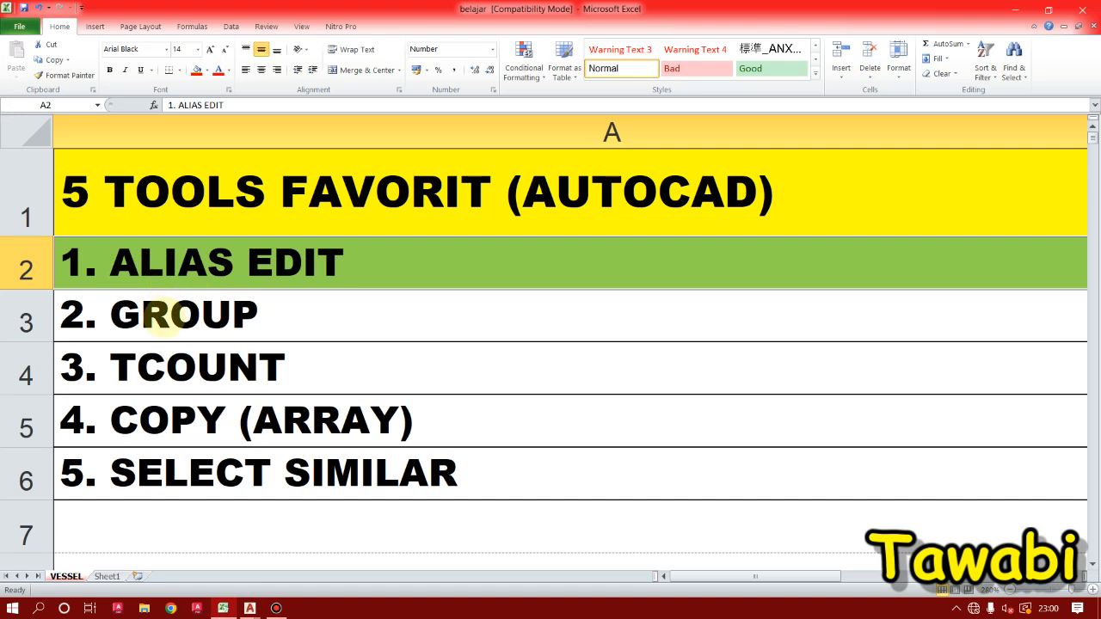
left_click(163, 316)
left_click(249, 608)
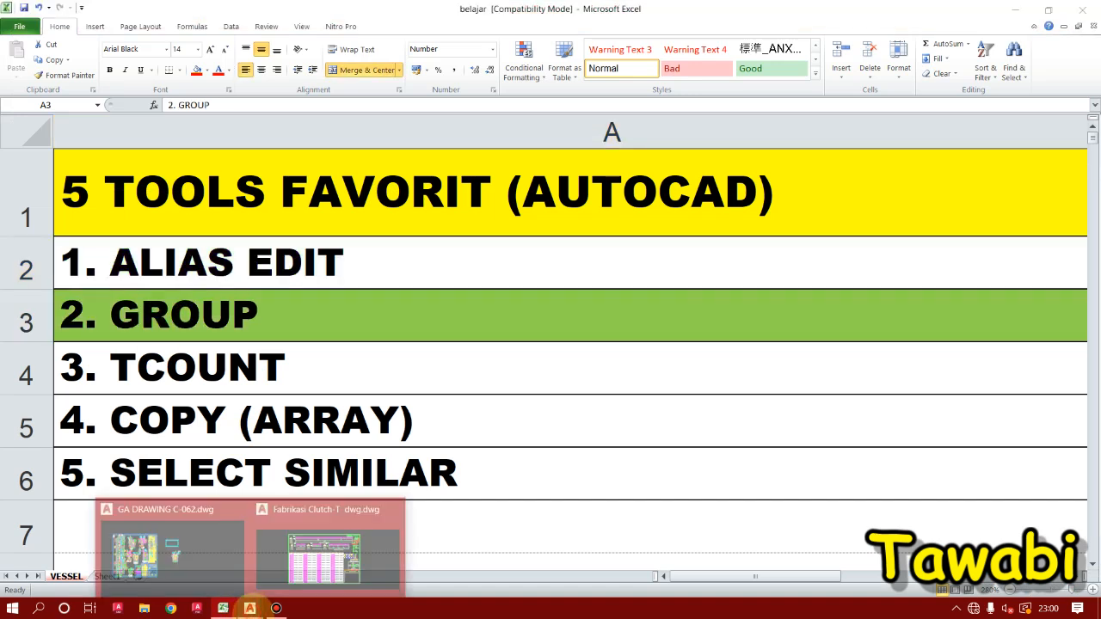
left_click(197, 555)
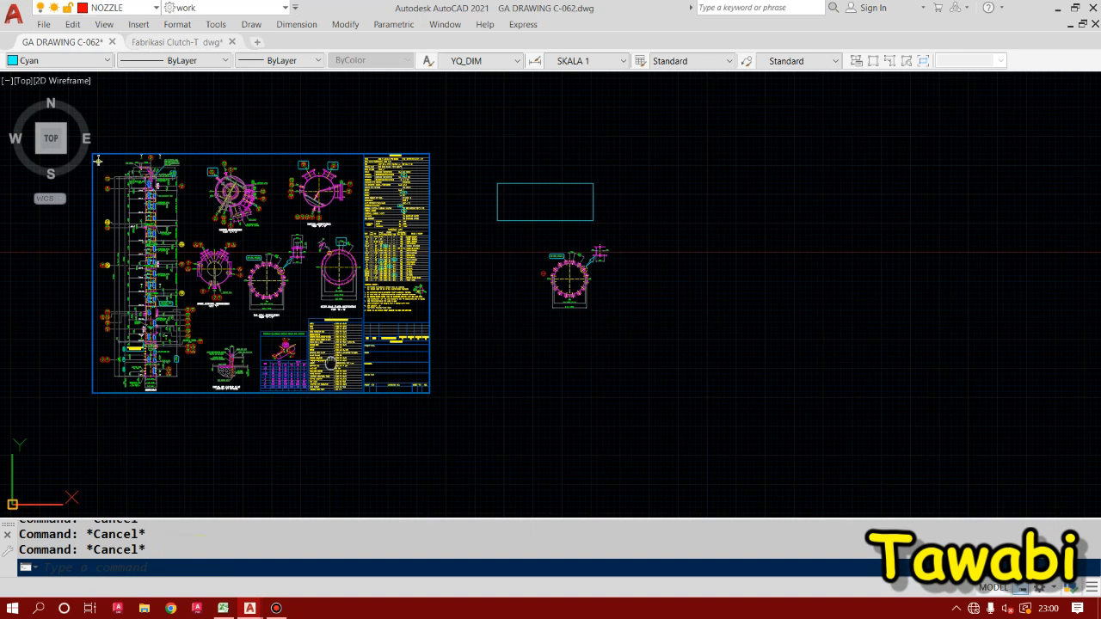
scroll(329, 364, "up", 3)
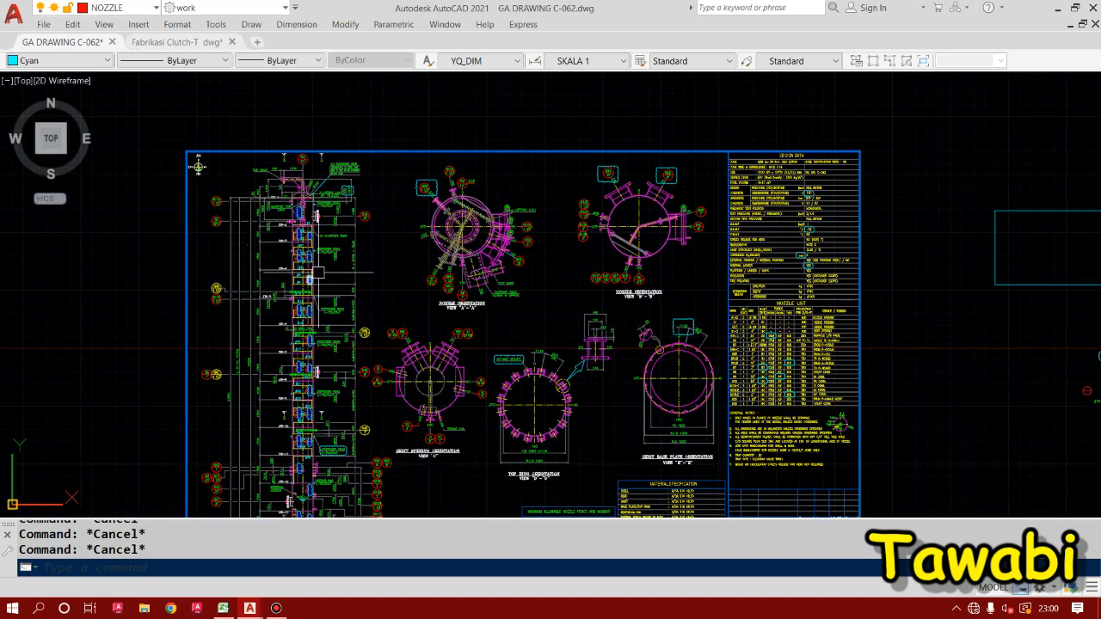
scroll(335, 275, "down", 3)
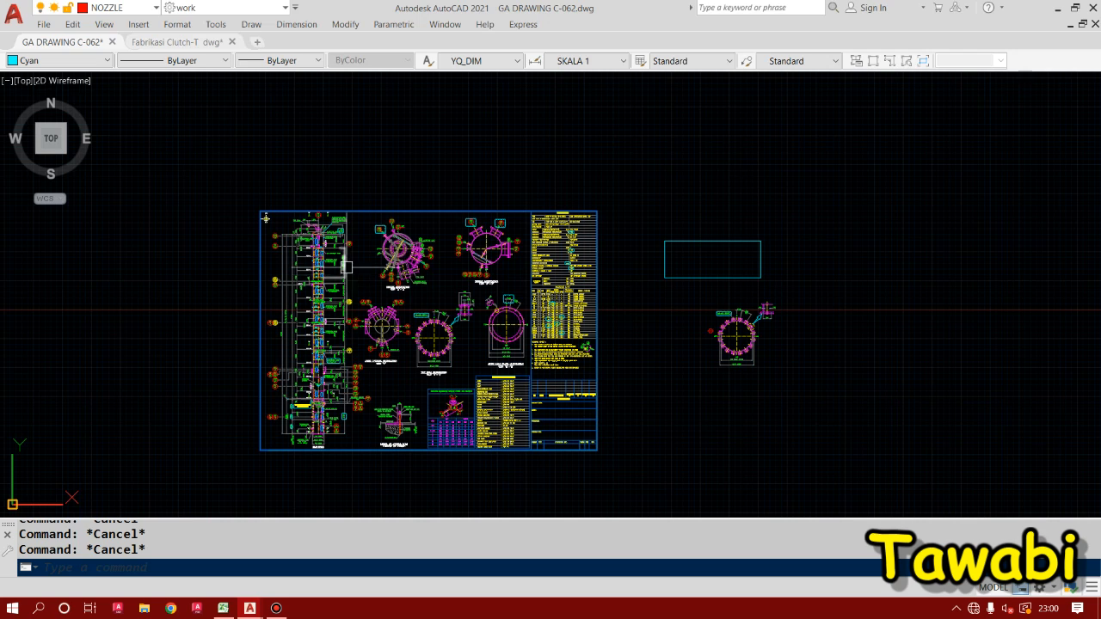
scroll(350, 279, "up", 3)
left_click(350, 156)
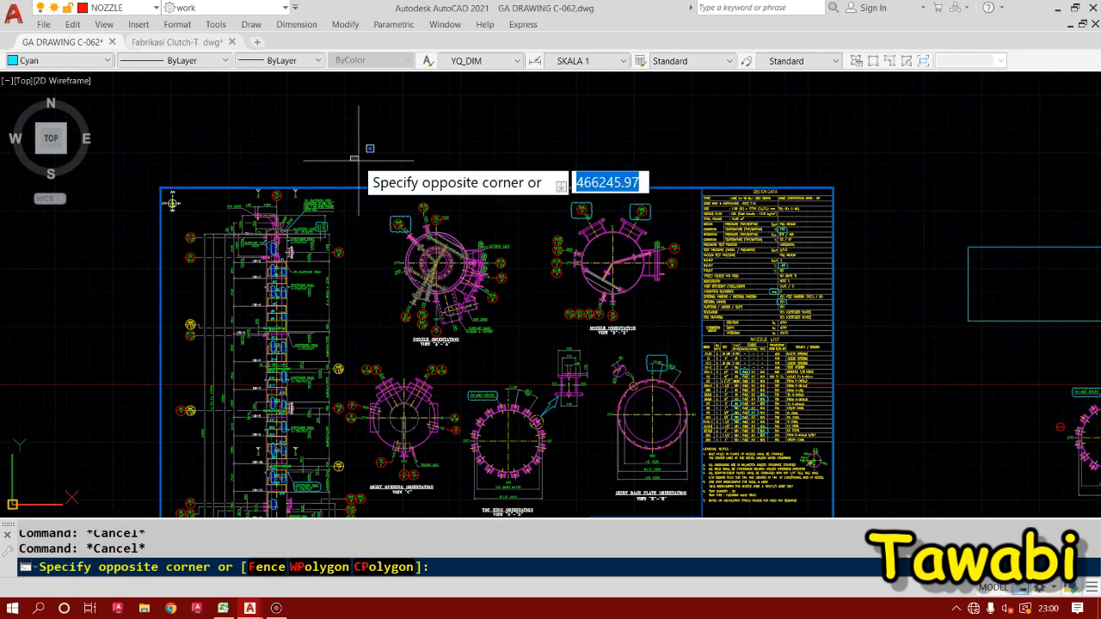
key("Escape")
scroll(532, 341, "down", 3)
scroll(641, 345, "up", 4)
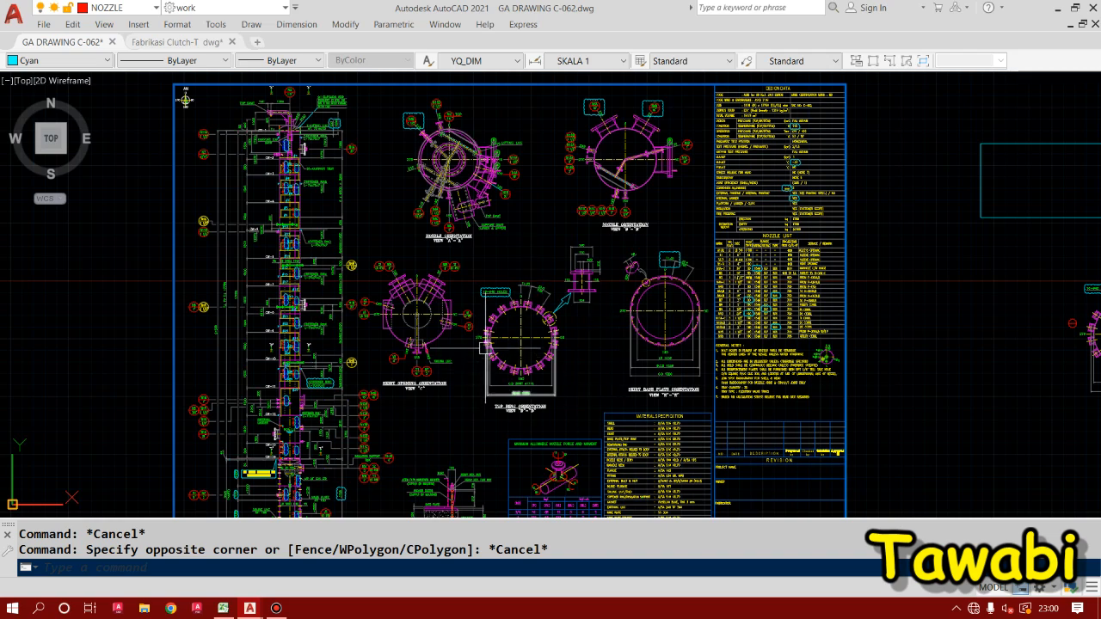
middle_click_drag(470, 215, 495, 305)
left_click(410, 143)
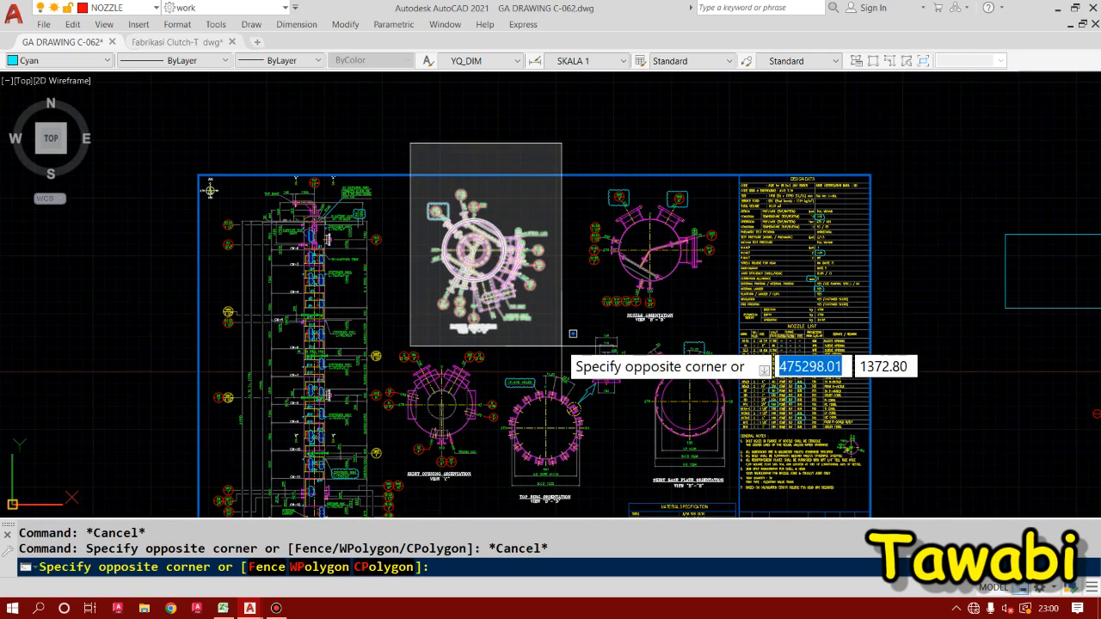
key("Escape")
scroll(553, 249, "down", 5)
scroll(550, 316, "up", 7)
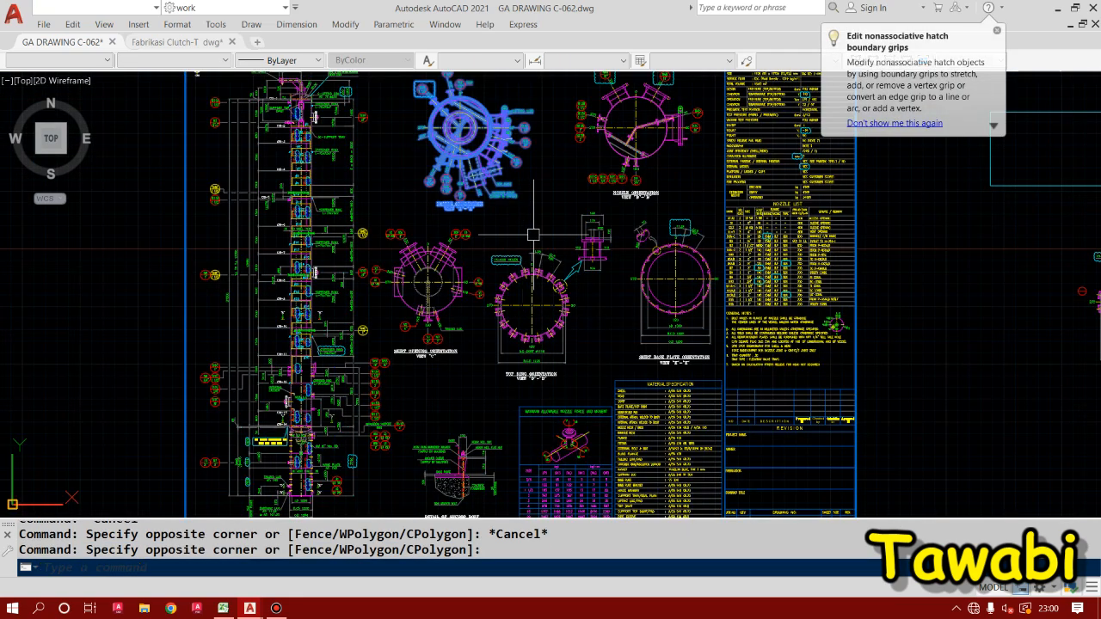
middle_click_drag(534, 214, 495, 304)
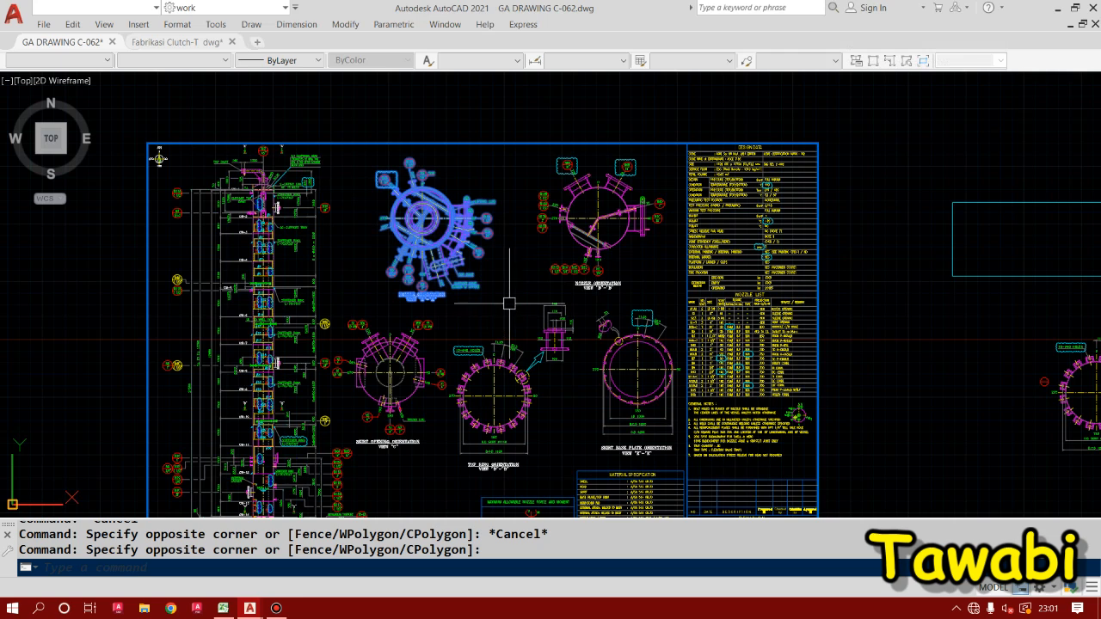
key("Escape")
key("Escape")
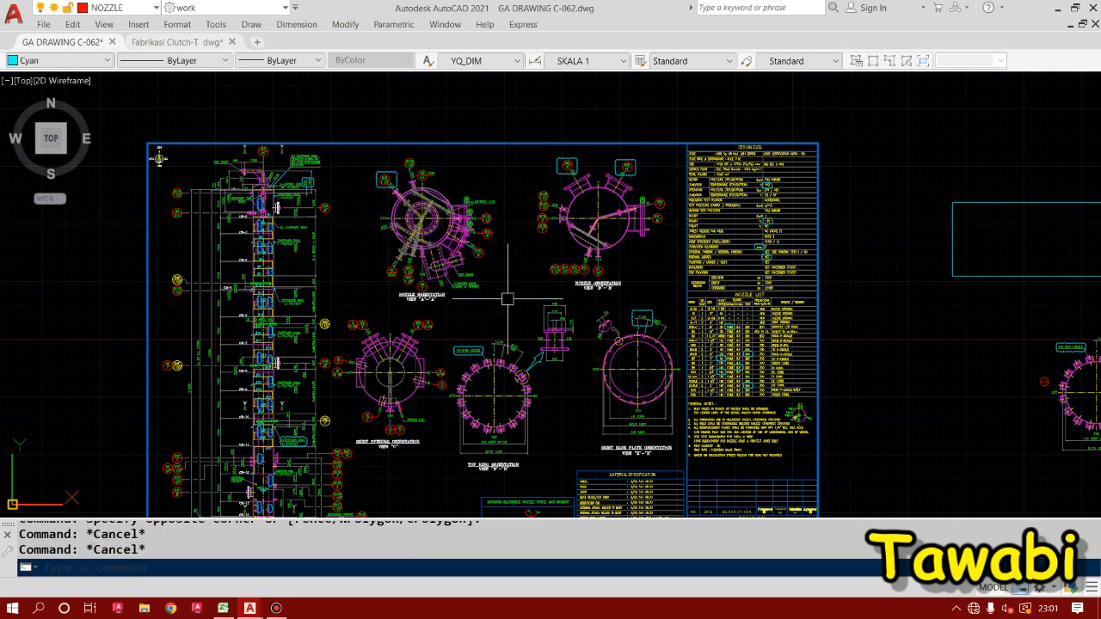
- Group all objects of the Nozzle Orientation View "A-A", including its labels and title, with the GROUP command
type("GR")
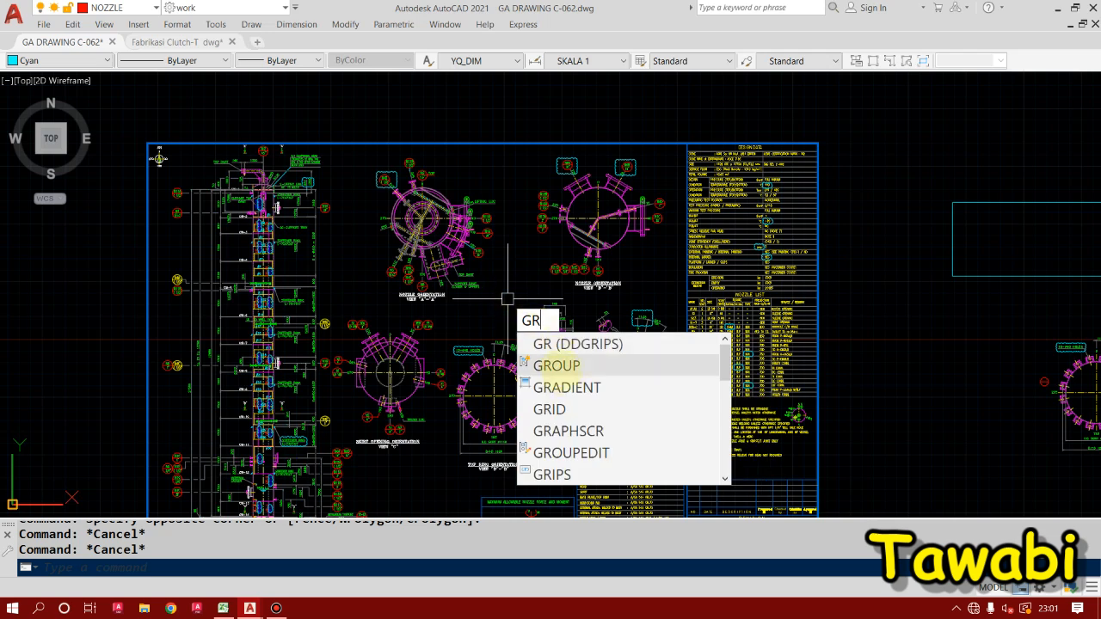
left_click(560, 366)
left_click(349, 109)
left_click(513, 306)
key("Return")
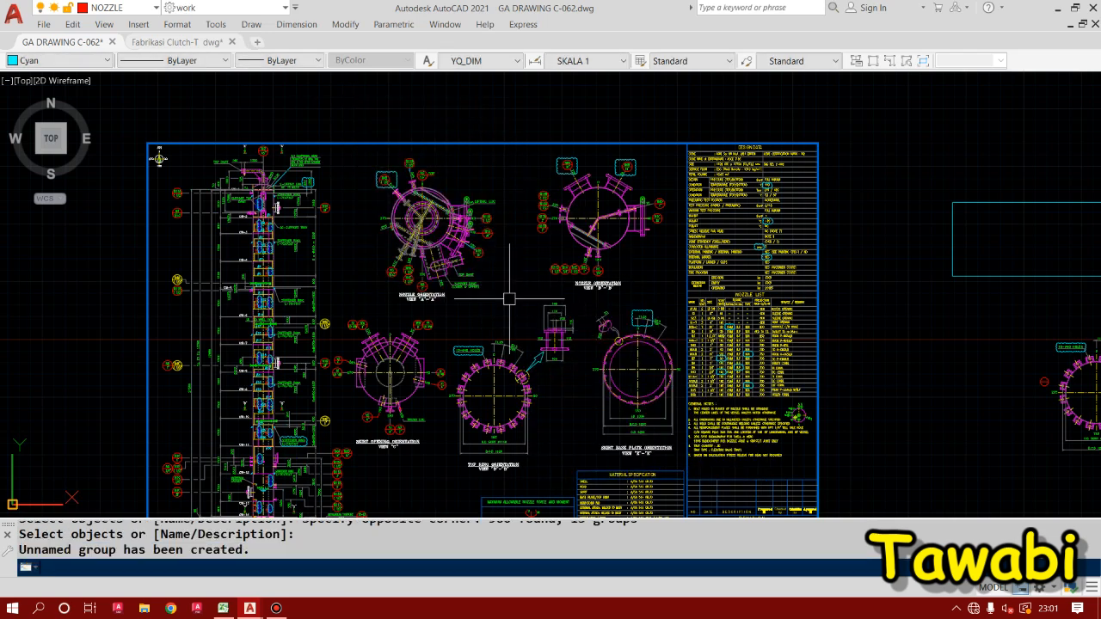
key("Escape")
key("Escape")
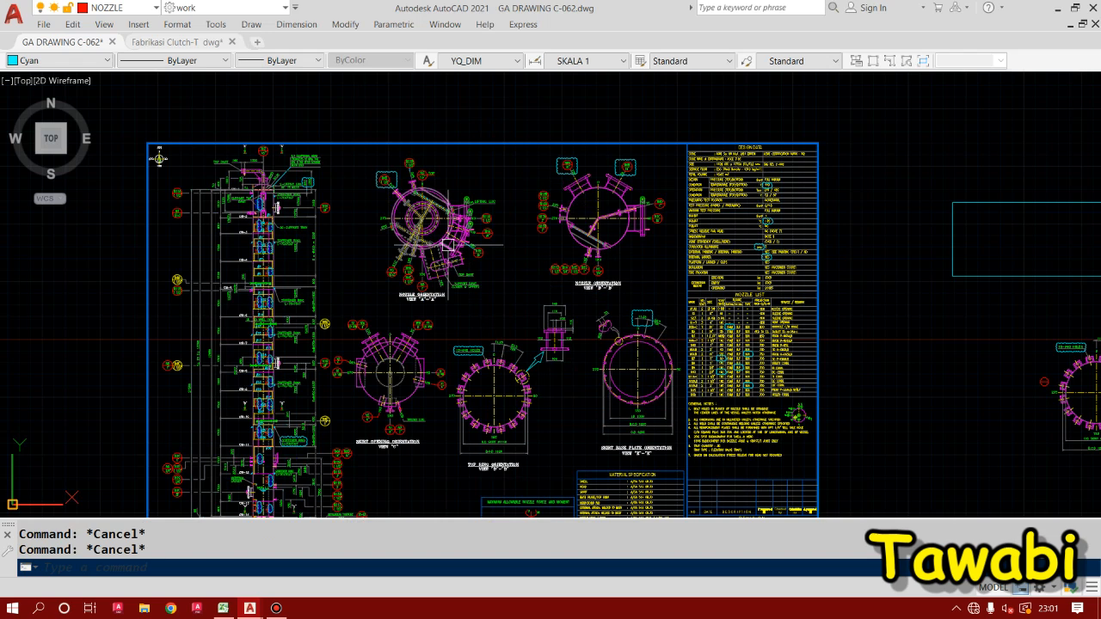
- Turn on group selection (PICKSTYLE 1) and test it with a window selection around View "A-A", clearing the selection
key("ctrl+shift+a")
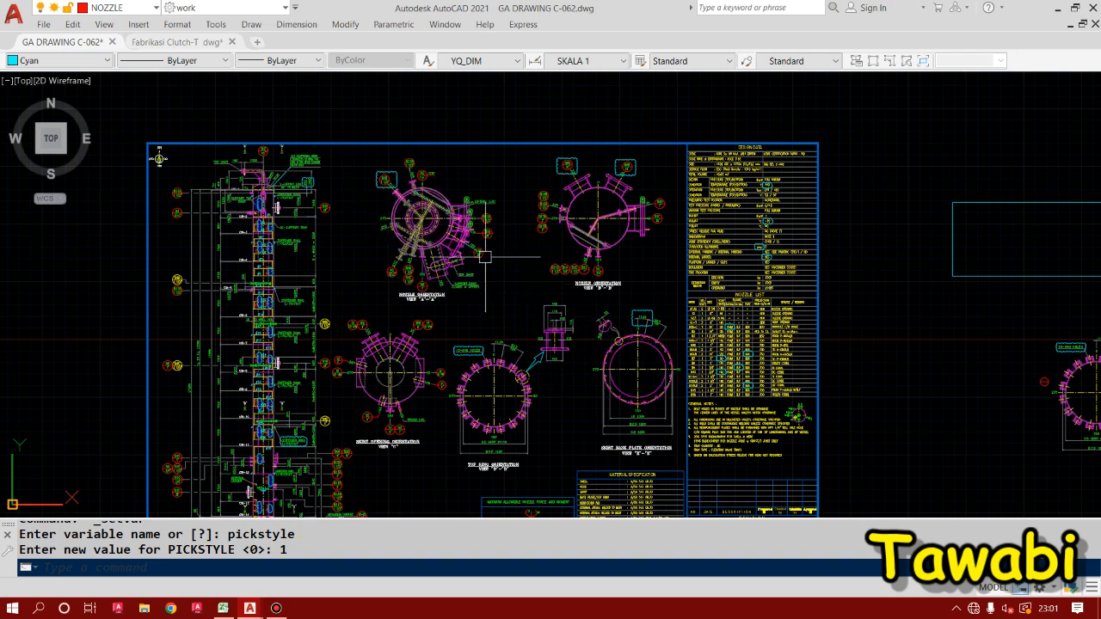
scroll(487, 257, "up", 6)
scroll(541, 320, "down", 3)
left_click(556, 402)
key("Escape")
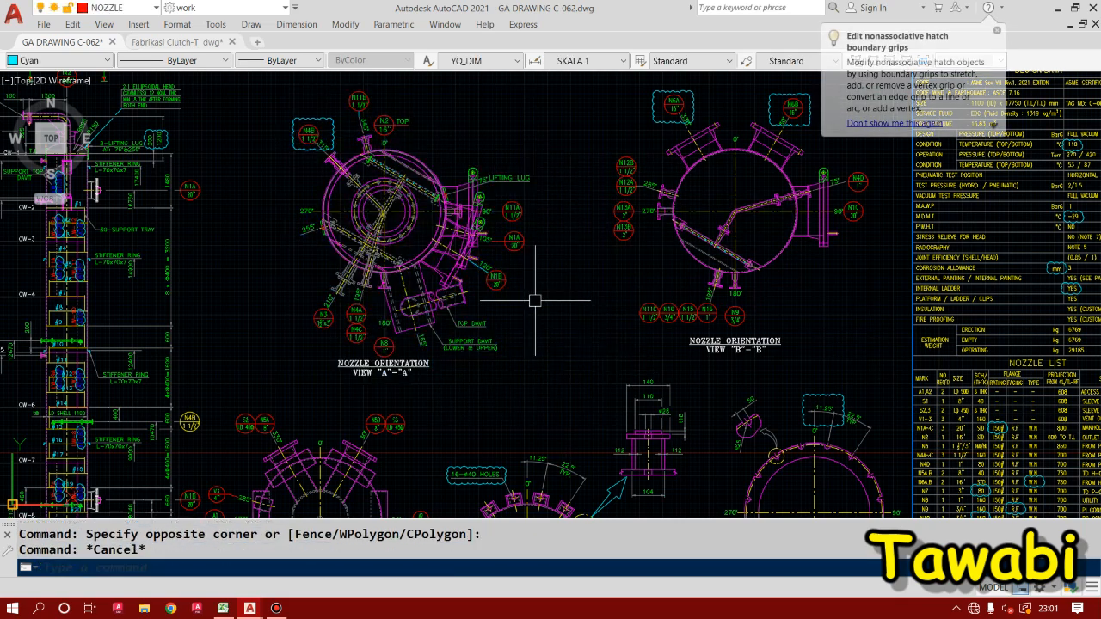
- Select the grouped Nozzle Orientation View "A-A" and move it slightly to the left and up
left_click(536, 303)
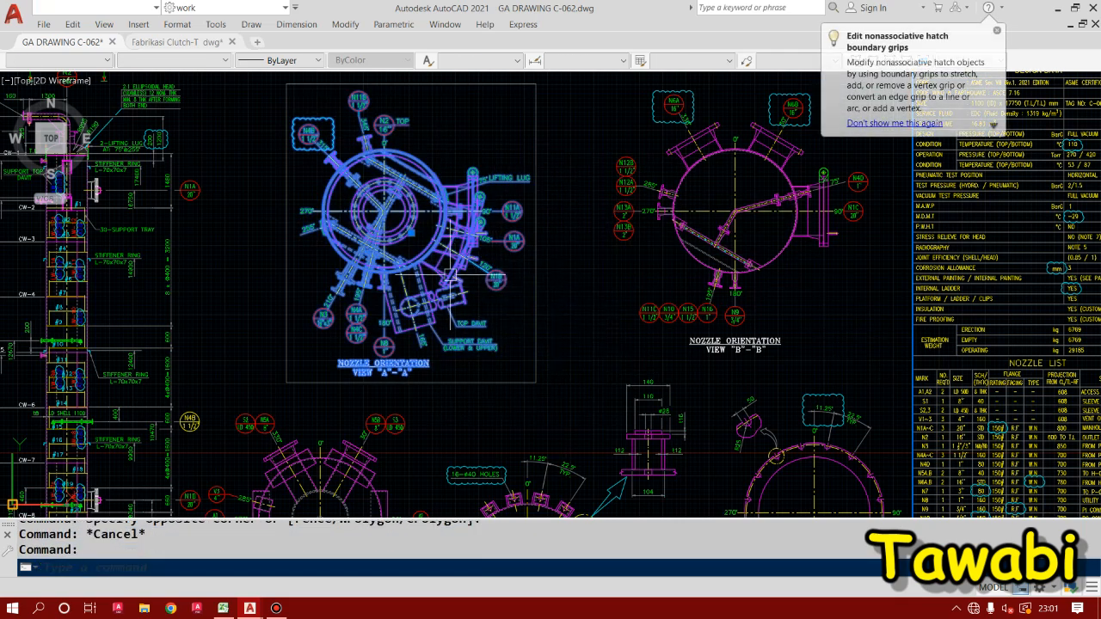
scroll(449, 275, "down", 3)
key("m")
key("Return")
left_click(503, 297)
left_click(489, 288)
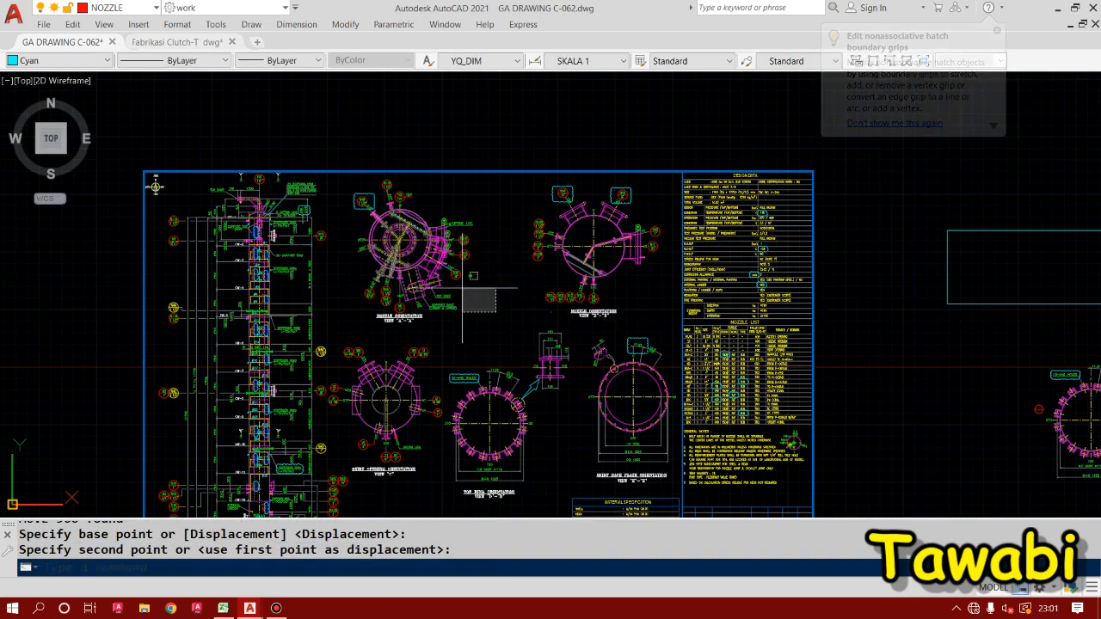
- Window-select the View "A-A" group and move it to the right, closer to Nozzle Orientation View "B-B"
left_click(344, 176)
left_click(503, 339)
key("m")
key("Return")
left_click(429, 240)
scroll(466, 325, "up", 1)
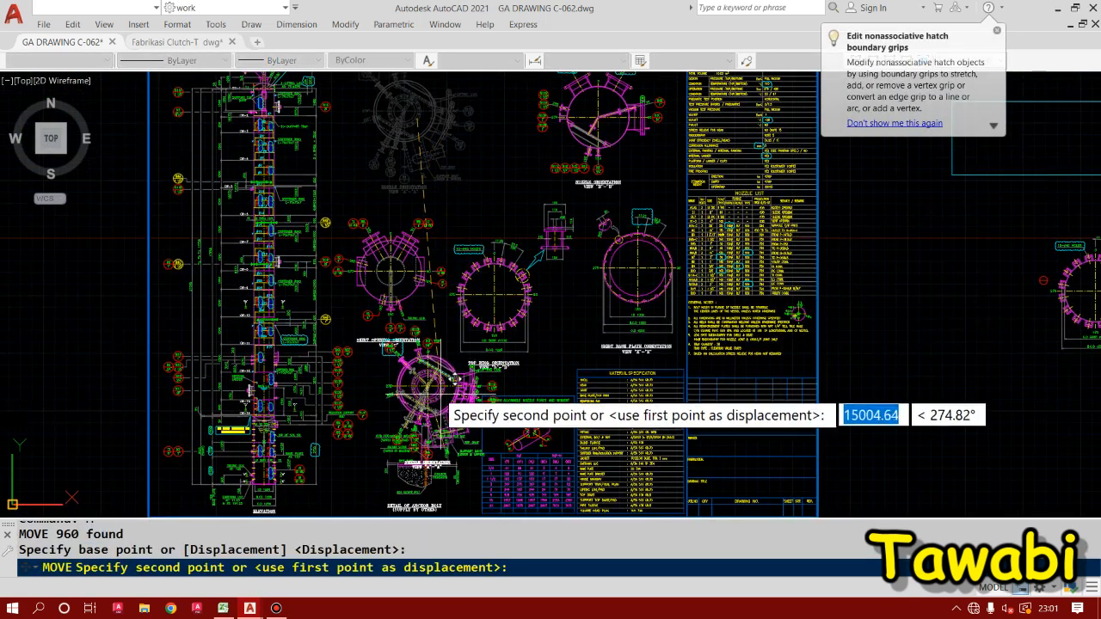
scroll(471, 258, "down", 3)
scroll(471, 275, "up", 3)
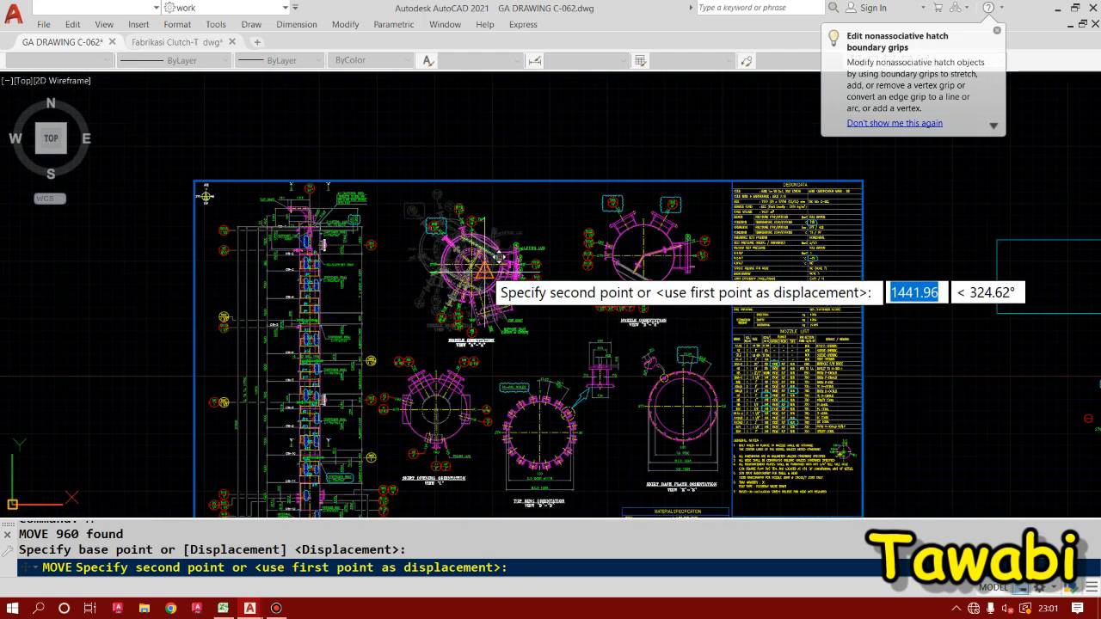
left_click(503, 250)
- Move the View "A-A" group to the left onto the upper part of the vessel elevation
left_click(566, 342)
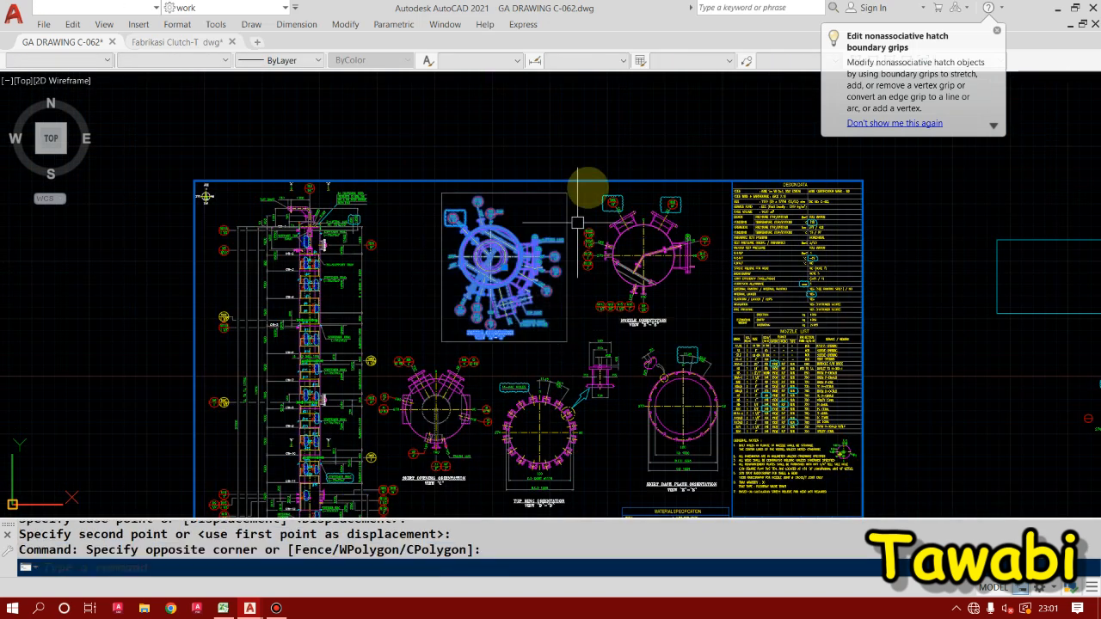
left_click(434, 193)
key("m")
key("Return")
left_click(590, 129)
left_click(430, 121)
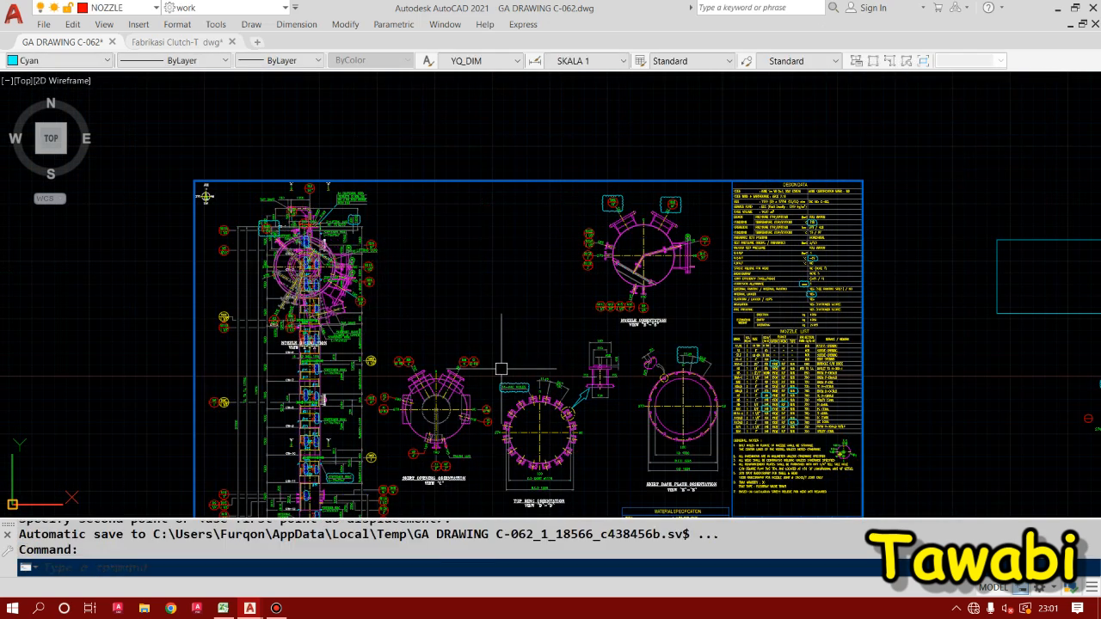
- Move the View "A-A" group off the vessel elevation into the free space above the Skirt Opening Orientation
left_click(379, 296)
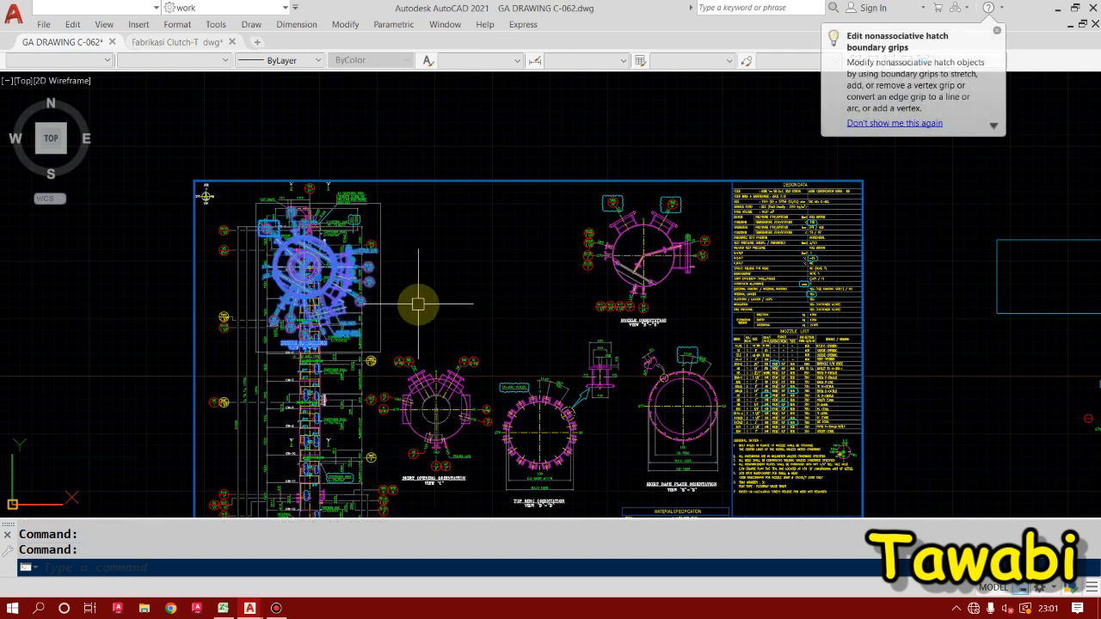
key("m")
key("Return")
left_click(284, 300)
left_click(476, 282)
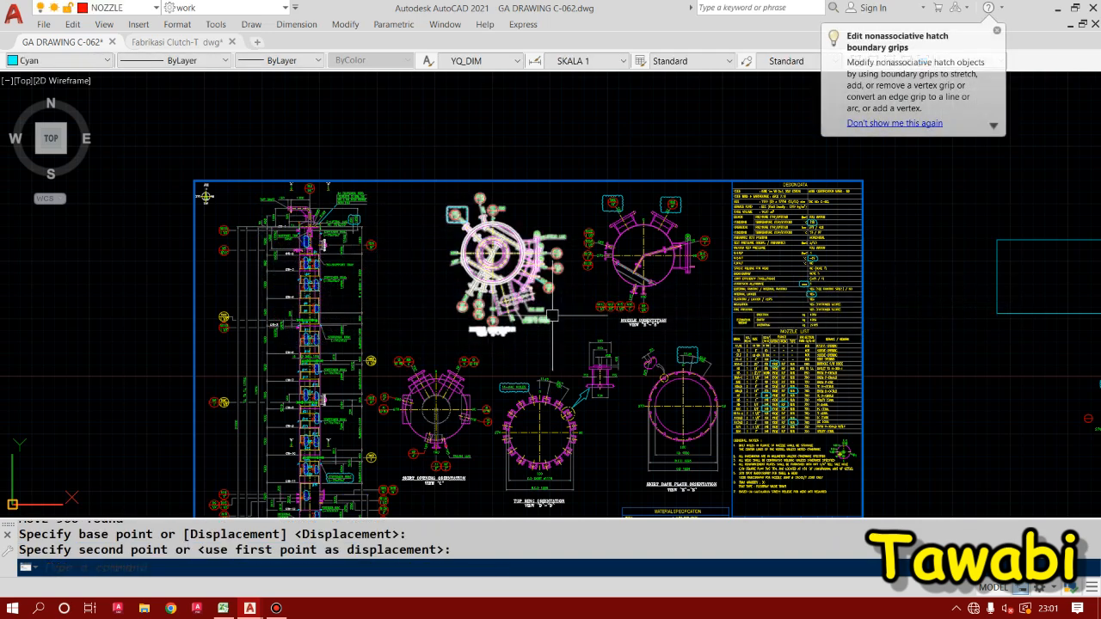
left_click(386, 196)
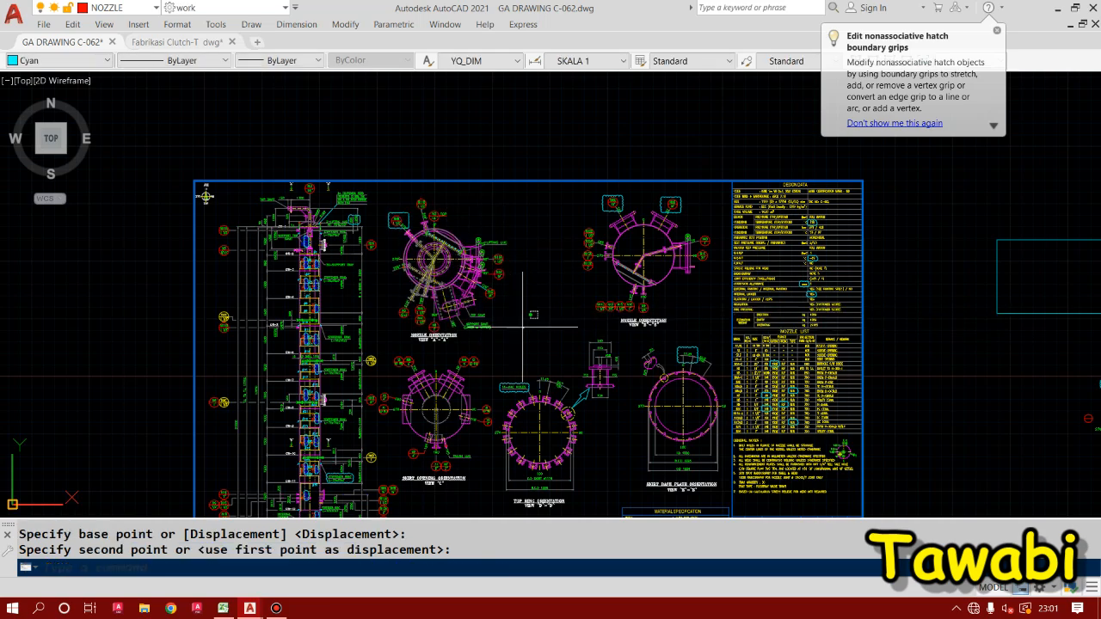
- Move the View "A-A" group slightly to the right and up, above the Skirt Opening Orientation
left_click(385, 196)
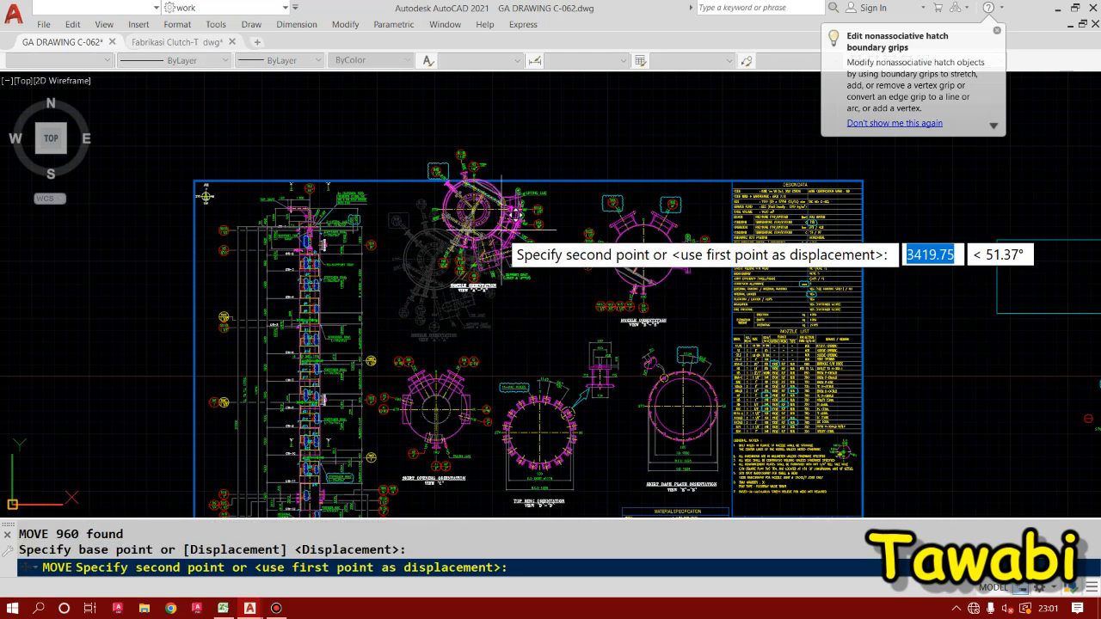
scroll(509, 251, "down", 5)
scroll(528, 344, "up", 7)
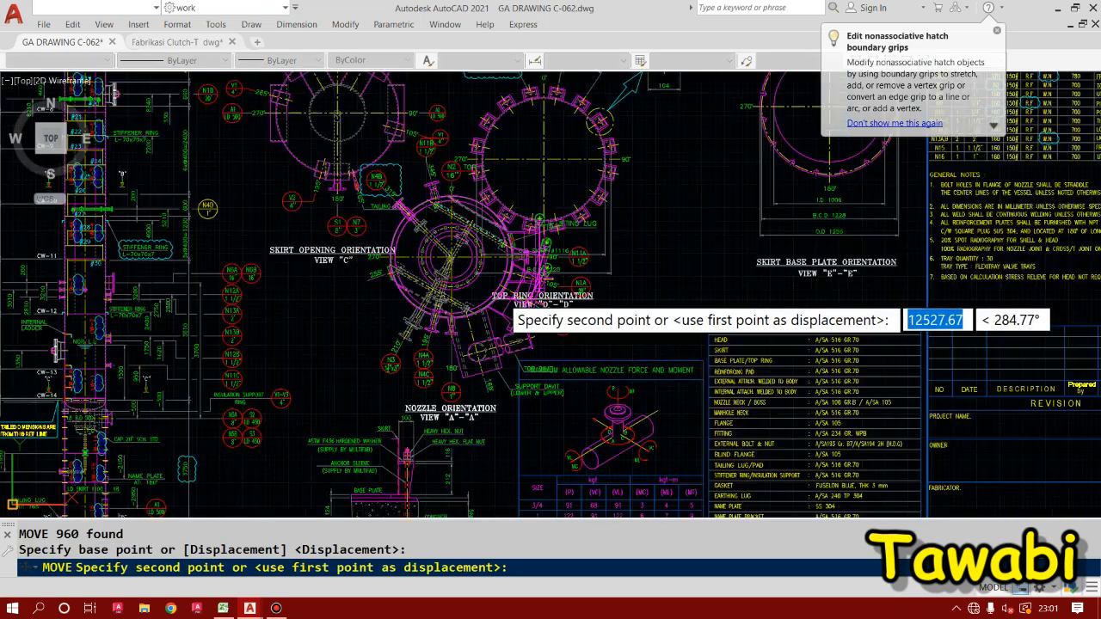
scroll(479, 321, "down", 5)
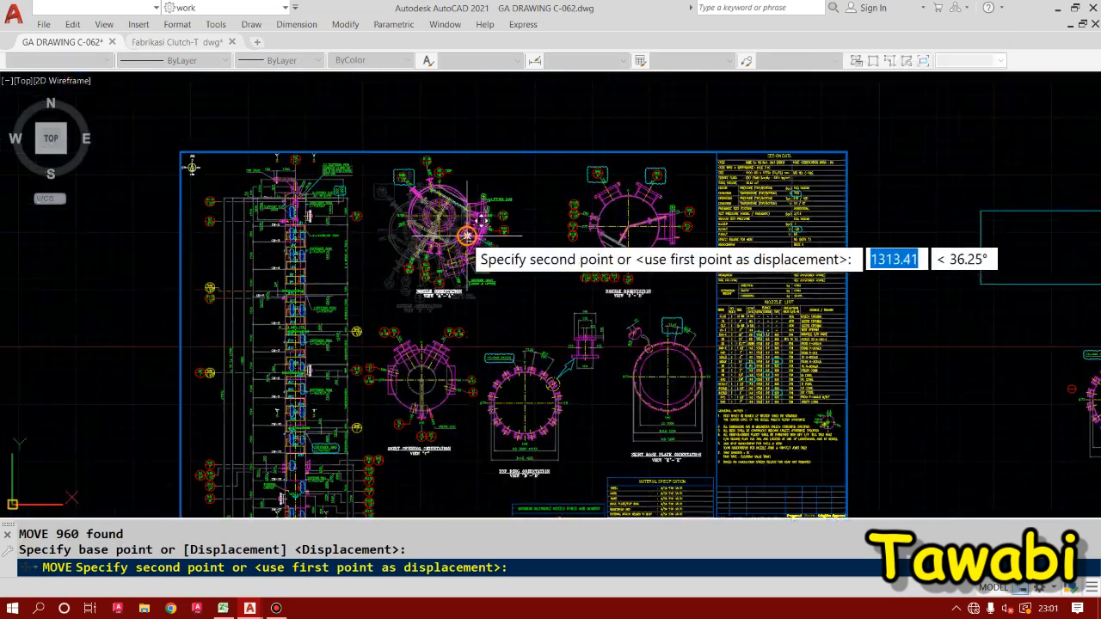
left_click(467, 238)
left_click(518, 172)
left_click(660, 344)
key("Escape")
key("Escape")
- Window-select Nozzle Orientation View "B-B" and combine its objects with GROUP
left_click(536, 166)
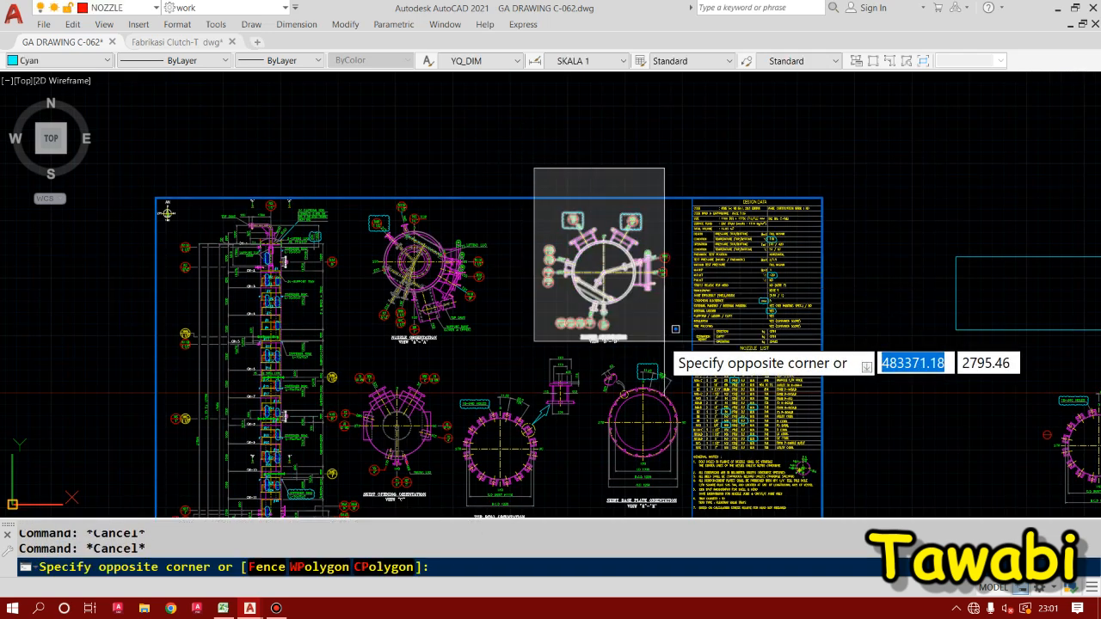
left_click(687, 397)
type("GG")
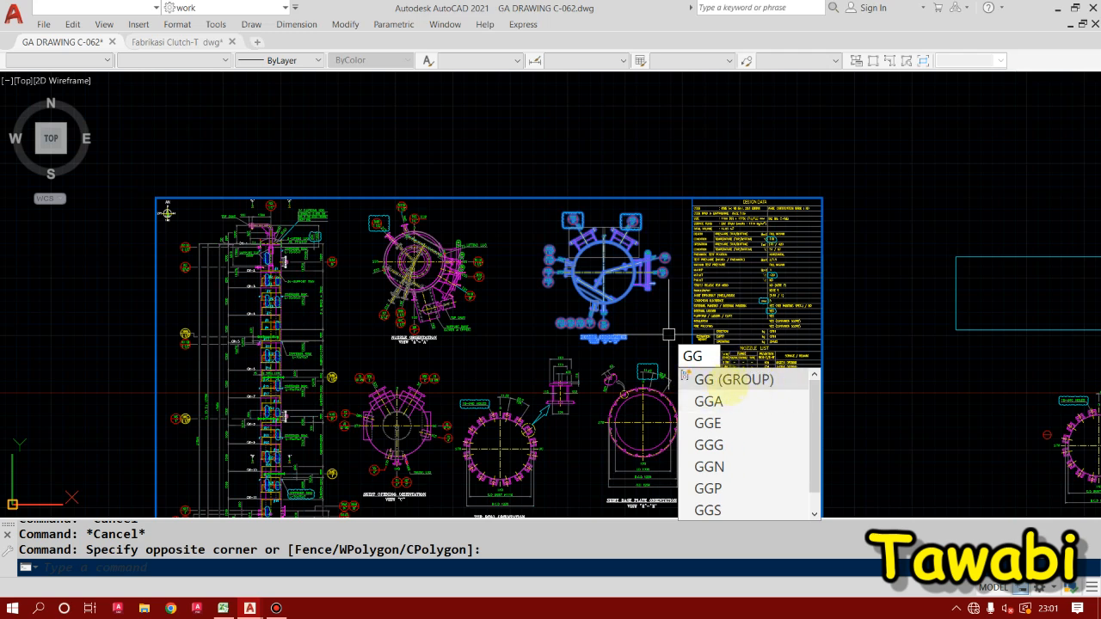
left_click(731, 380)
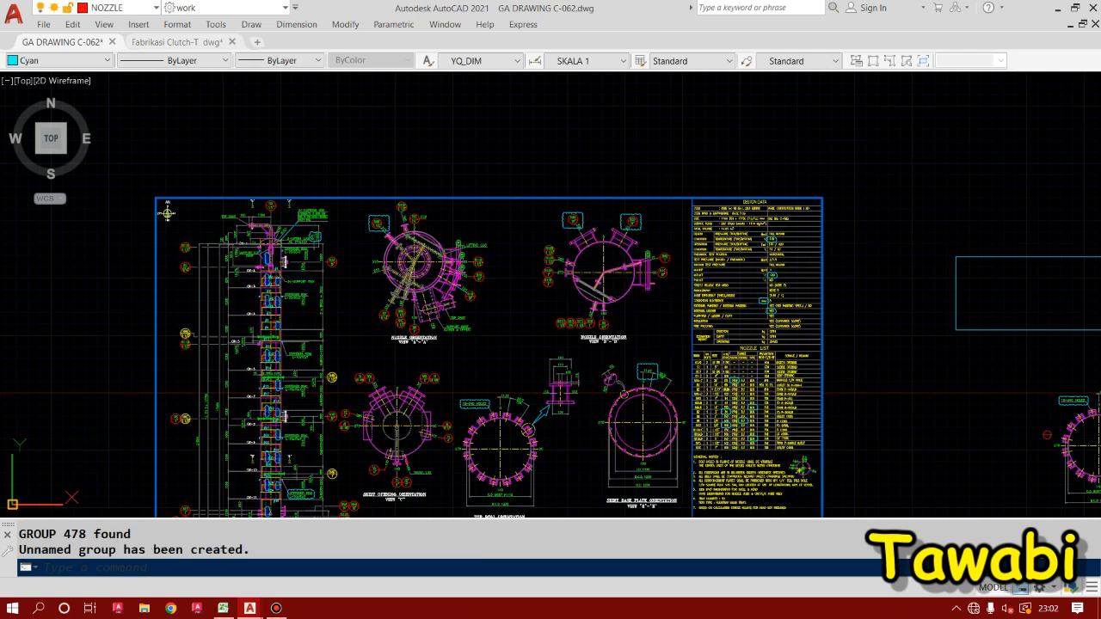
- Select the grouped View "B-B" and move it to the left, closer to View "A-A"
left_click(631, 329)
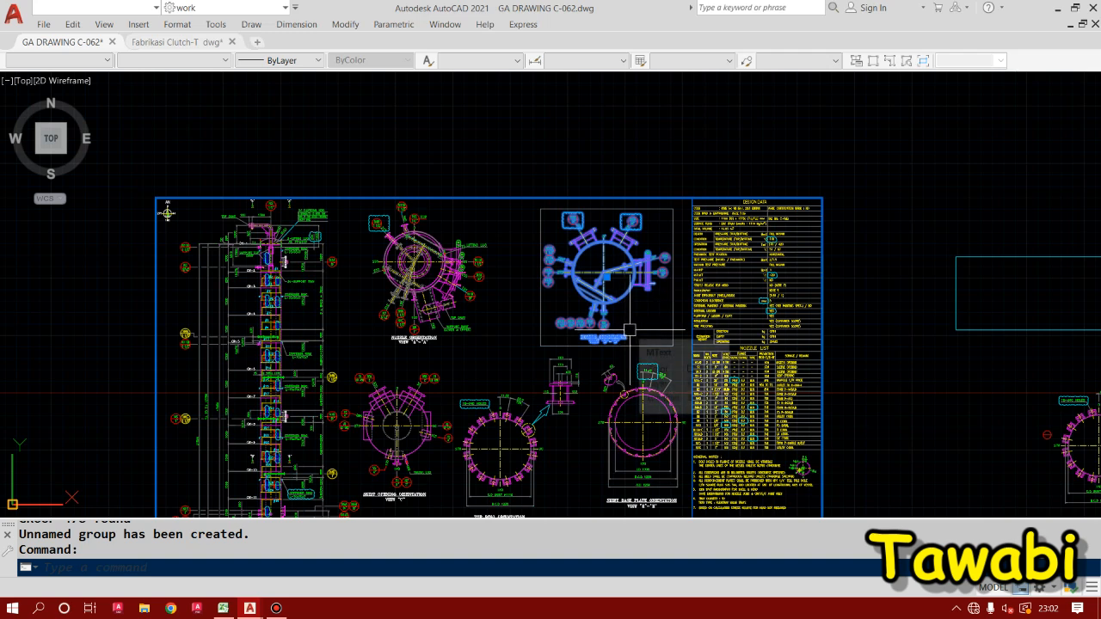
type("m")
key("Return")
left_click(610, 277)
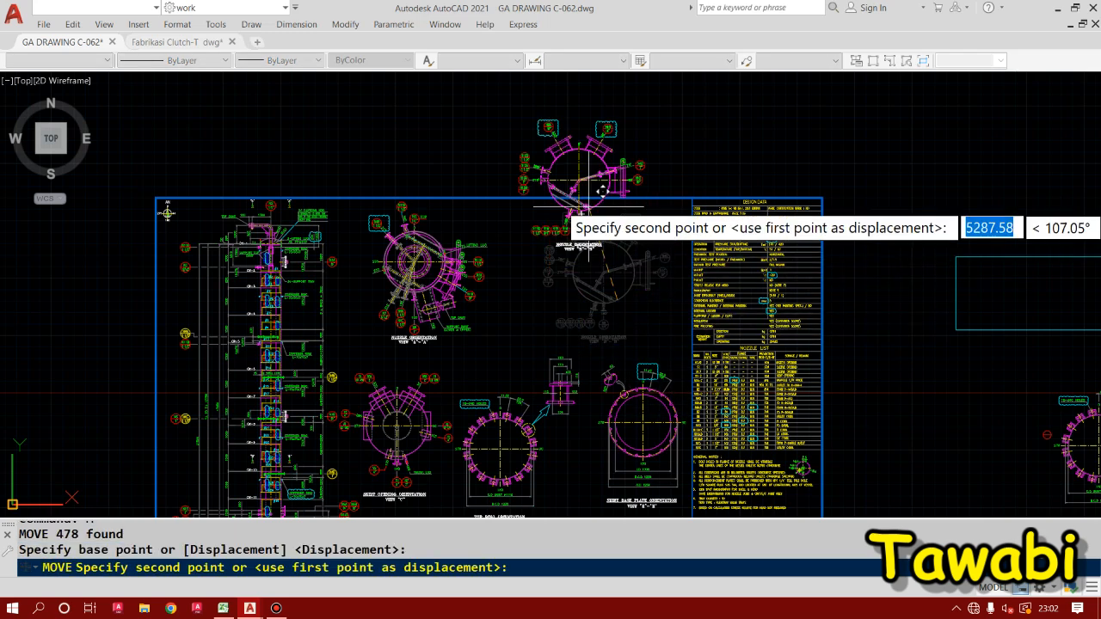
scroll(599, 272, "up", 3)
scroll(688, 274, "down", 3)
left_click(647, 304)
- Window-select the View "B-B" group and move it to the right, toward the design data table
left_click(568, 208)
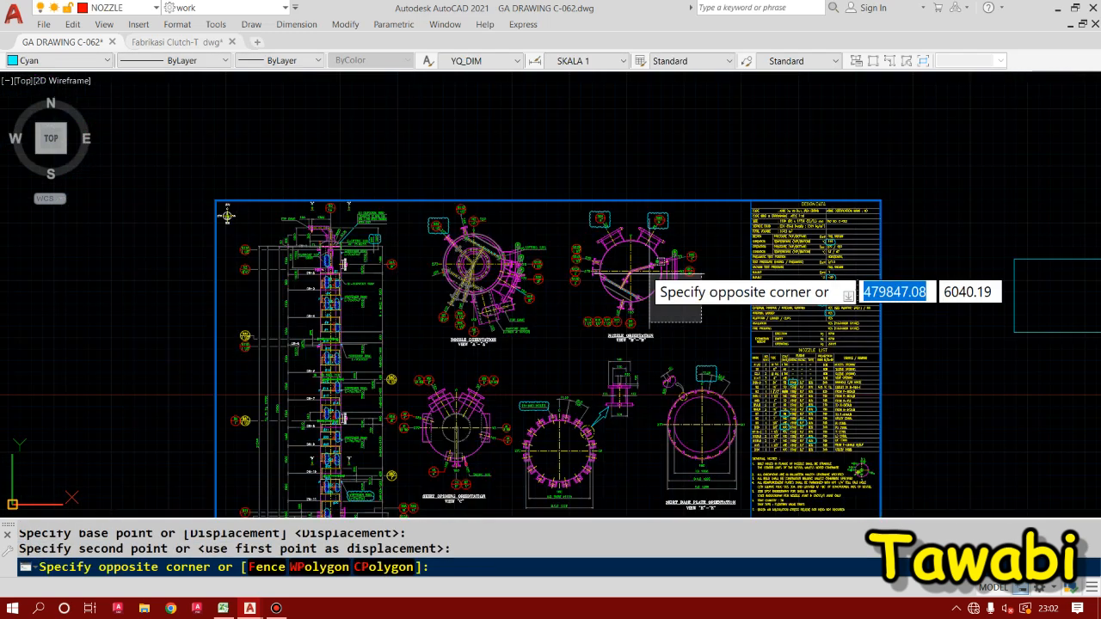
left_click(704, 346)
type("m")
key("Return")
left_click(671, 328)
left_click(701, 324)
- Move the View "B-B" group slightly to the left so it sits clear of the design data table
left_click(594, 205)
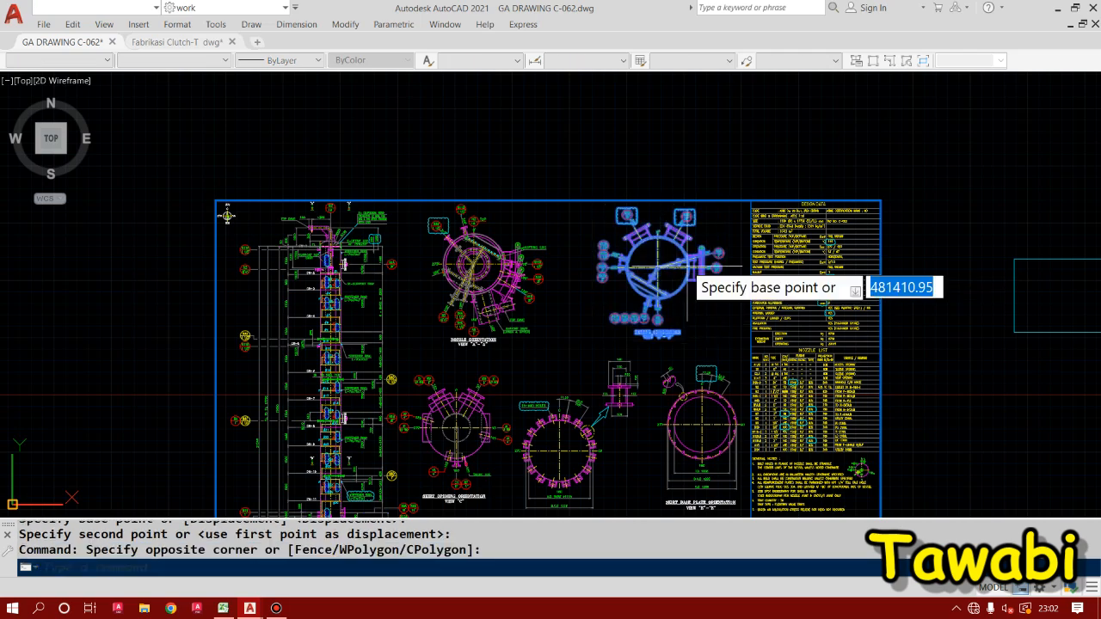
left_click(760, 379)
type("m")
key("Return")
left_click(595, 202)
scroll(585, 307, "down", 3)
scroll(637, 342, "up", 5)
scroll(624, 211, "down", 5)
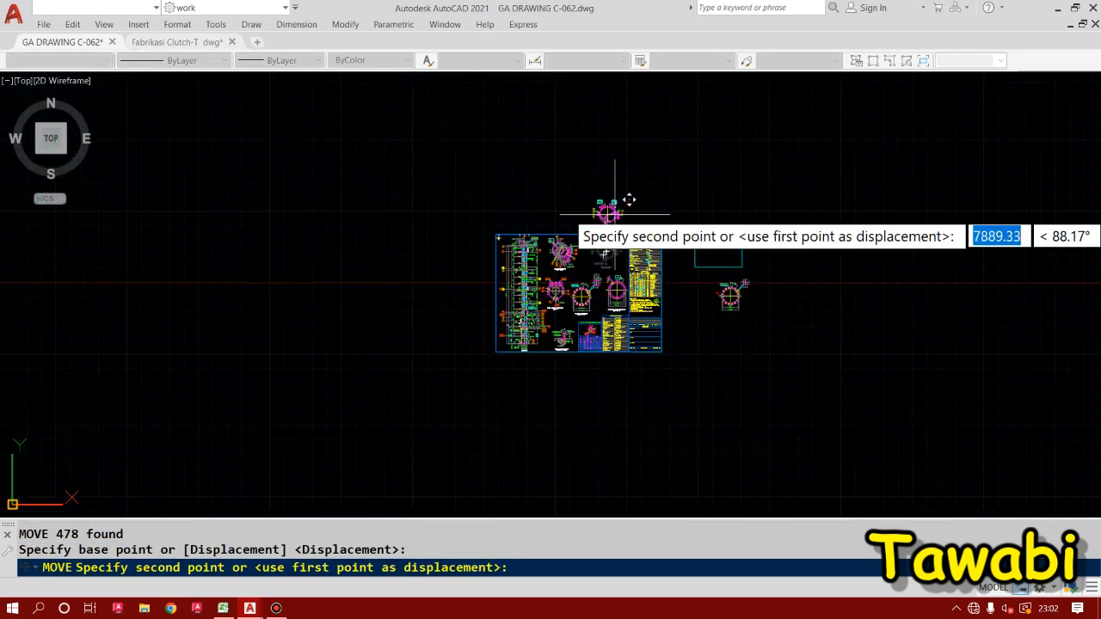
scroll(634, 241, "up", 5)
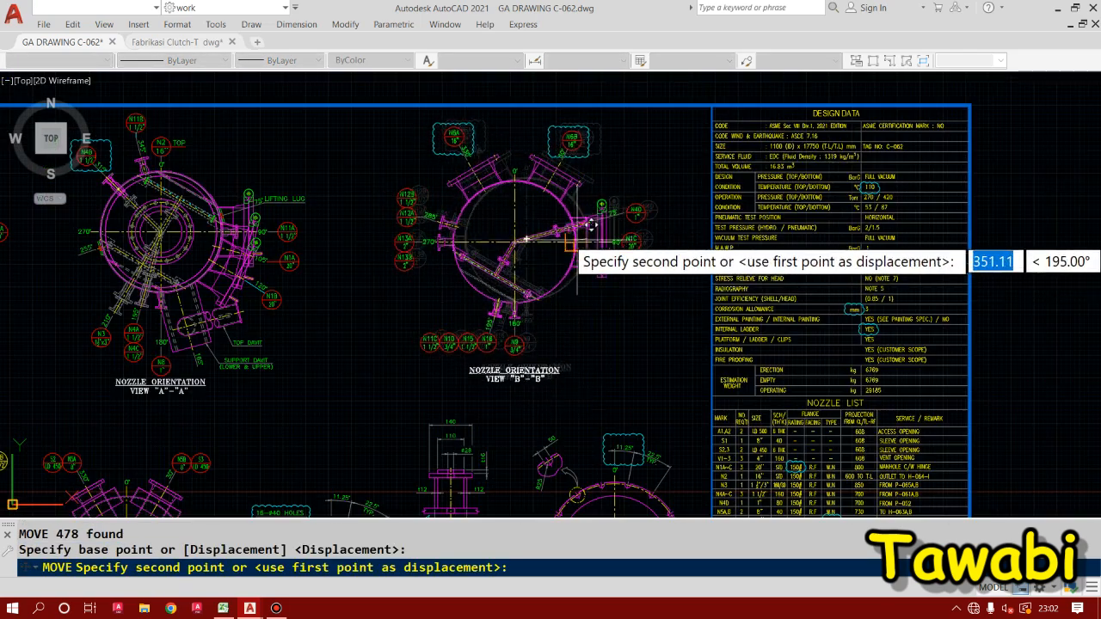
left_click(559, 239)
key("Escape")
key("Escape")
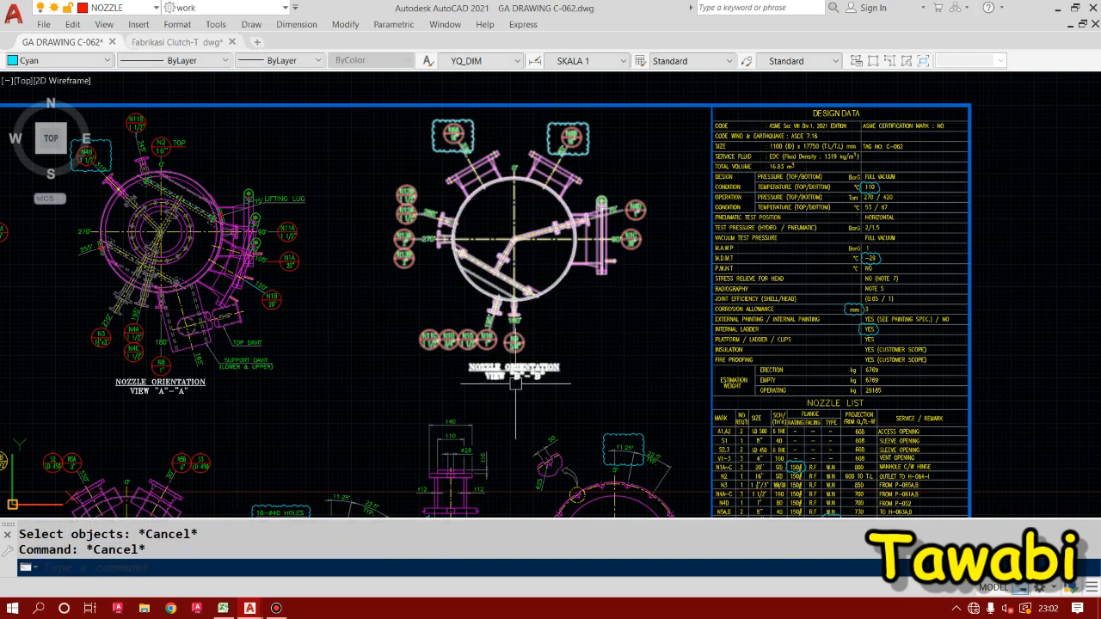
scroll(499, 404, "down", 4)
scroll(523, 305, "up", 2)
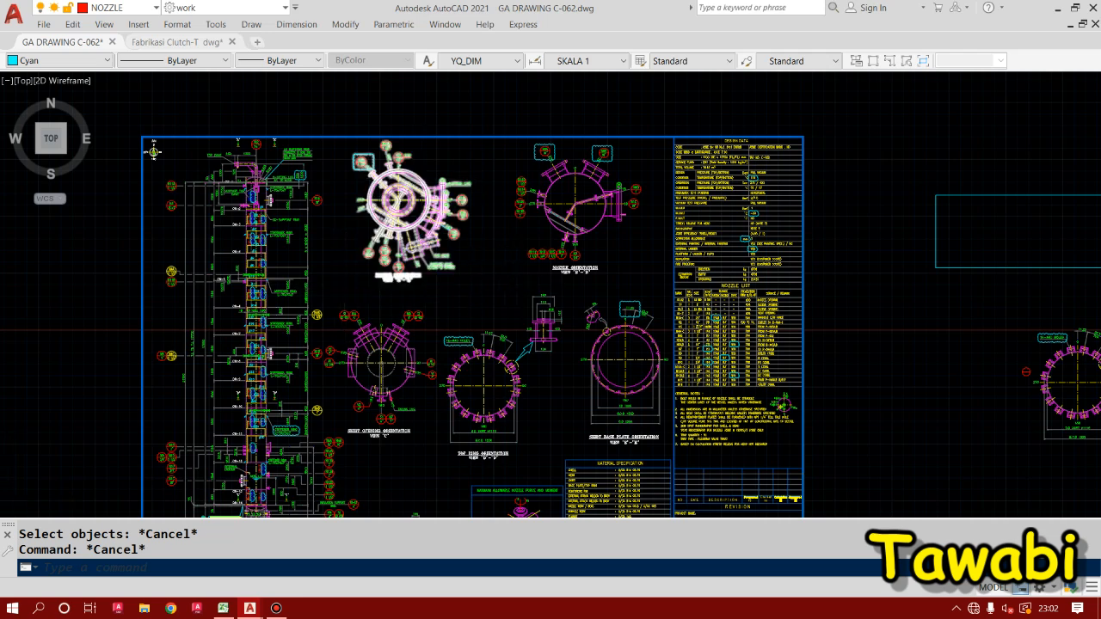
scroll(409, 193, "up", 3)
scroll(470, 274, "down", 3)
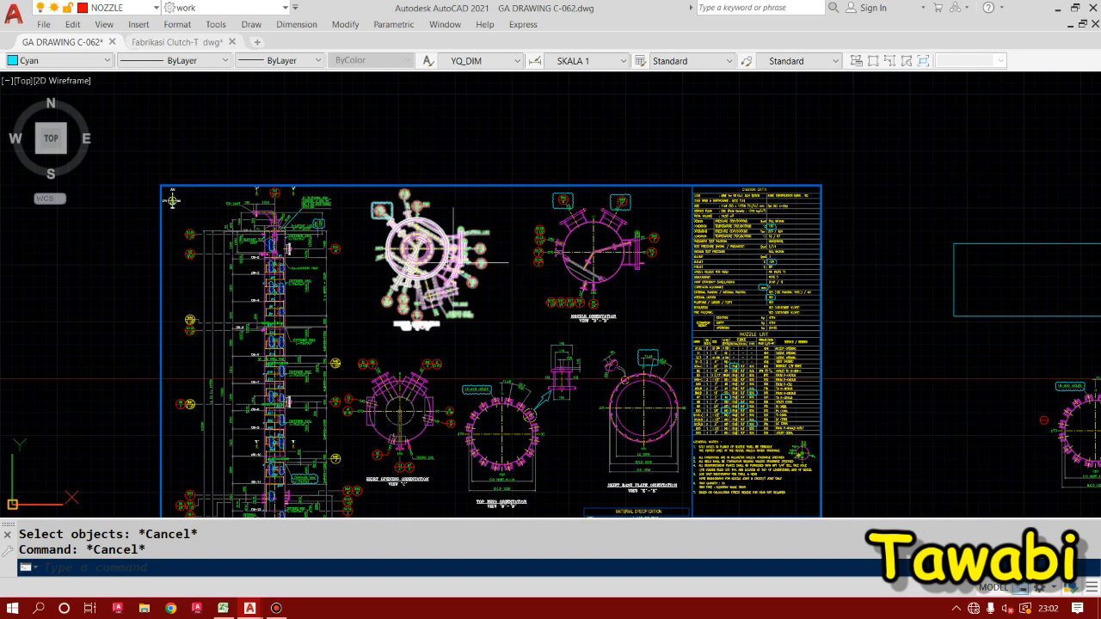
- Select the "3. TCOUNT" entry in the Excel tools list, and switch to the Fabrikasi Clutch-T drawing in AutoCAD
left_click(222, 608)
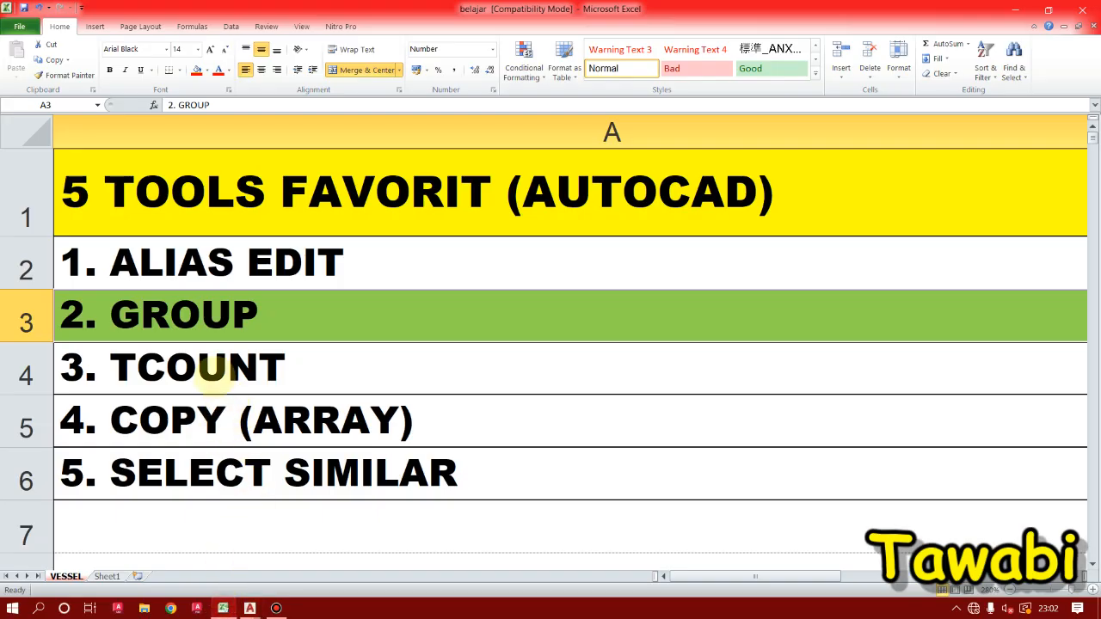
left_click(211, 384)
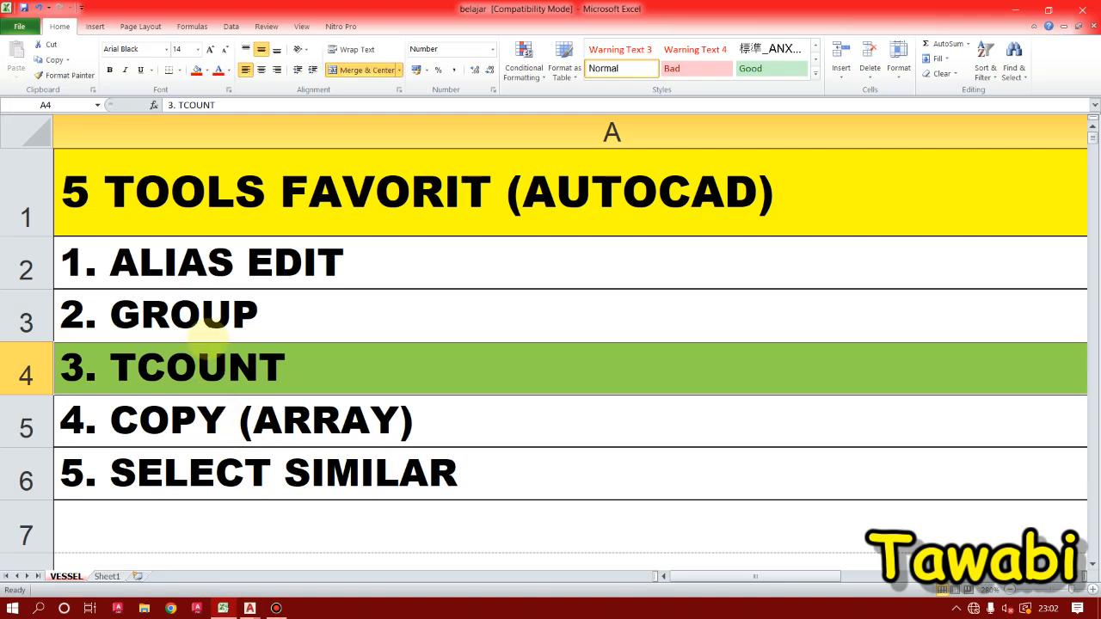
left_click(250, 608)
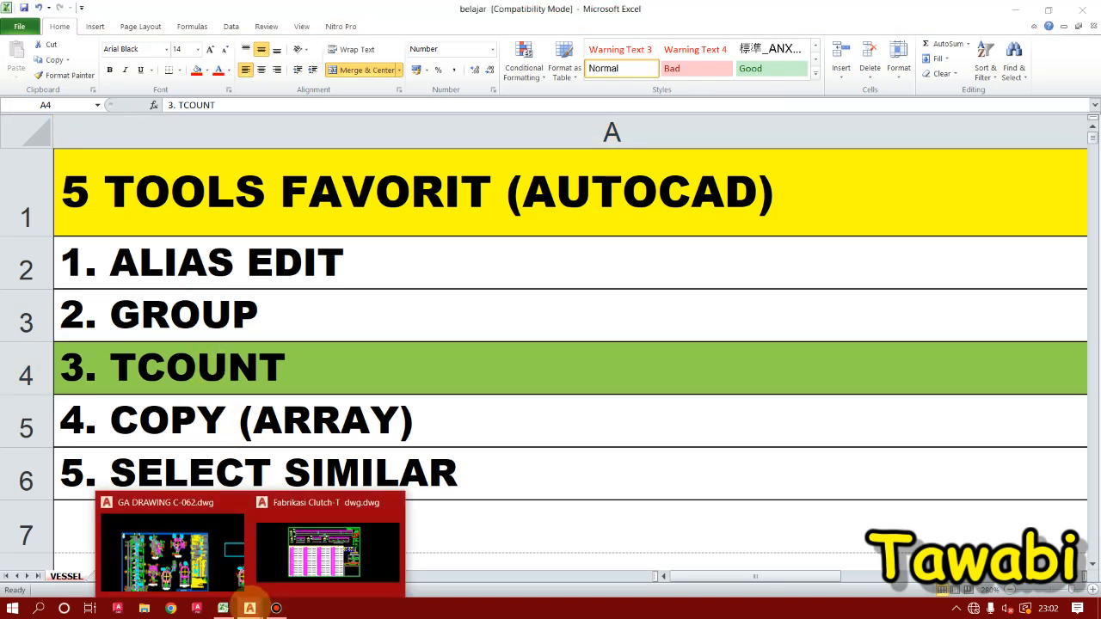
left_click(331, 550)
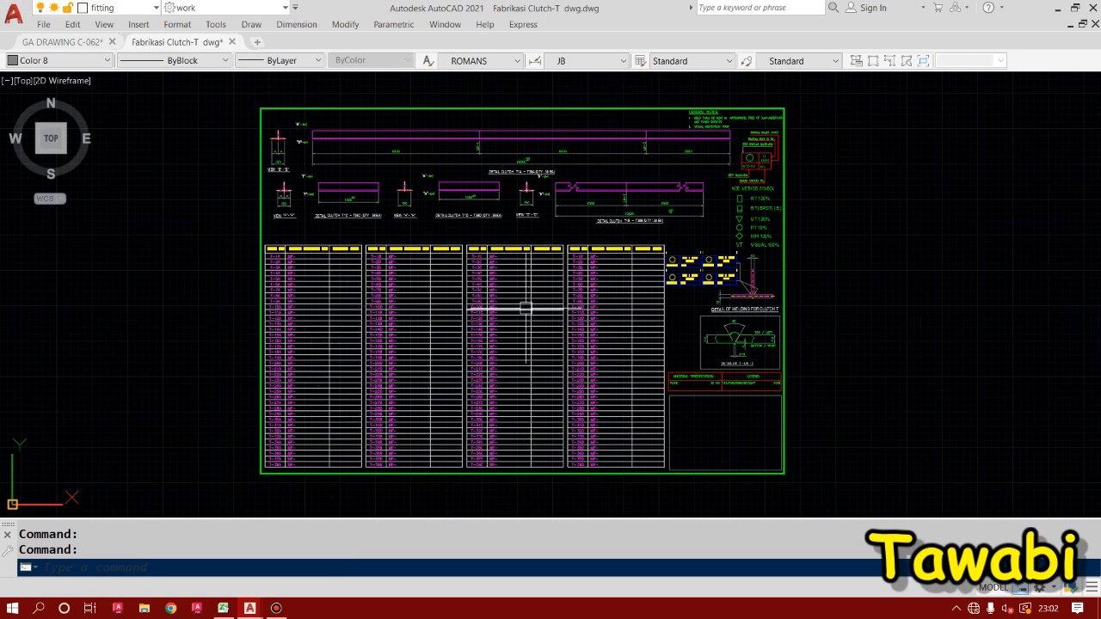
- Erase the joint numbers T-1A to T-38A from the first table's Joint No. column
scroll(275, 298, "up", 10)
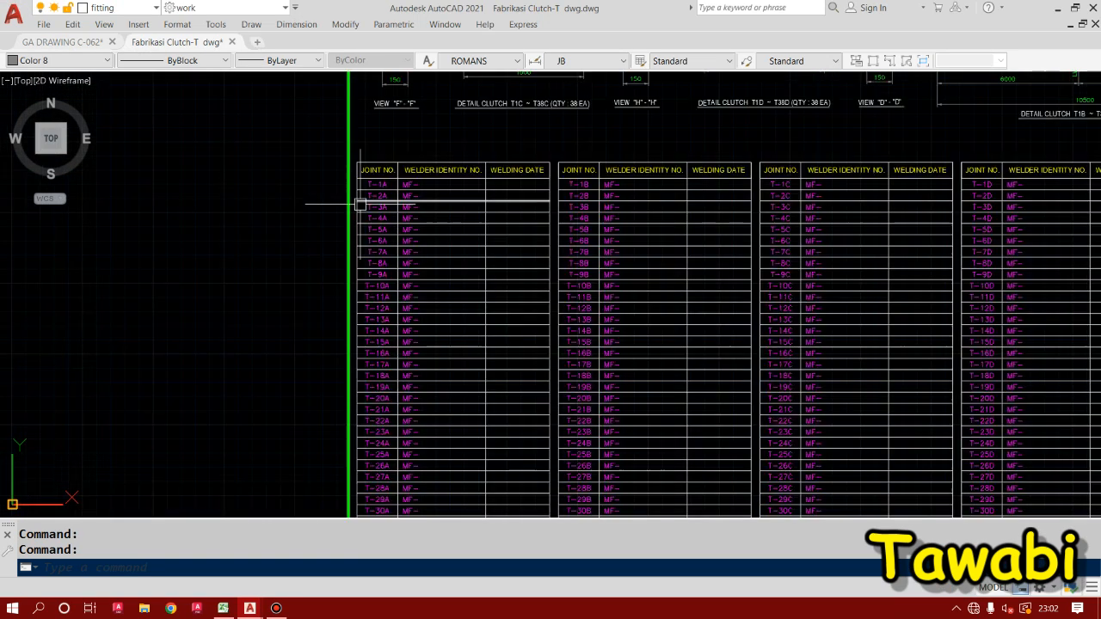
left_click(360, 156)
scroll(370, 163, "down", 8)
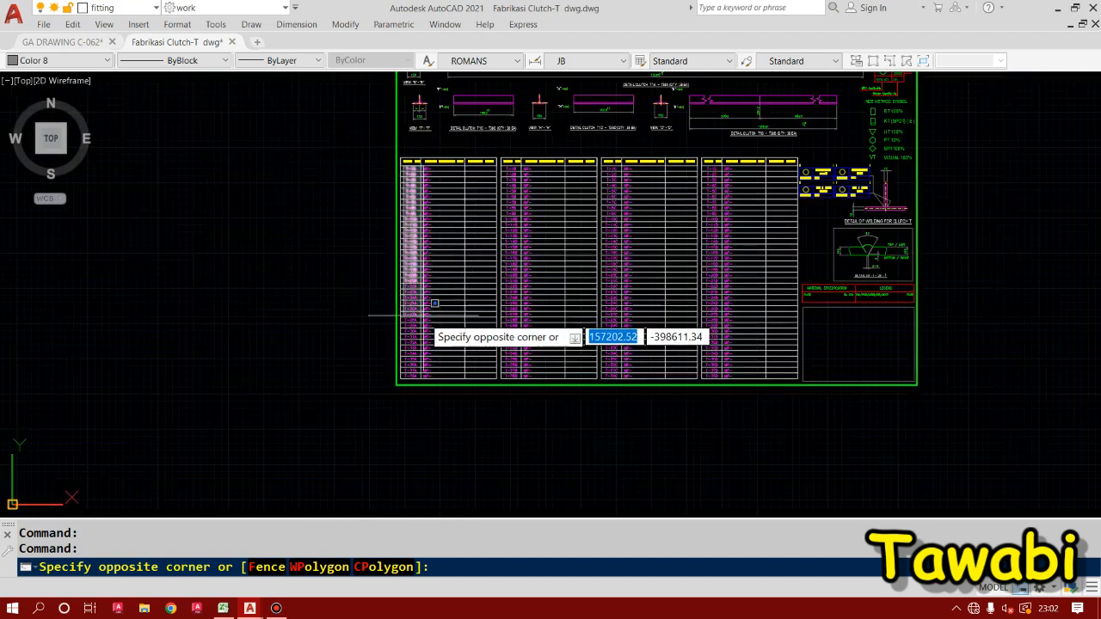
left_click(421, 398)
type("e")
key("Return")
- Copy the first row's "MF-" text horizontally from Welder Identity No. into the empty Joint No. cell
scroll(412, 167, "up", 10)
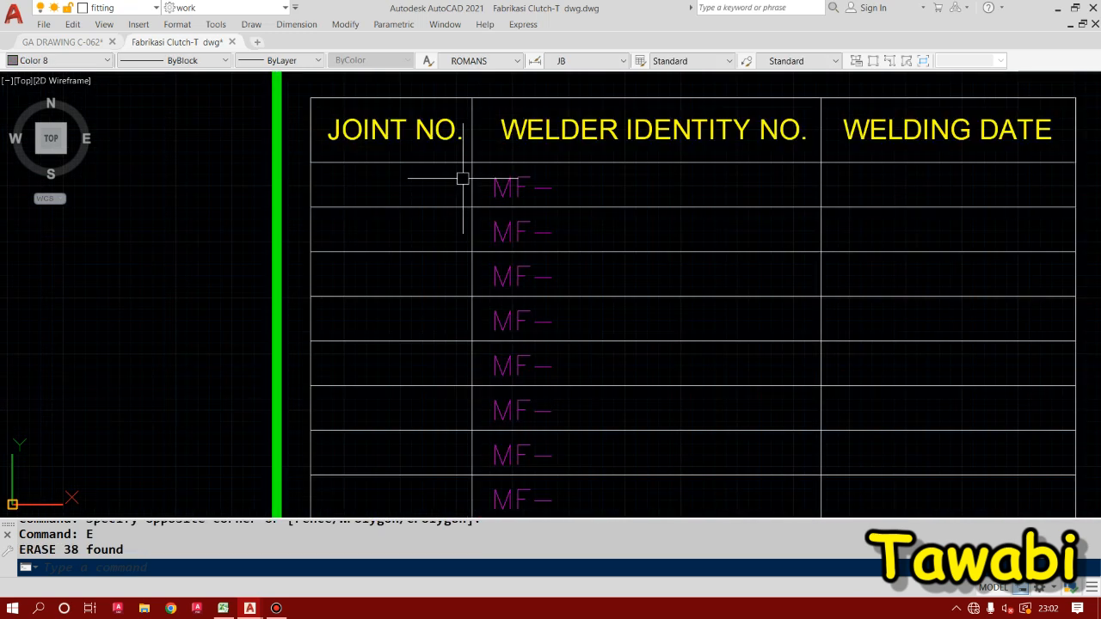
type("co")
key("Return")
left_click(490, 196)
scroll(488, 186, "up", 3)
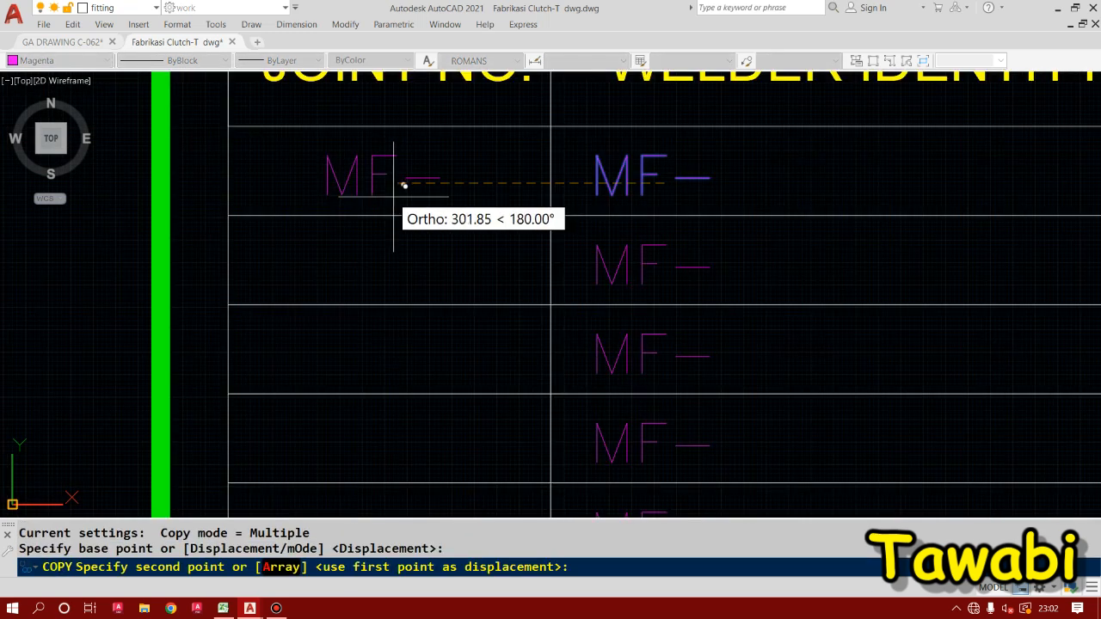
left_click(379, 179)
key("Escape")
key("Escape")
key("Escape")
- Copy the Joint No. "MF-" text down the column as an array of 50 items, spaced one table row apart
left_click(364, 175)
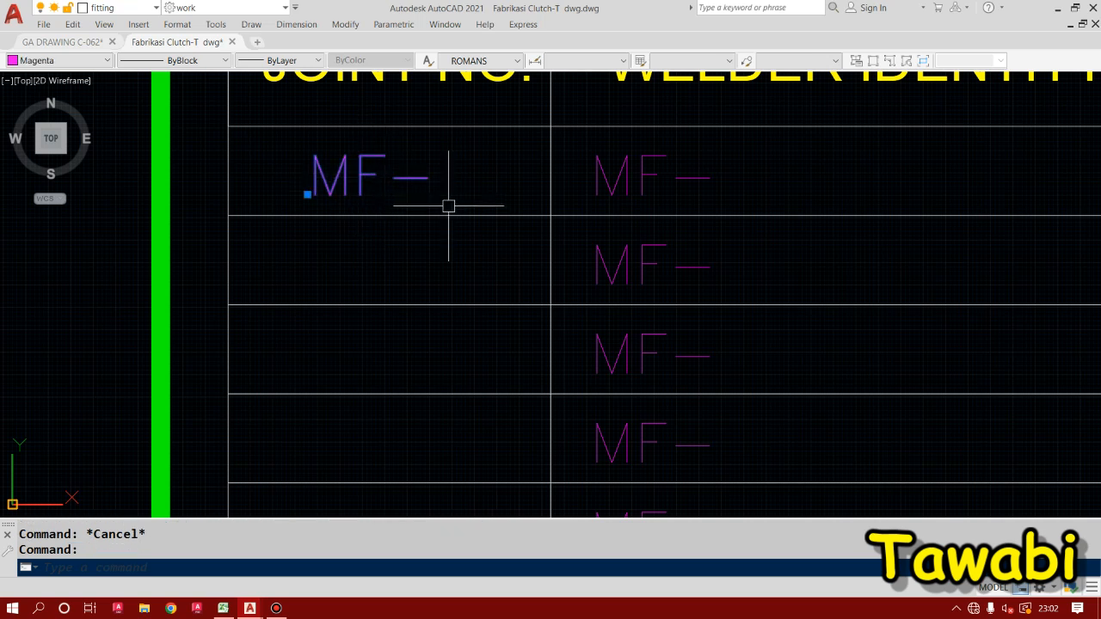
scroll(401, 195, "down", 3)
middle_click_drag(424, 209, 393, 209)
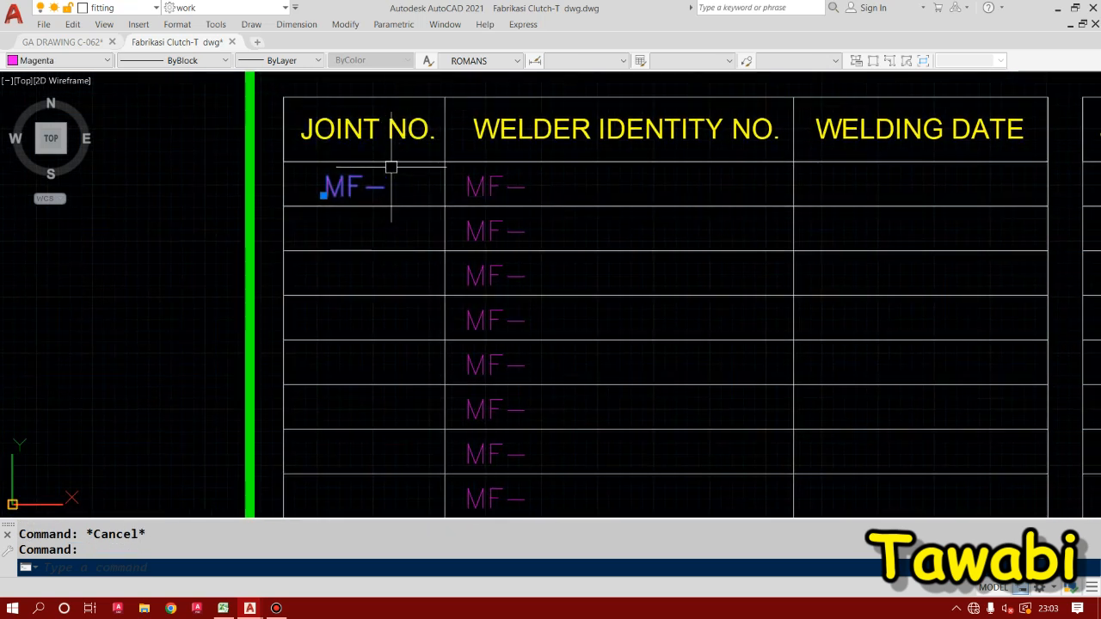
type("co")
key("Return")
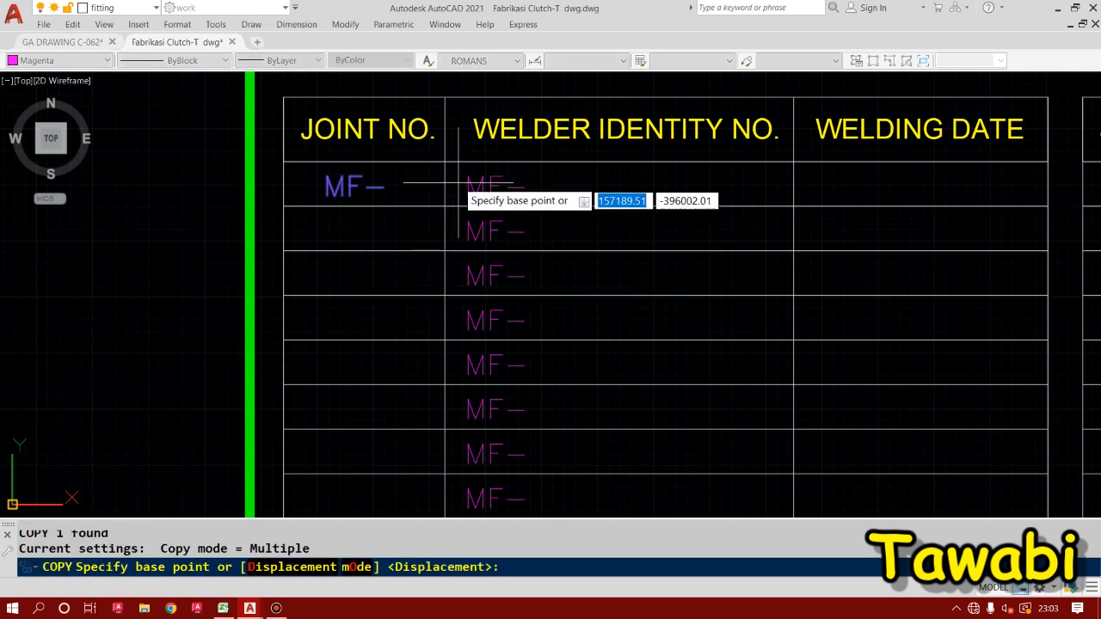
left_click(443, 162)
type("a")
key("Return")
type("50")
key("Return")
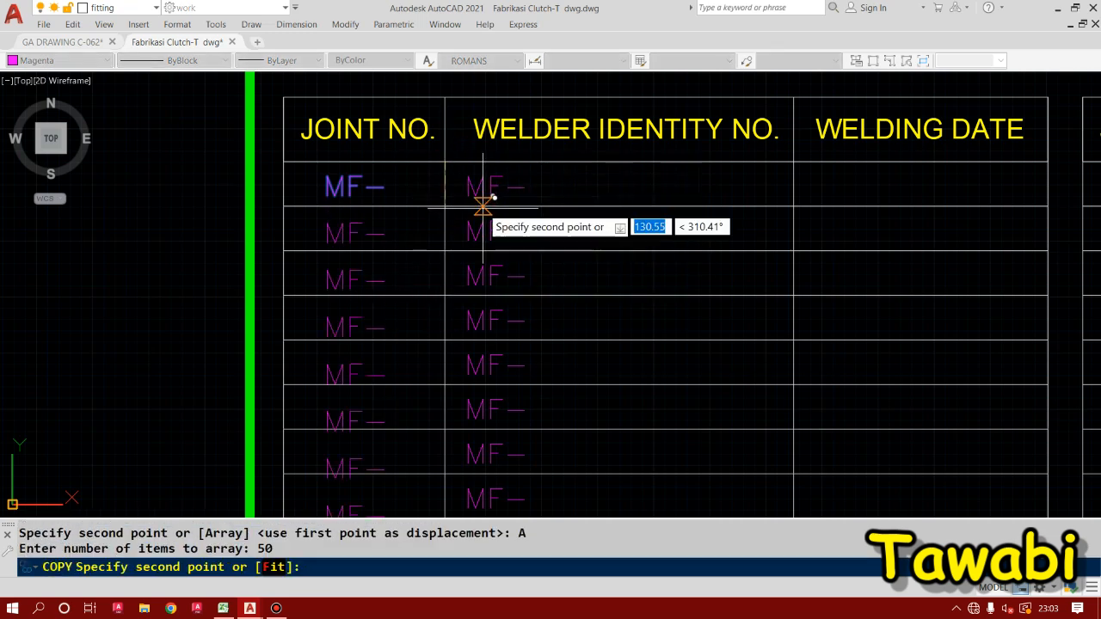
left_click(452, 204)
scroll(453, 204, "down", 5)
scroll(482, 490, "up", 6)
middle_click_drag(482, 498, 462, 454)
key("Return")
- Erase the surplus "MF-" text below the last row of the Joint No. column
left_click(455, 386)
left_click(290, 192)
type("e")
key("Return")
- Run TCOUNT and window-select all the "MF-" texts in the first table's Joint No. column
scroll(344, 172, "down", 2)
mouse_move(412, 258)
middle_mouse_down()
mouse_move(393, 312)
mouse_move(320, 306)
middle_mouse_up()
type("+")
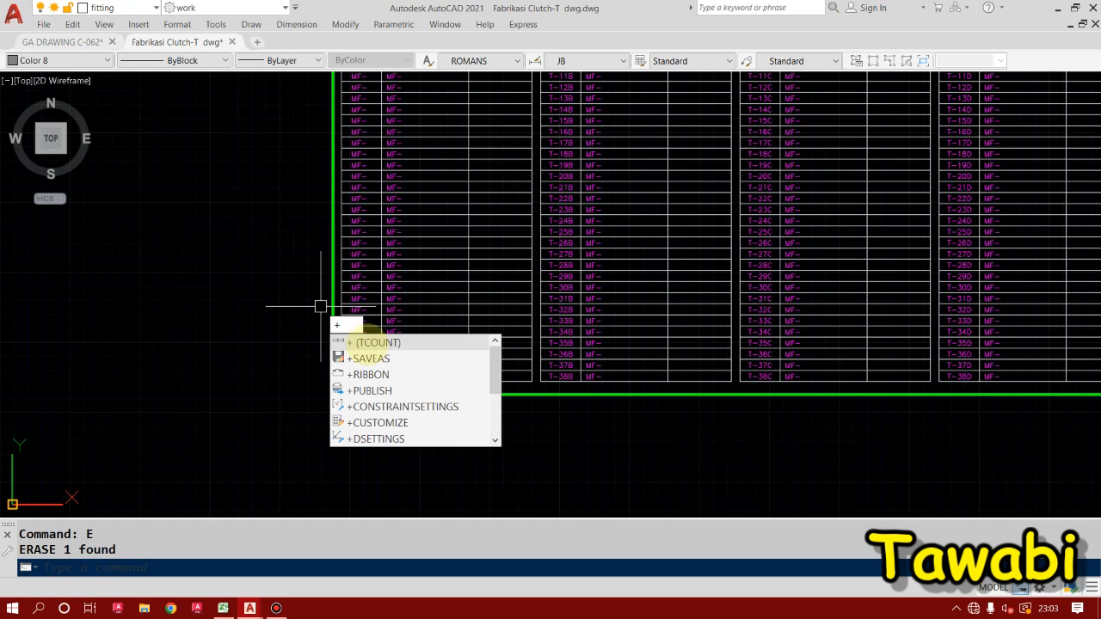
left_click(370, 342)
scroll(472, 386, "down", 3)
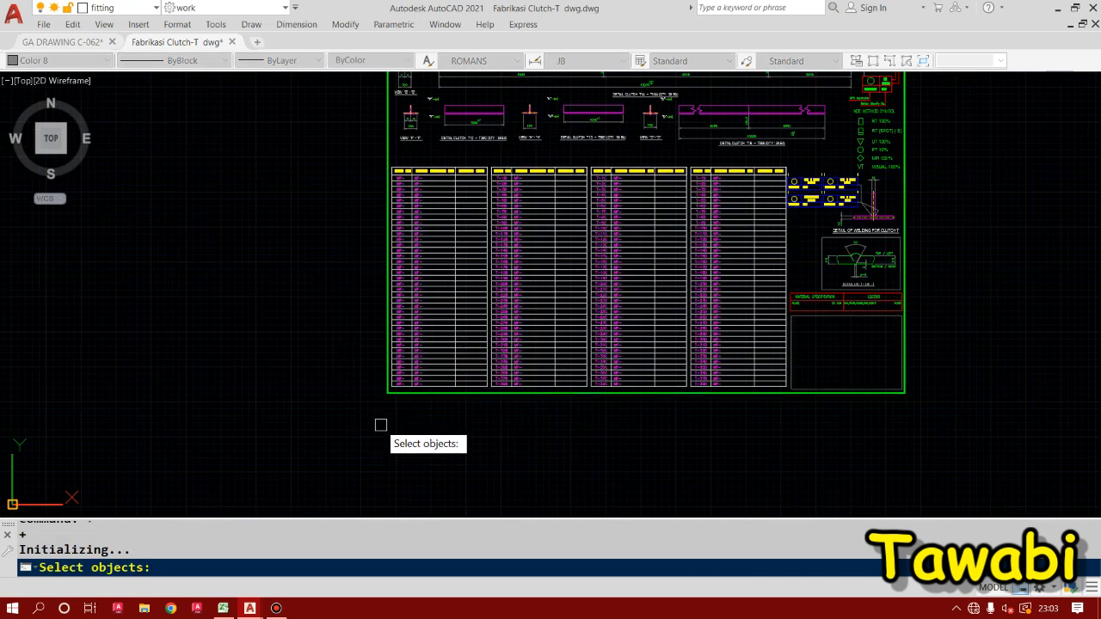
scroll(383, 176, "up", 8)
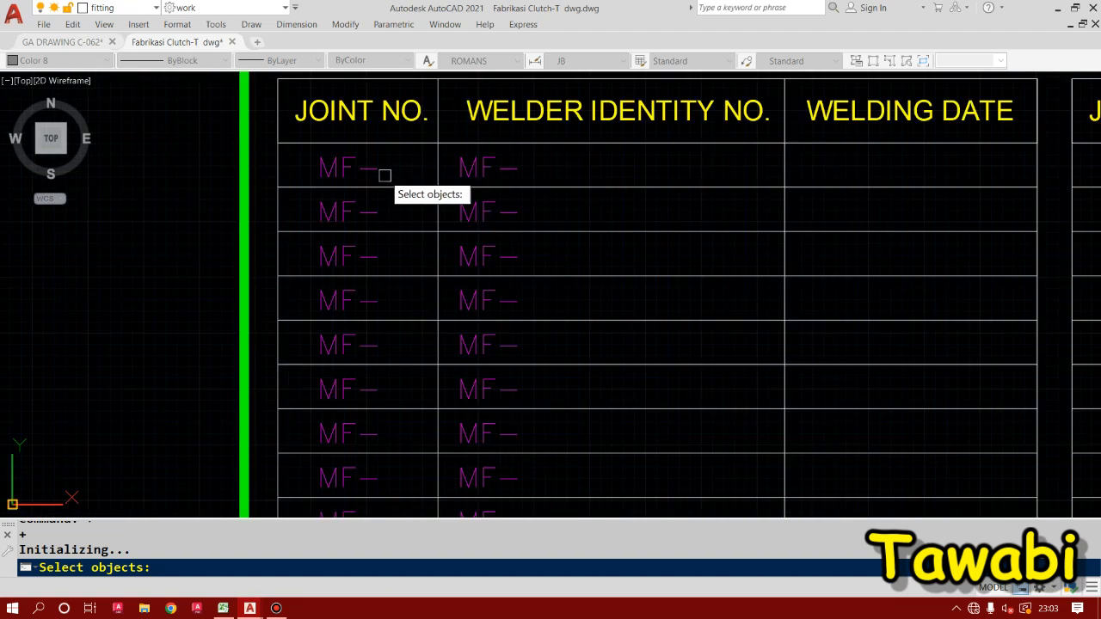
scroll(361, 168, "up", 2)
left_click(310, 141)
scroll(314, 172, "down", 9)
scroll(318, 378, "up", 2)
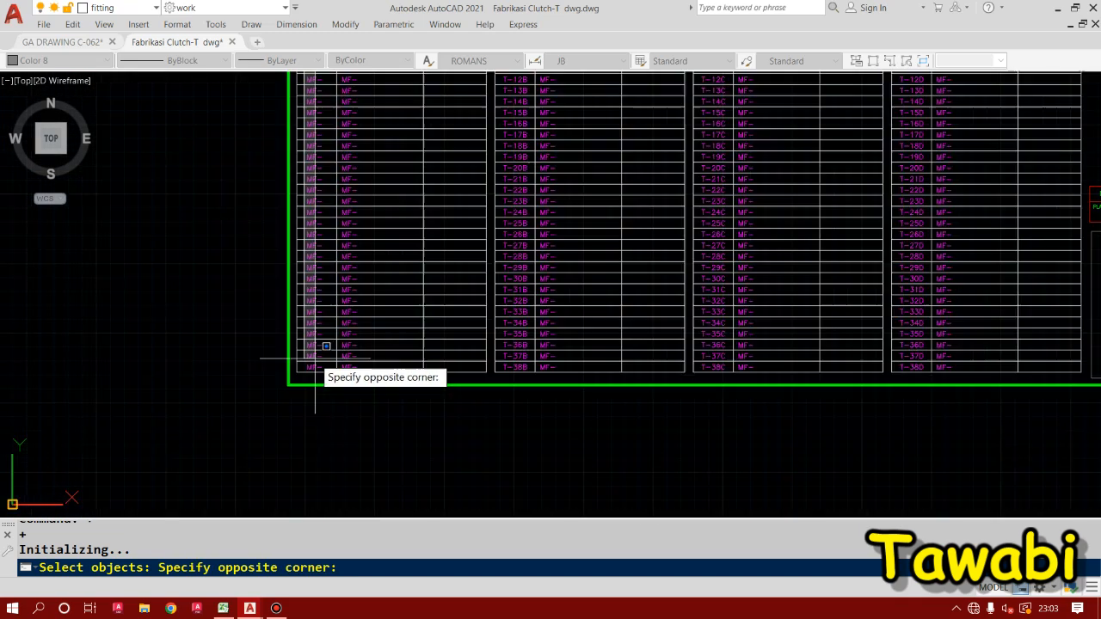
scroll(340, 434, "up", 2)
scroll(354, 439, "down", 2)
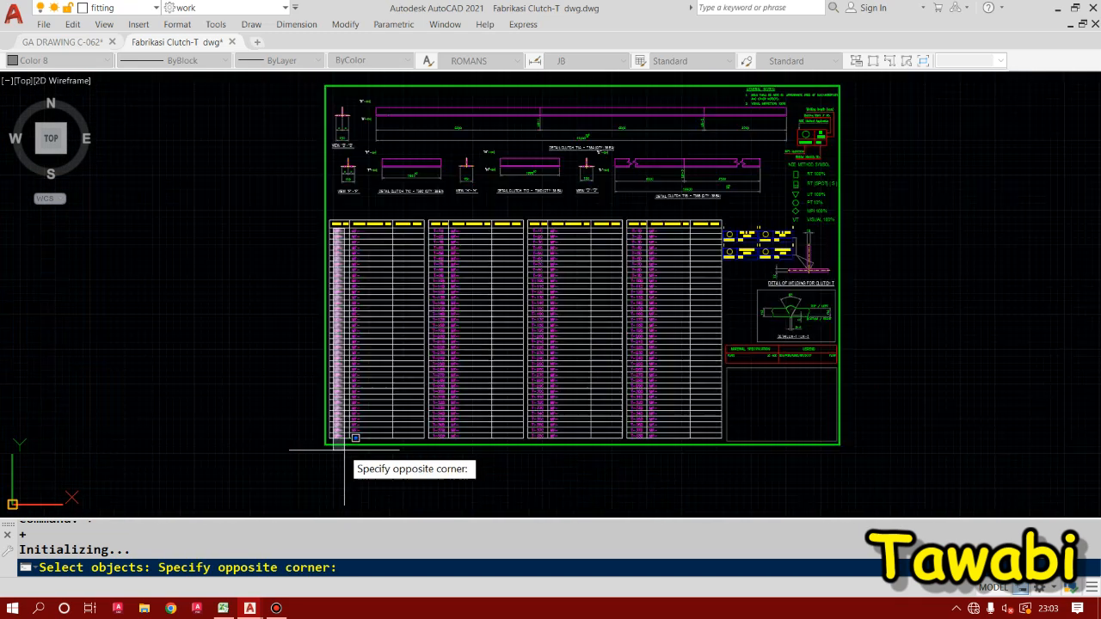
left_click(348, 458)
- Number the selected Joint No. texts sorted by Y, starting at 1 with increment 1, overwriting the existing text
right_click(348, 460)
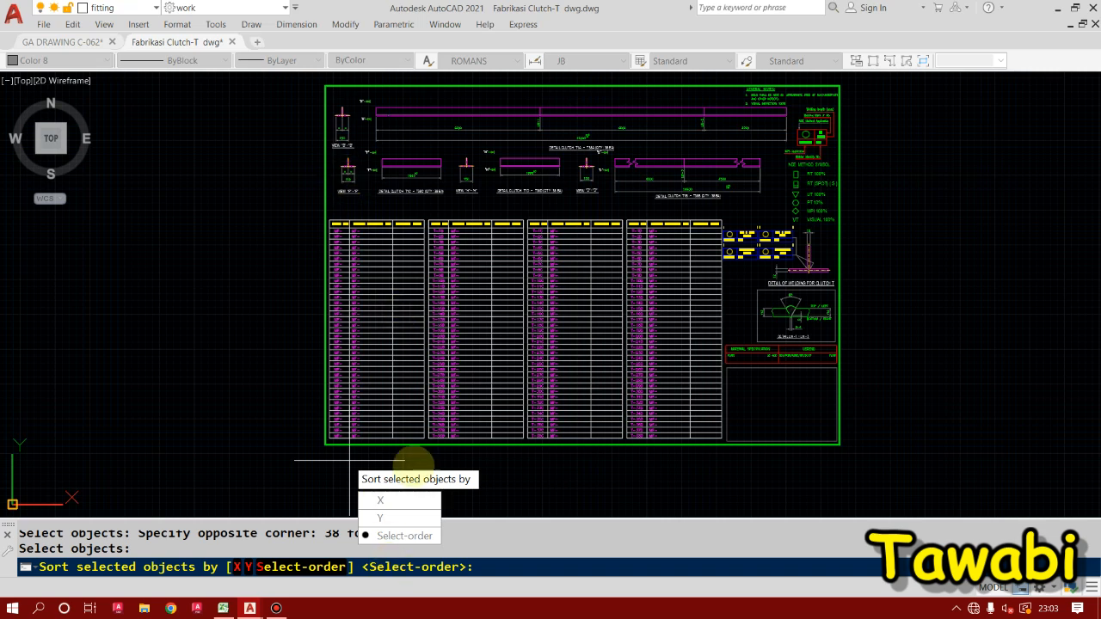
left_click(399, 516)
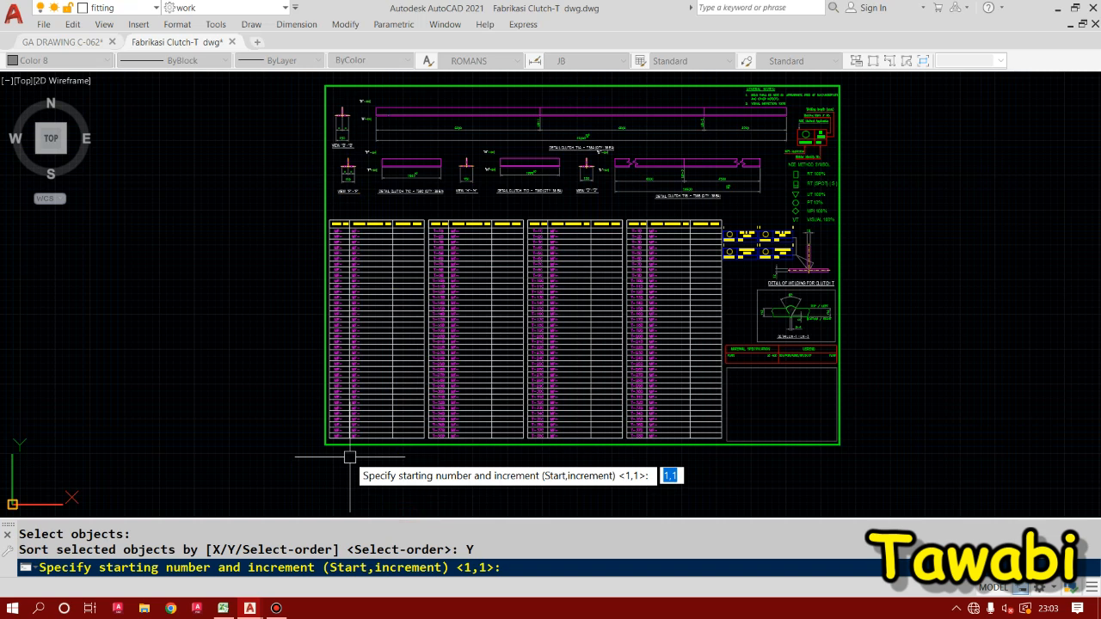
key("Return")
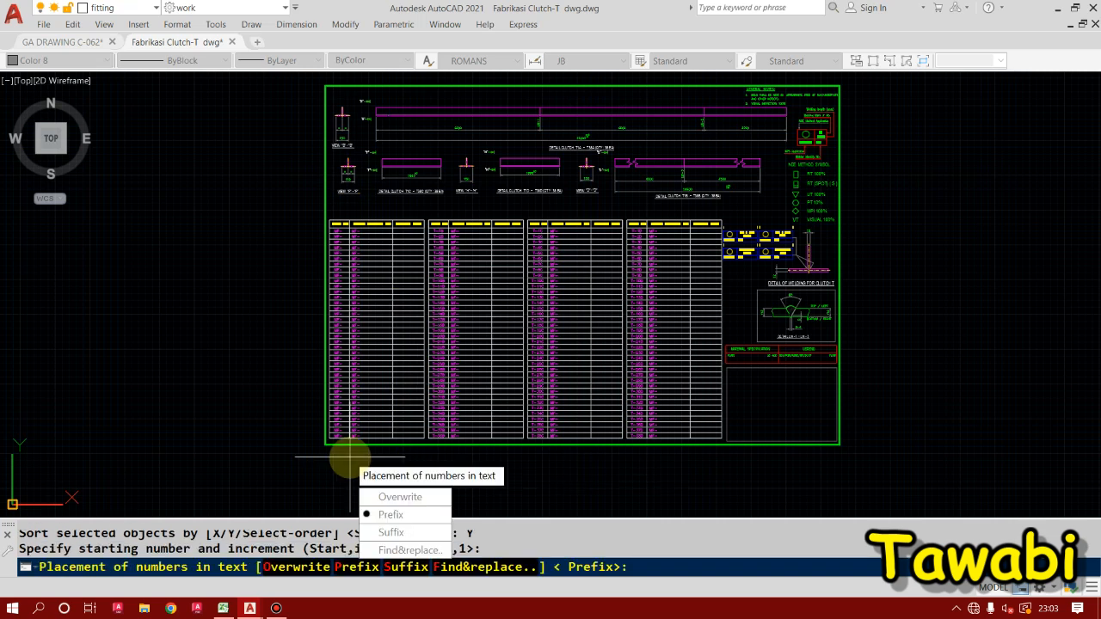
left_click(391, 496)
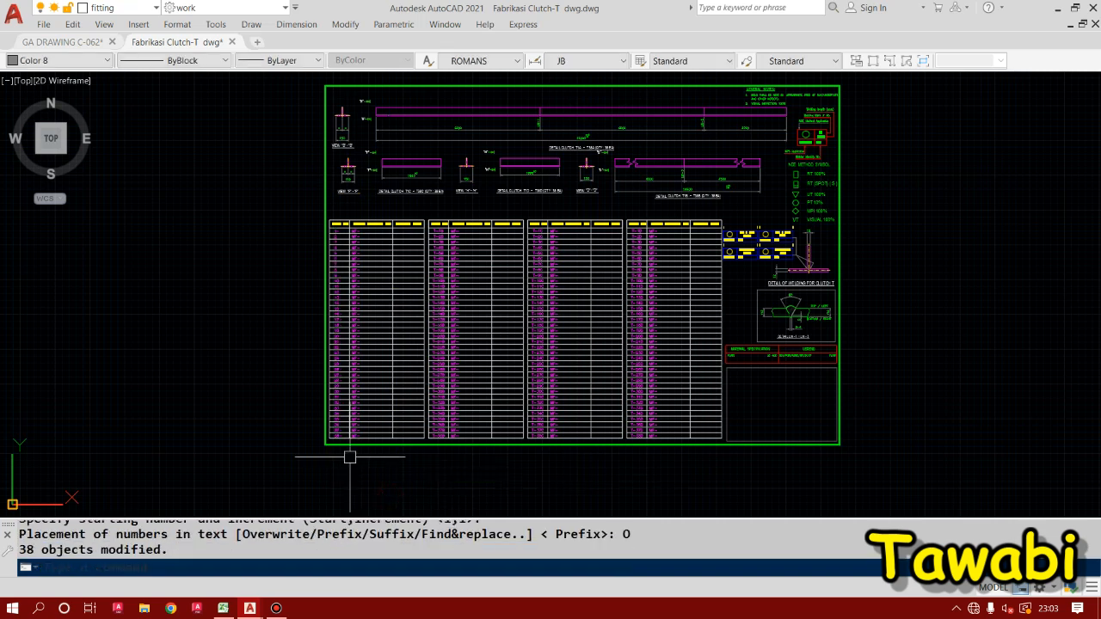
- Examine the numbering in the first table's Joint No. column from the first row to the last
scroll(334, 232, "up", 6)
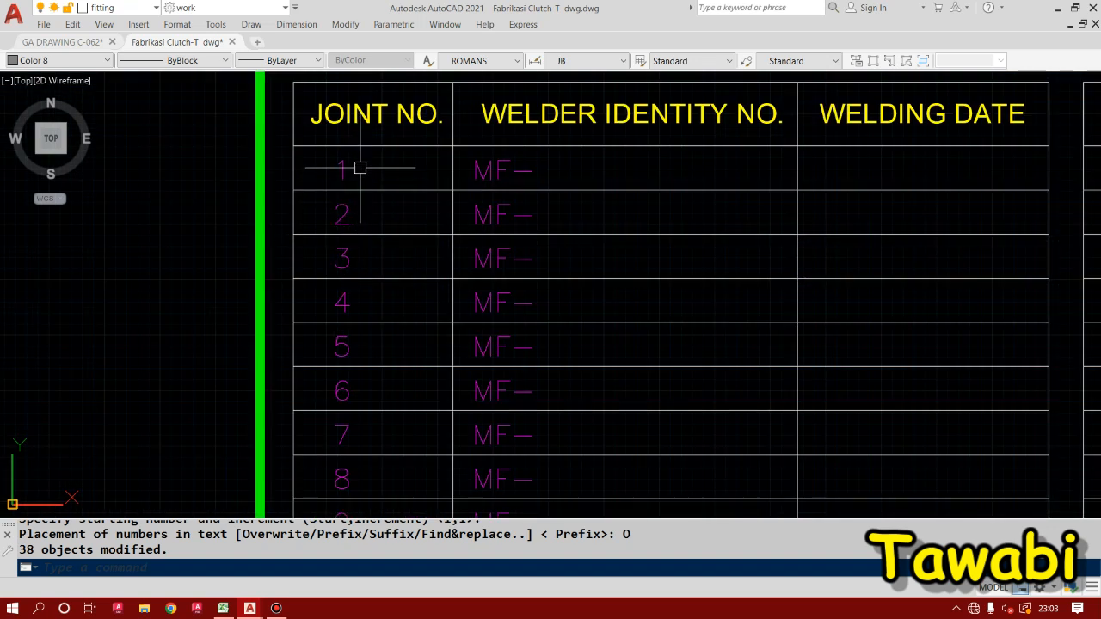
scroll(364, 162, "down", 3)
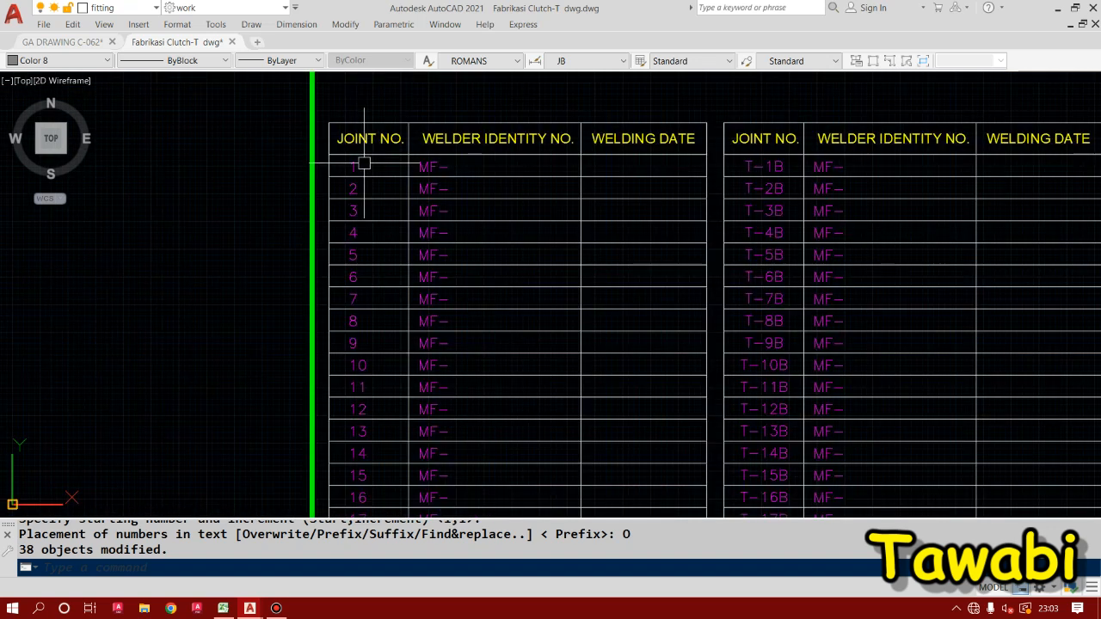
scroll(383, 256, "down", 4)
scroll(382, 442, "up", 3)
scroll(342, 329, "up", 5)
scroll(342, 369, "down", 8)
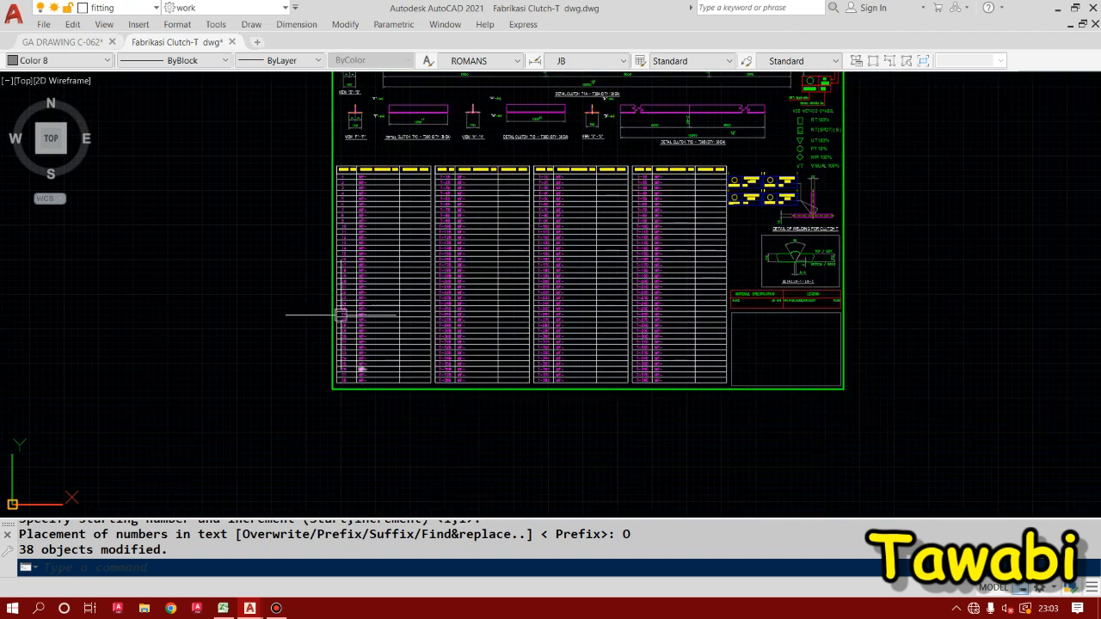
scroll(336, 220, "up", 5)
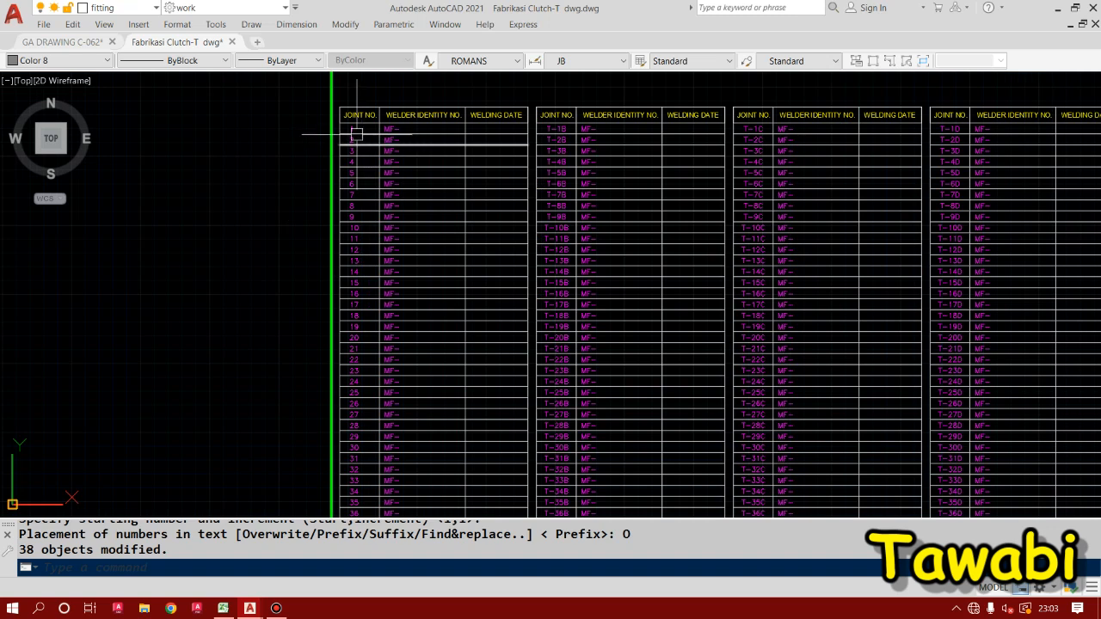
scroll(356, 135, "up", 5)
middle_click_drag(355, 140, 369, 197)
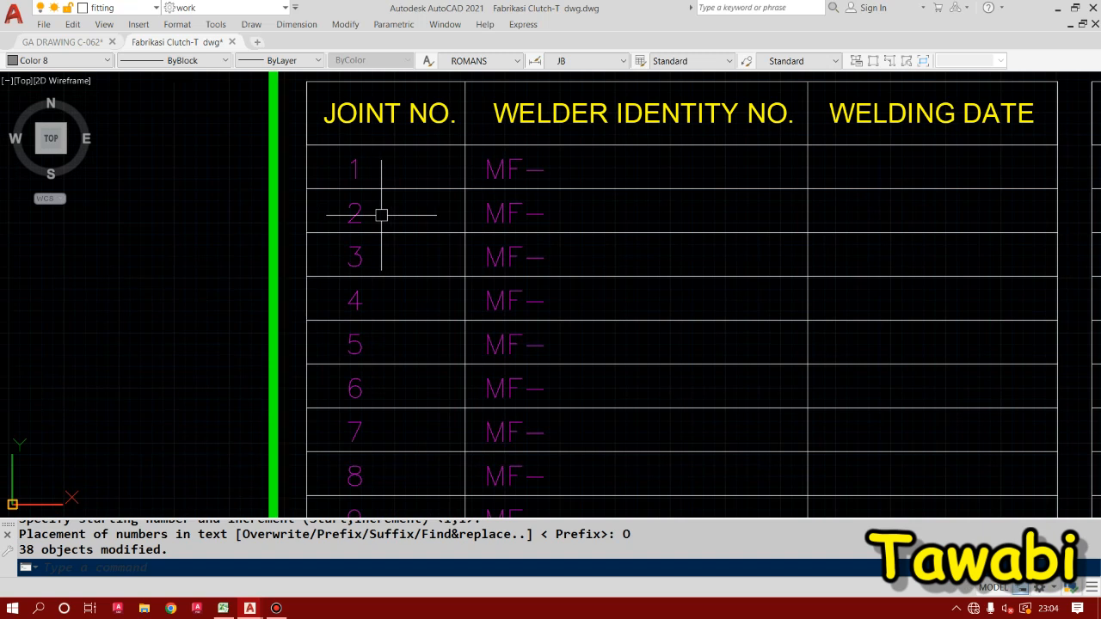
scroll(377, 246, "down", 3)
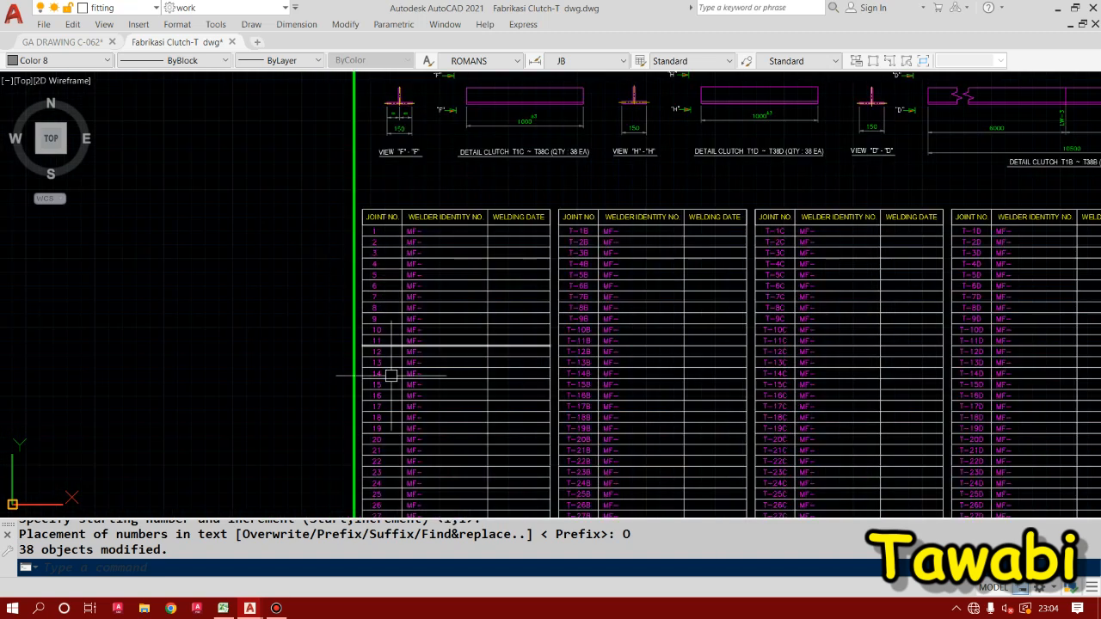
scroll(386, 364, "up", 3)
left_click(344, 332)
double_click(344, 333)
left_click(381, 364)
key("Escape")
key("Escape")
key("Escape")
middle_click_drag(344, 240, 351, 273)
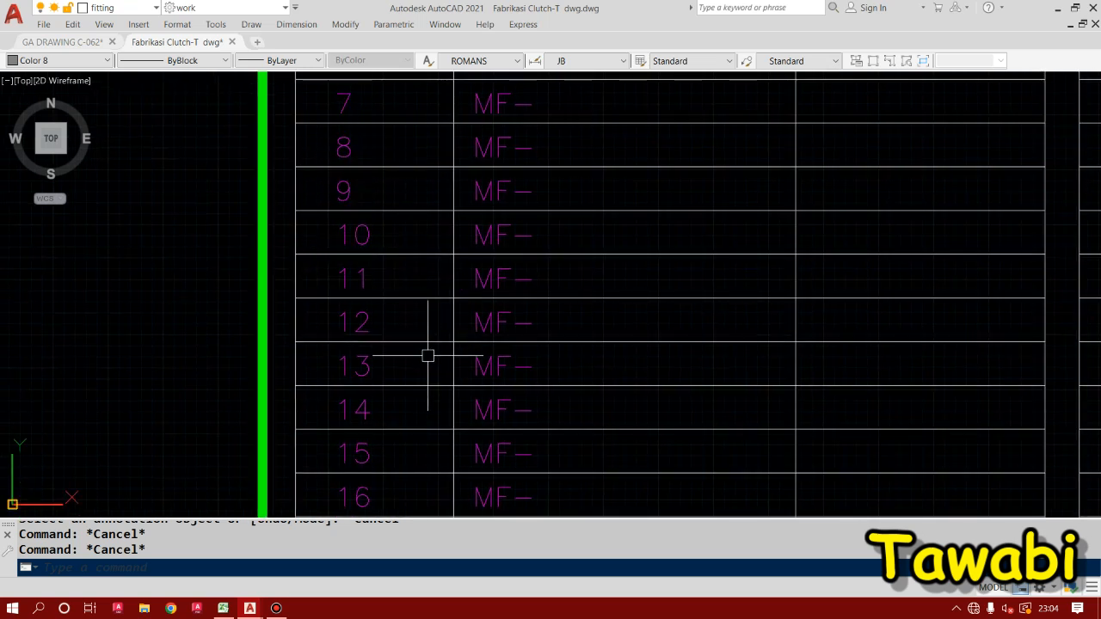
- Switch to the Excel list of favourite tools and select the "4. COPY (ARRAY)" entry
scroll(421, 357, "down", 4)
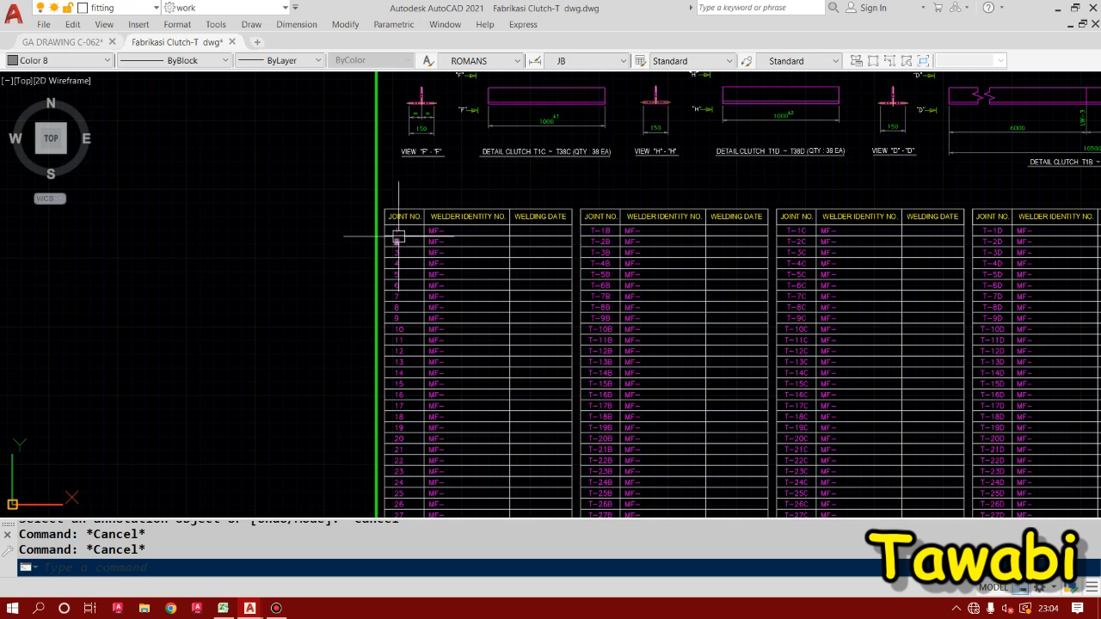
scroll(398, 236, "up", 6)
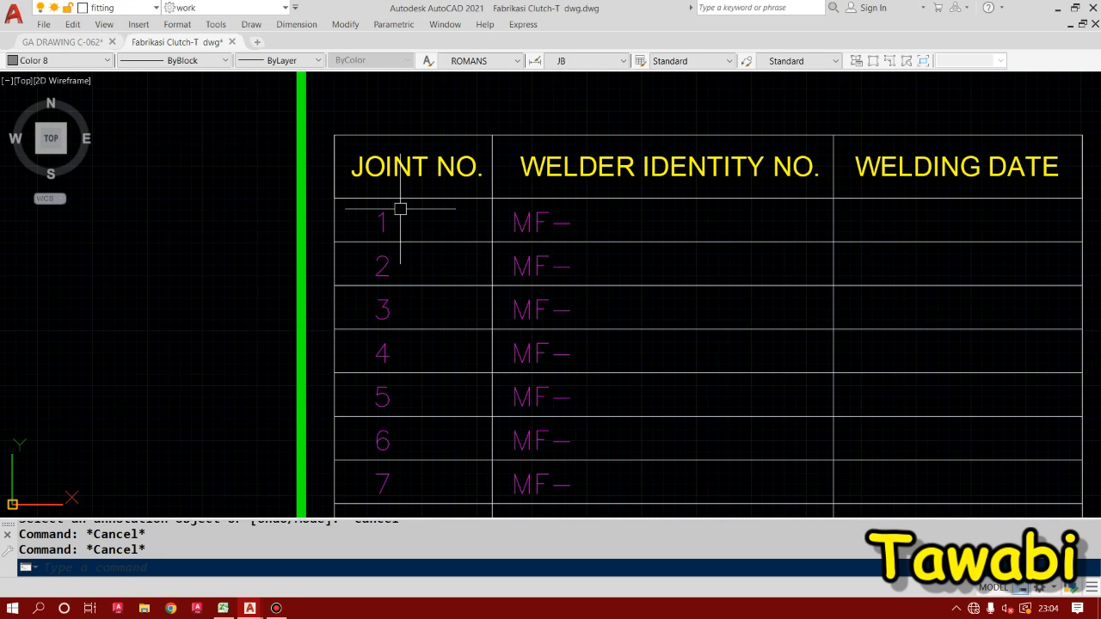
scroll(399, 213, "down", 8)
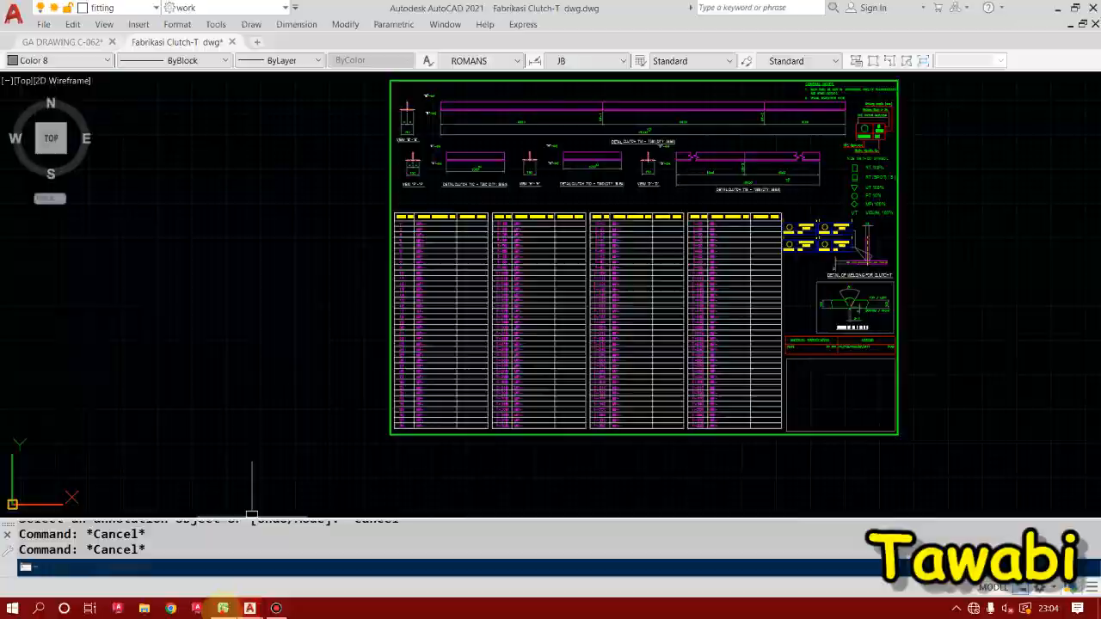
left_click(222, 607)
left_click(210, 421)
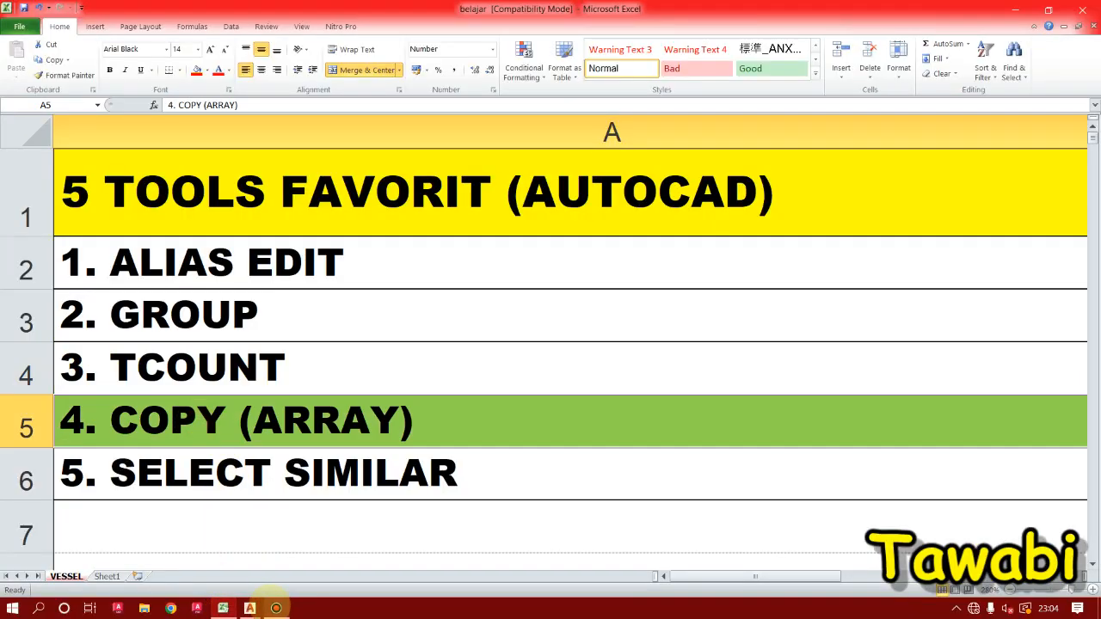
- Switch back to AutoCAD and erase the second table's "MF-" texts in Welder Identity No. below the T-1B row
mouse_move(249, 608)
left_click(320, 543)
scroll(418, 258, "up", 3)
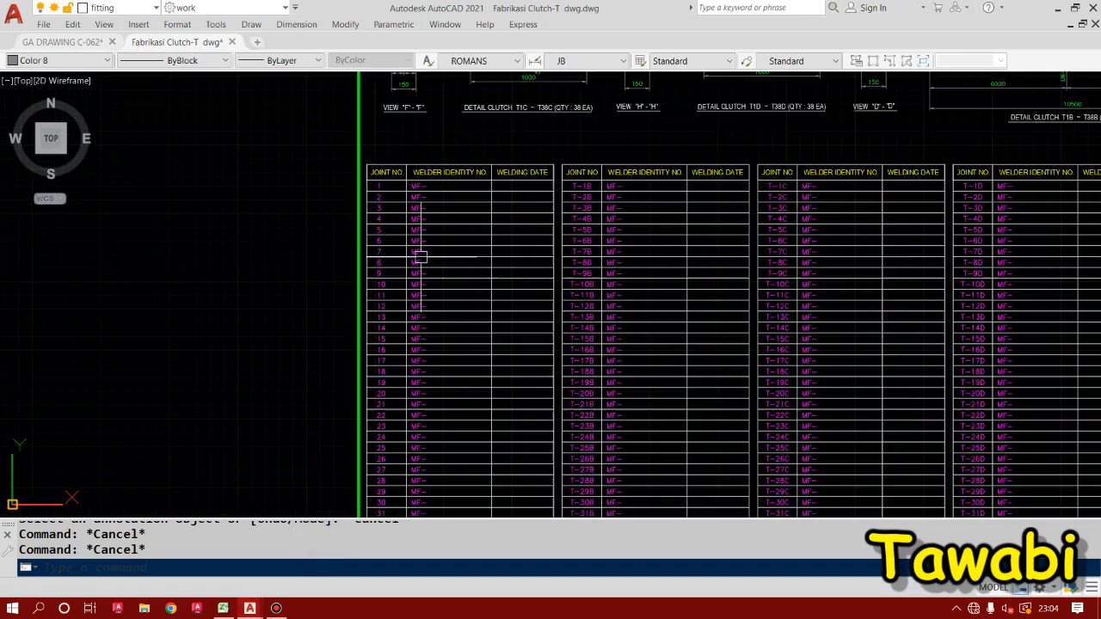
middle_click_drag(553, 263, 470, 253)
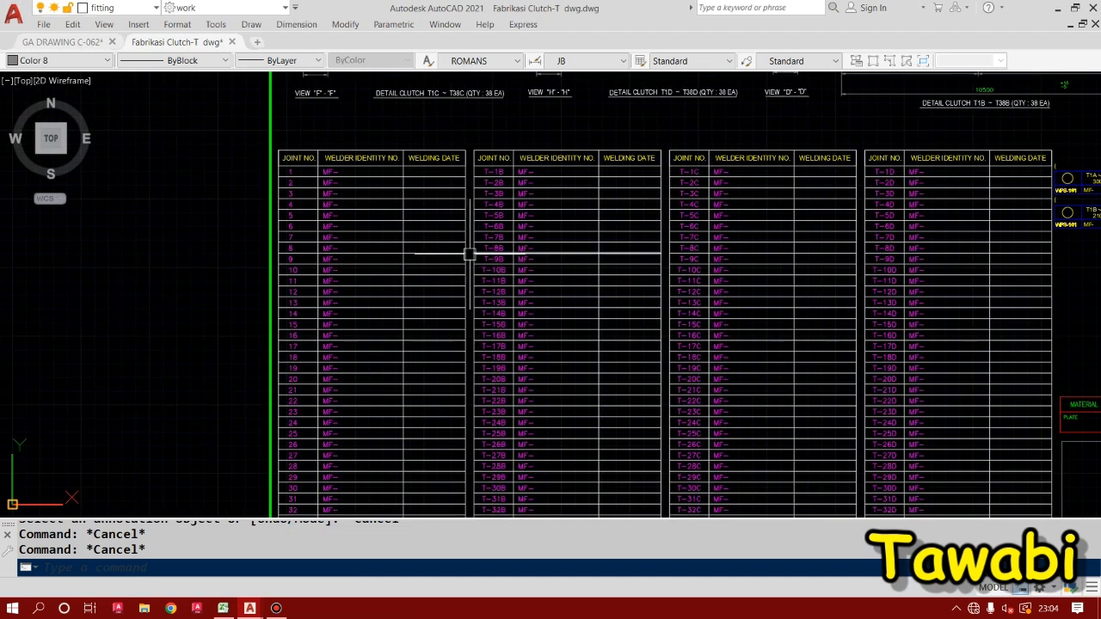
scroll(480, 170, "up", 5)
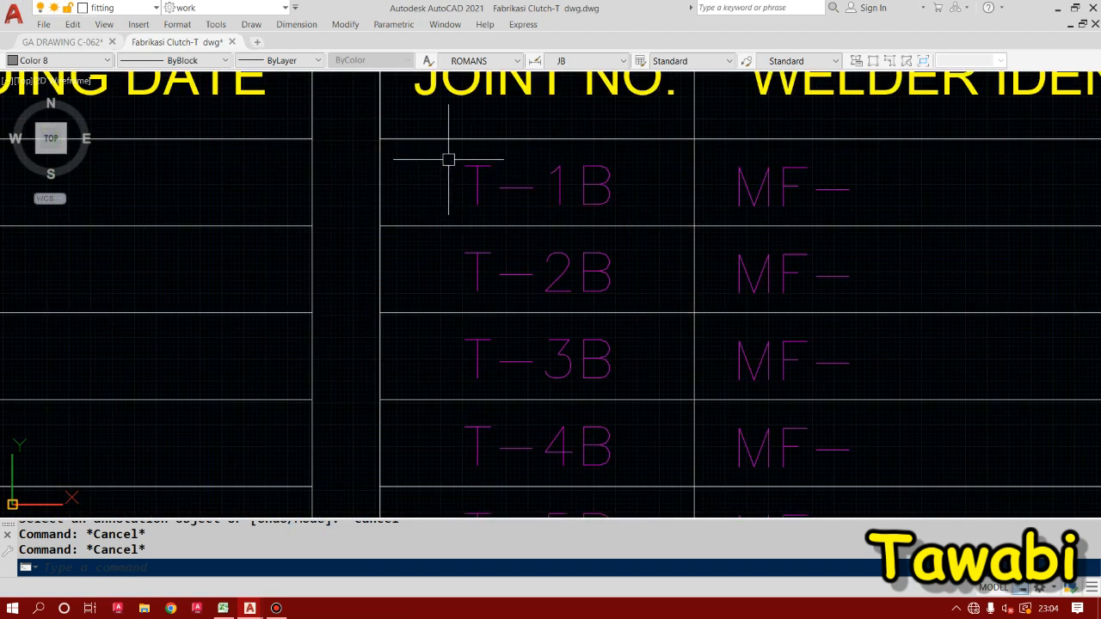
scroll(540, 209, "down", 1)
left_click(540, 191)
scroll(550, 237, "down", 10)
left_click(568, 454)
type("e")
key("Return")
scroll(547, 206, "up", 8)
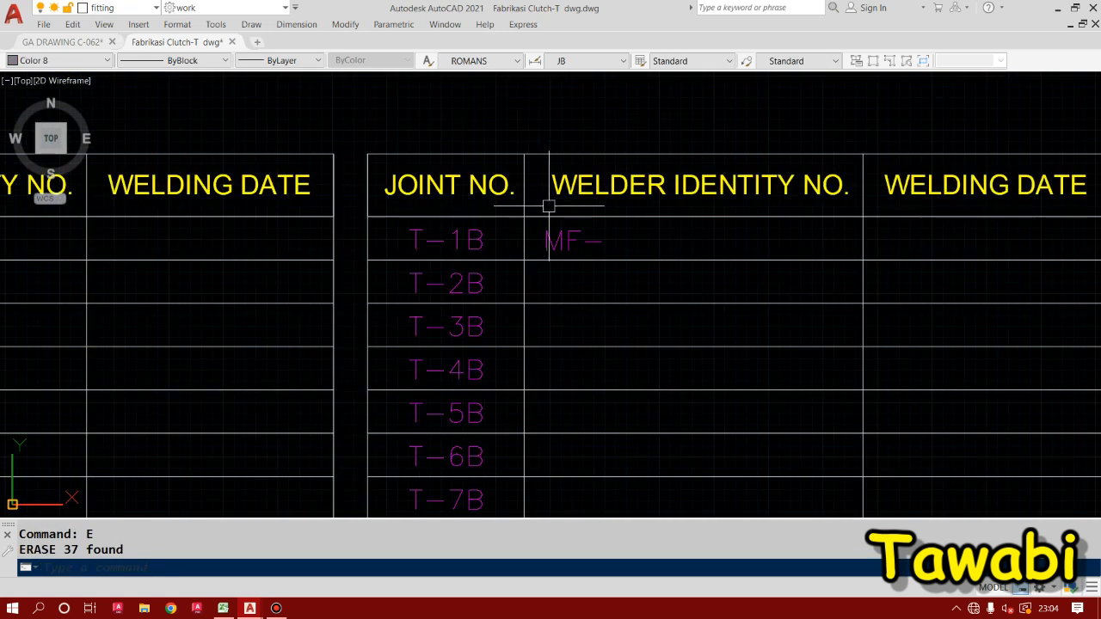
middle_click_drag(581, 238, 512, 221)
left_click(502, 216)
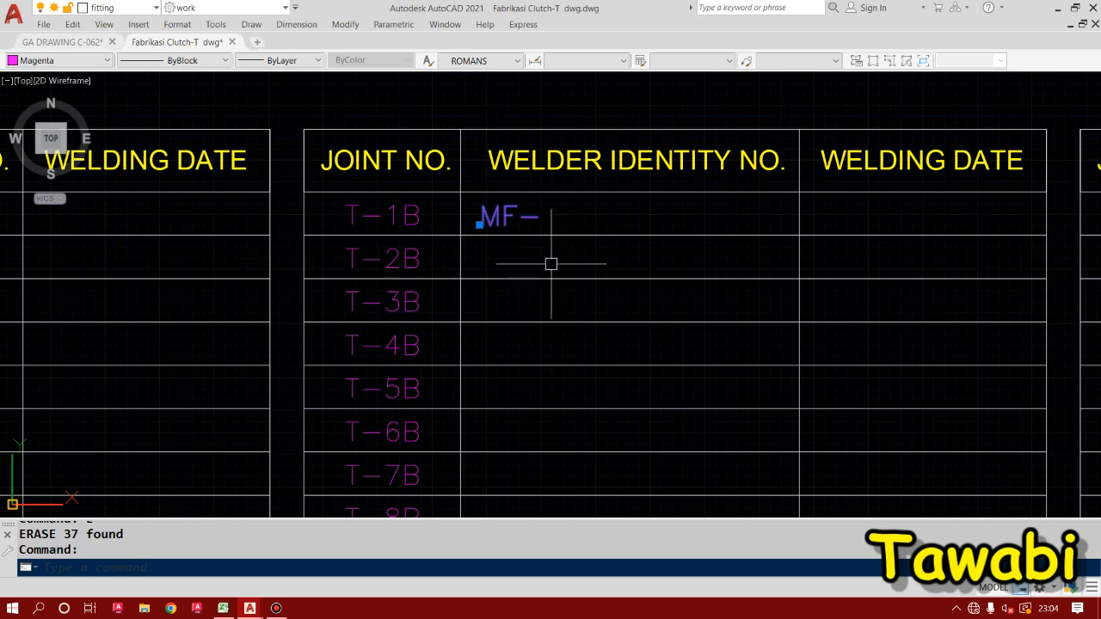
type("co")
key("Return")
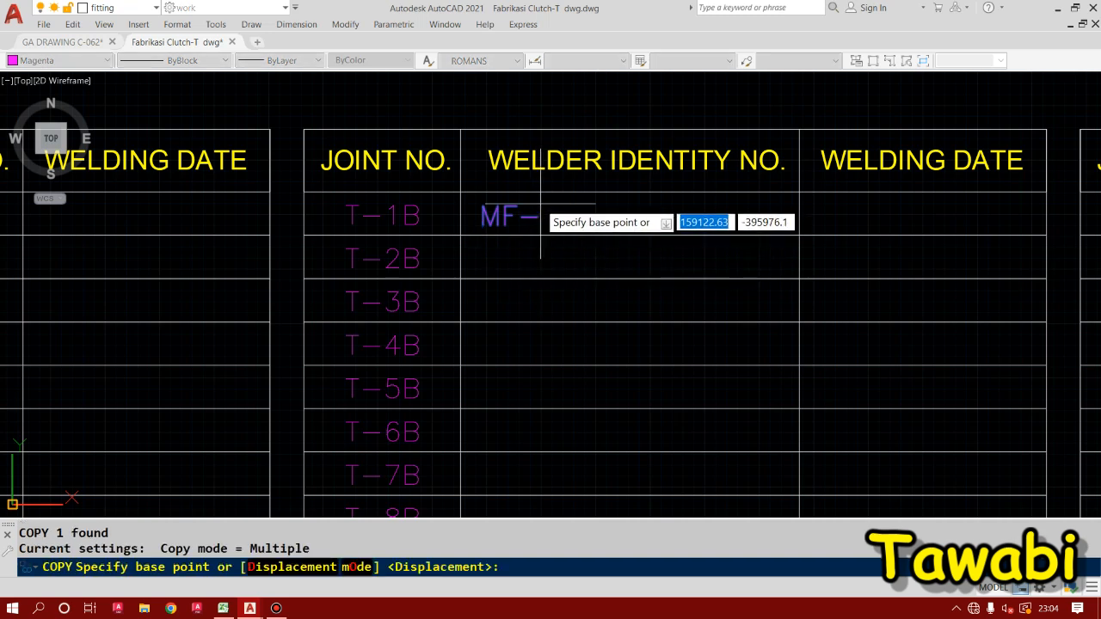
scroll(541, 258, "down", 10)
scroll(546, 204, "up", 10)
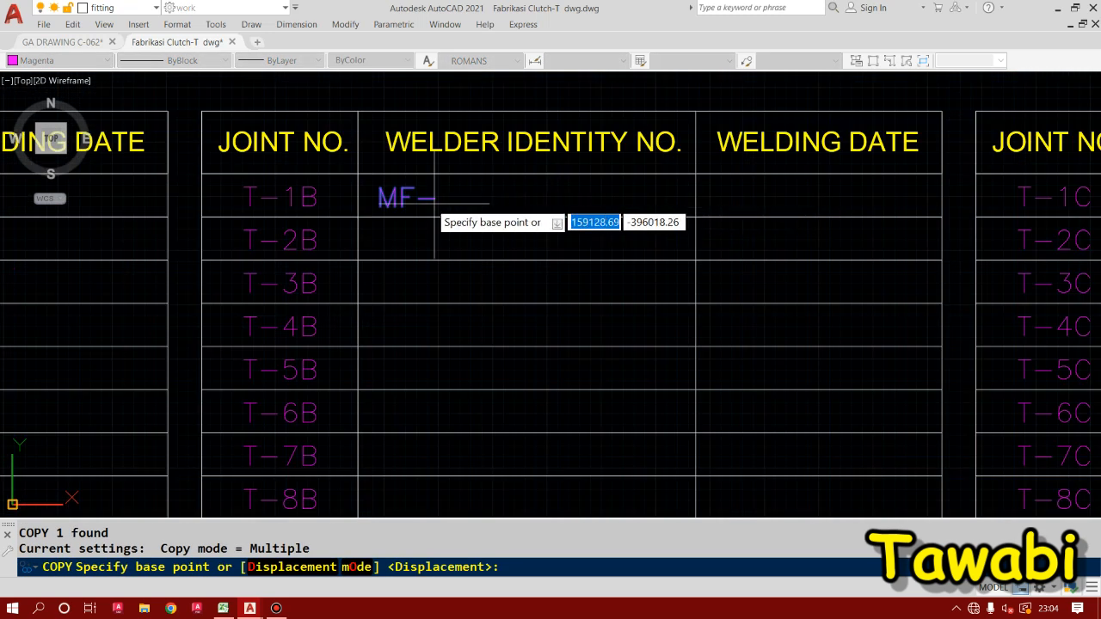
key("Escape")
- Copy the T-1B row's "MF-" text one by one into the T-2B, T-3B and T-4B rows, using the cell corners as reference points
left_click(411, 190)
left_click(356, 216)
key("Return")
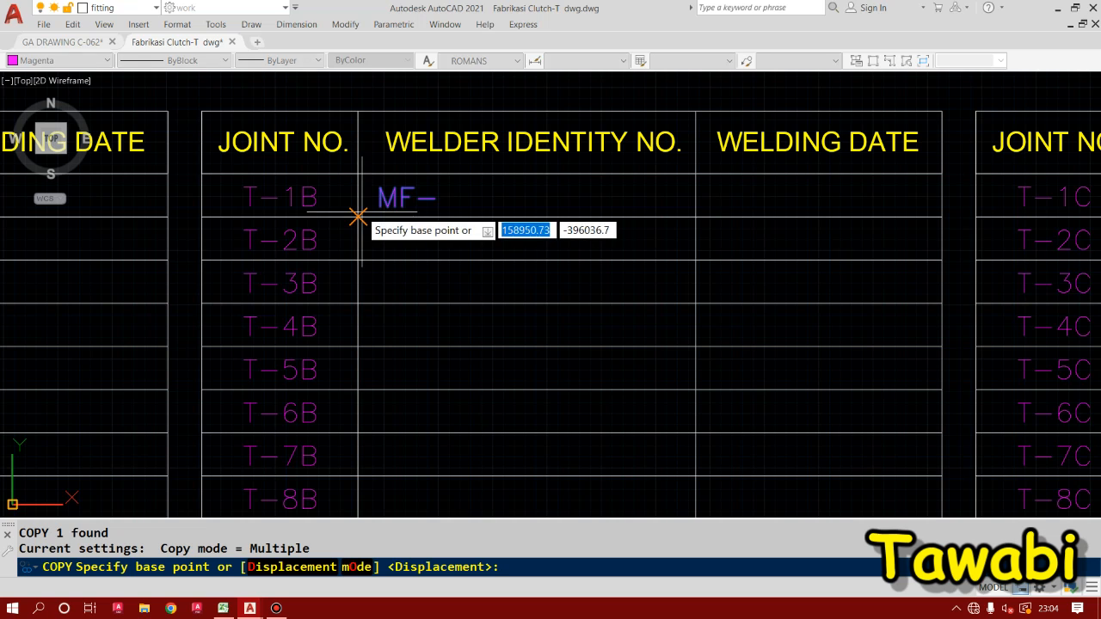
left_click(357, 217)
left_click(358, 260)
left_click(357, 302)
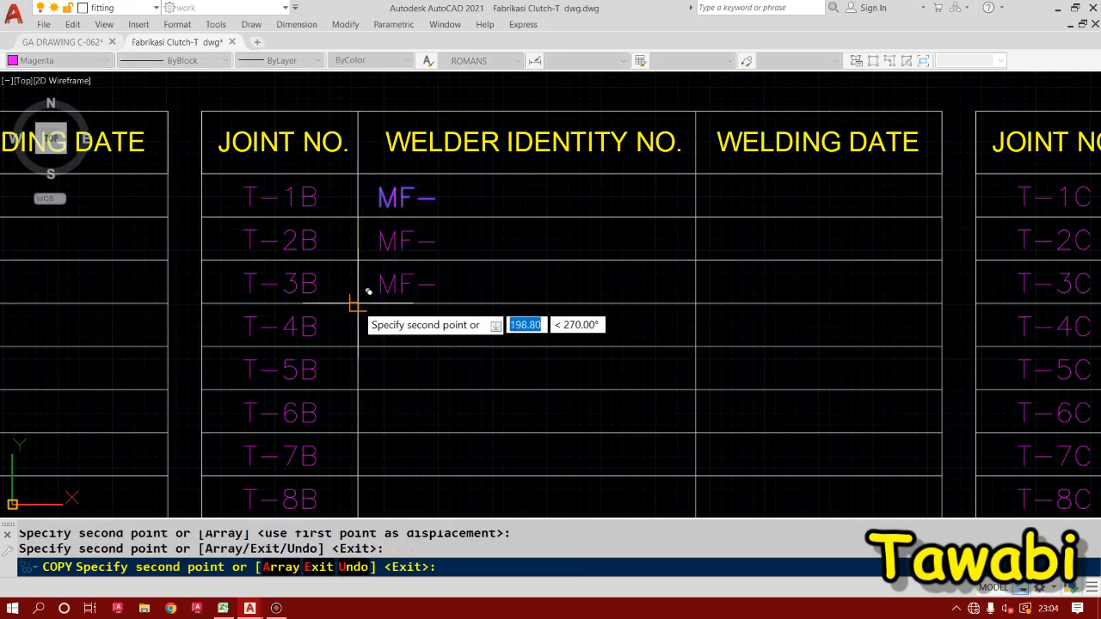
left_click(358, 345)
key("Return")
- Erase the three copied "MF-" texts in the T-2B, T-3B and T-4B rows
left_click(403, 314)
left_click(404, 284)
left_click(395, 241)
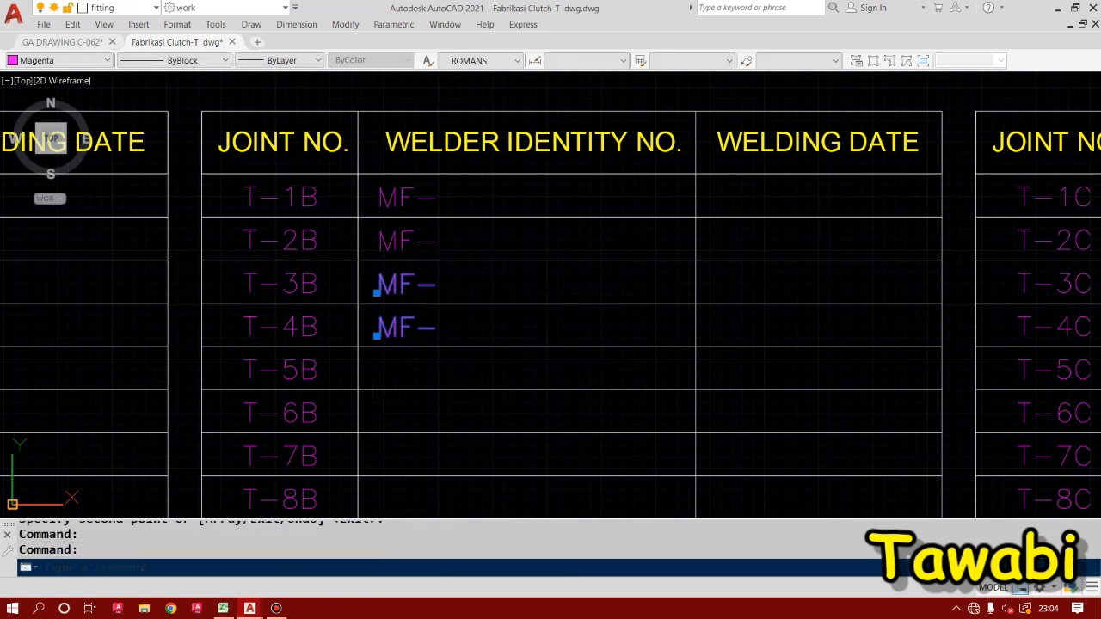
type("e")
key("Return")
left_click(399, 203)
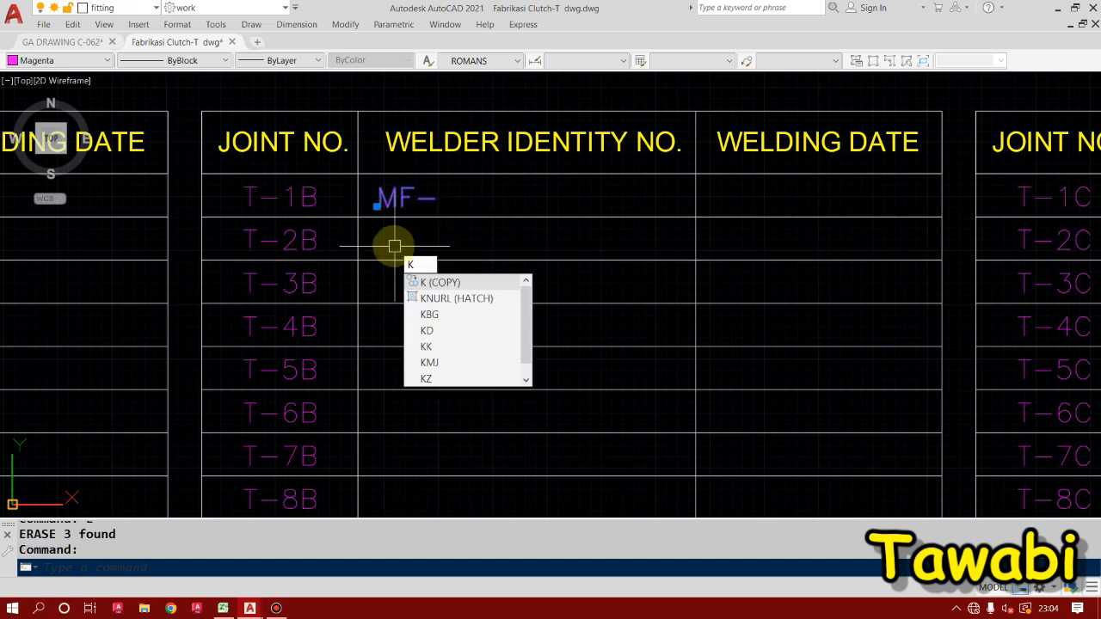
key("Return")
left_click(376, 207)
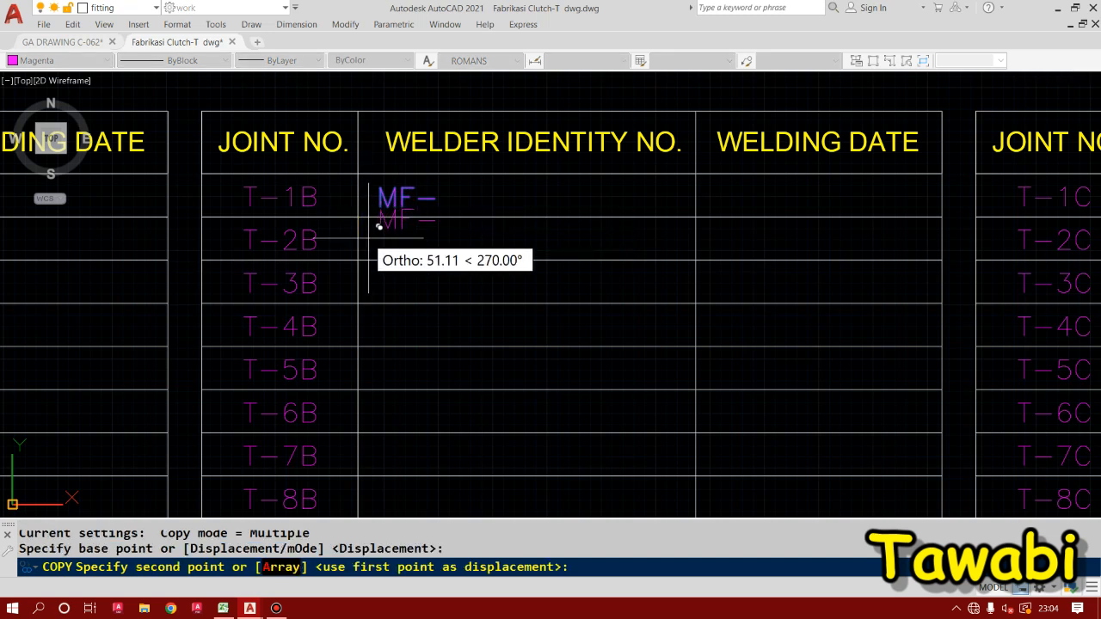
key("Escape")
scroll(372, 206, "up", 5)
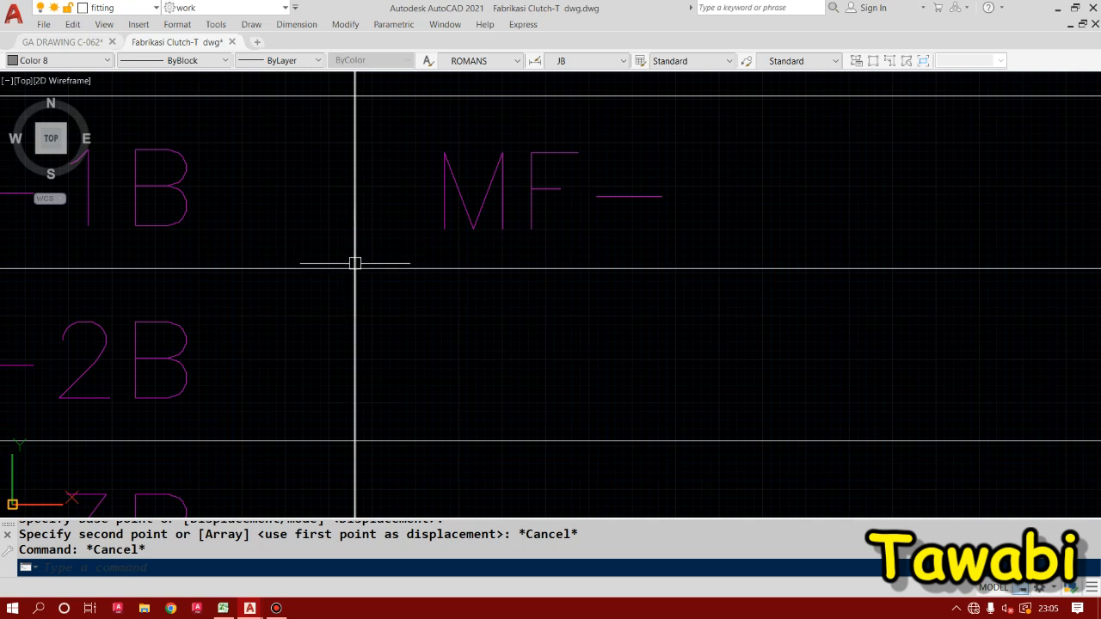
scroll(400, 248, "down", 5)
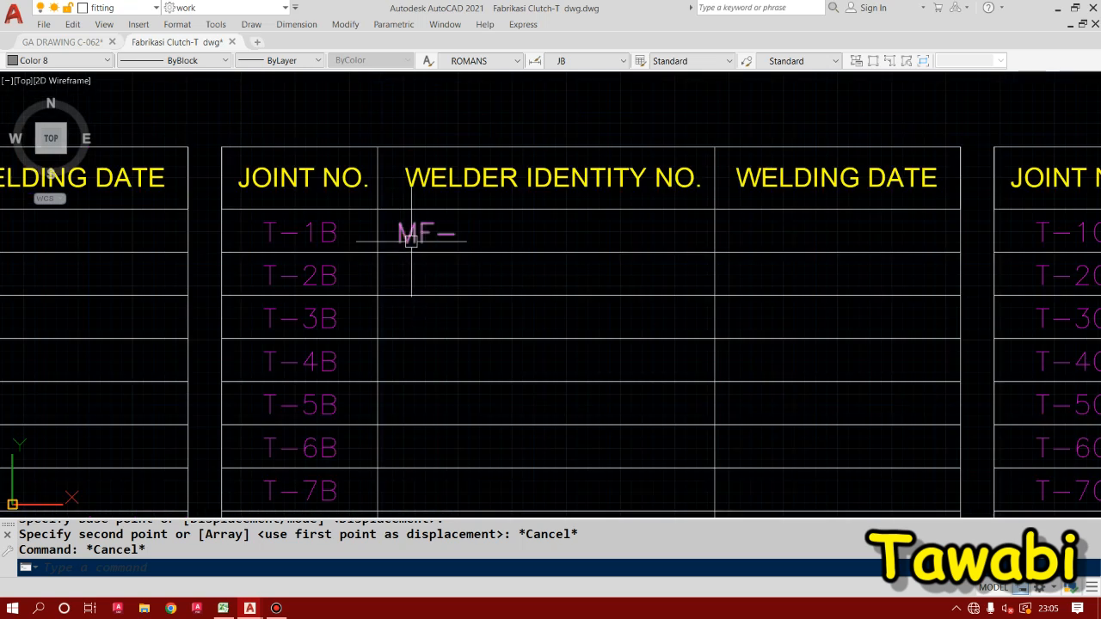
- Start a COPY of the T-1B row's "MF-" text, taking the lower-left corner of its cell as the base point
type("k")
key("Return")
left_click(416, 234)
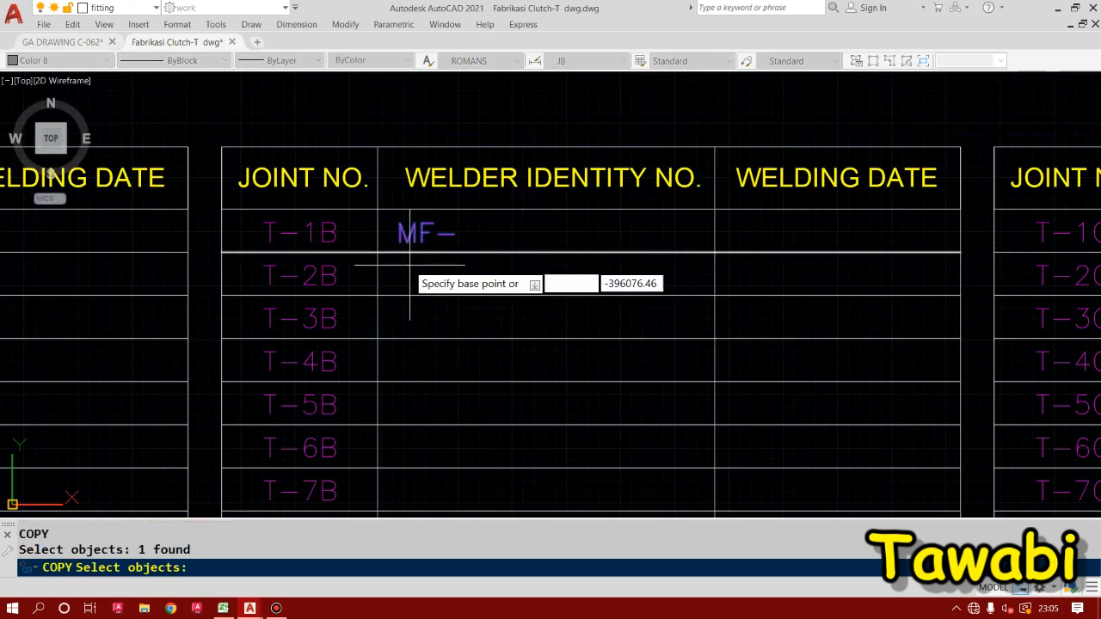
key("Return")
scroll(368, 237, "up", 3)
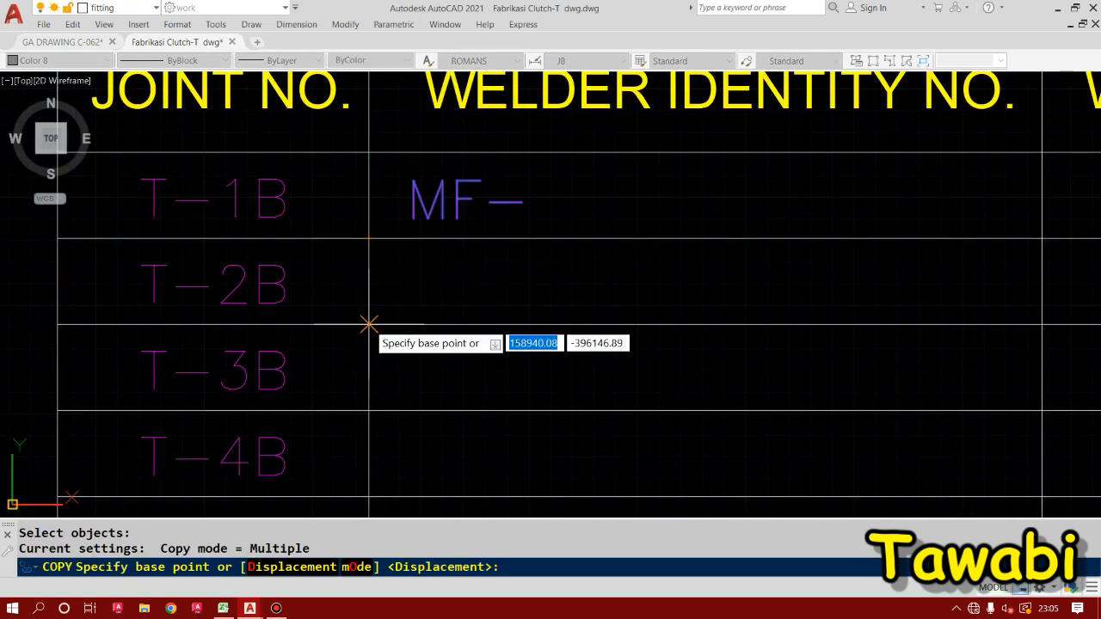
scroll(370, 248, "down", 5)
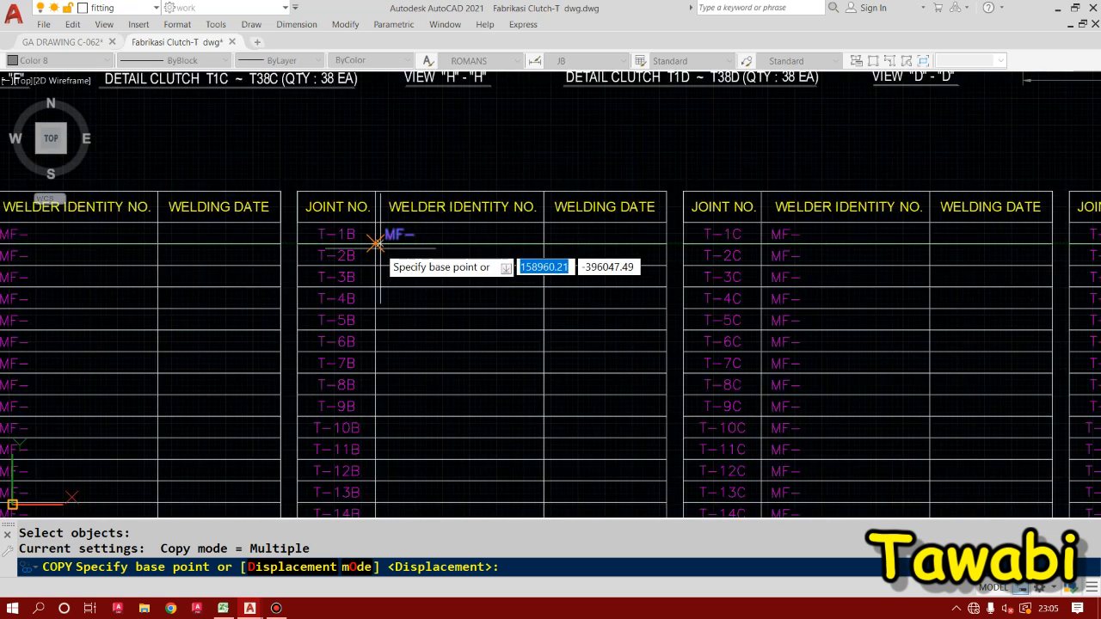
scroll(375, 285, "down", 5)
scroll(401, 373, "up", 3)
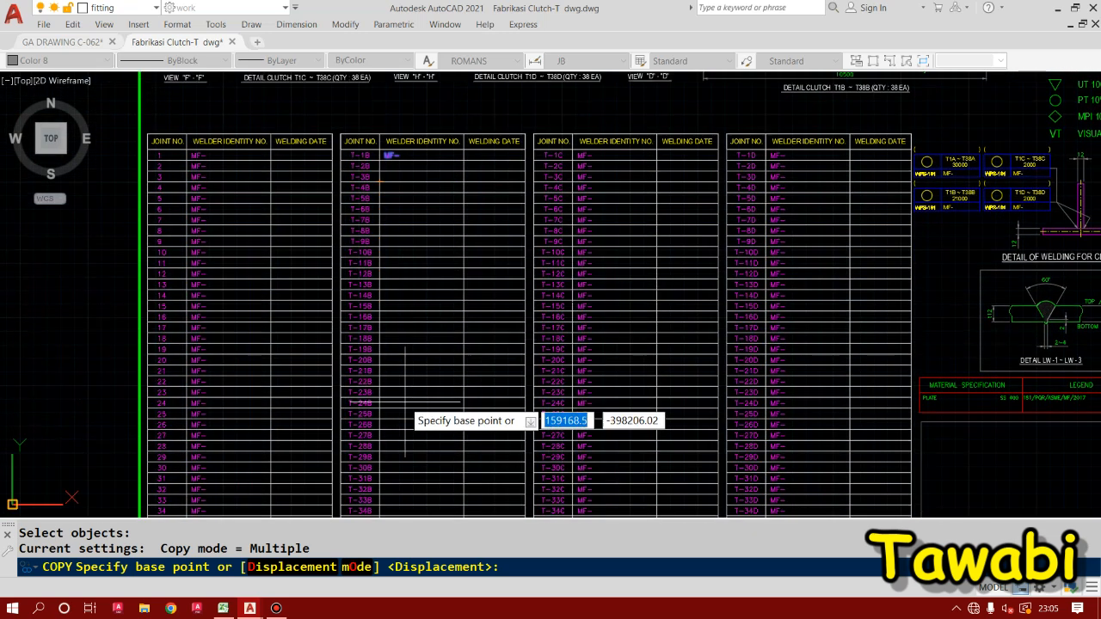
scroll(400, 288, "down", 4)
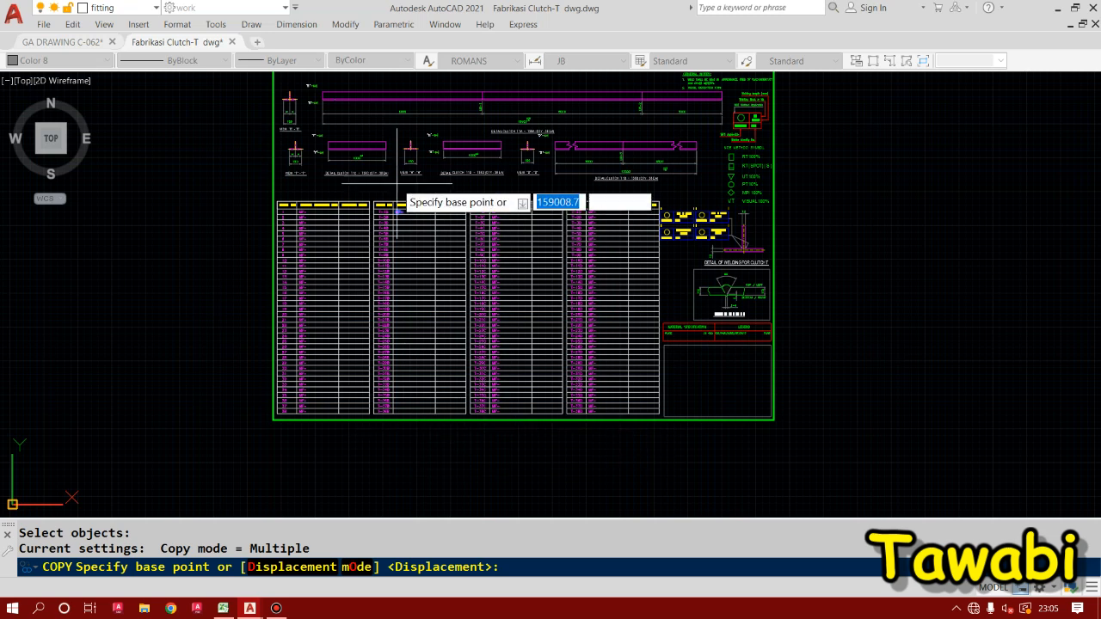
scroll(395, 207, "up", 9)
scroll(398, 221, "up", 5)
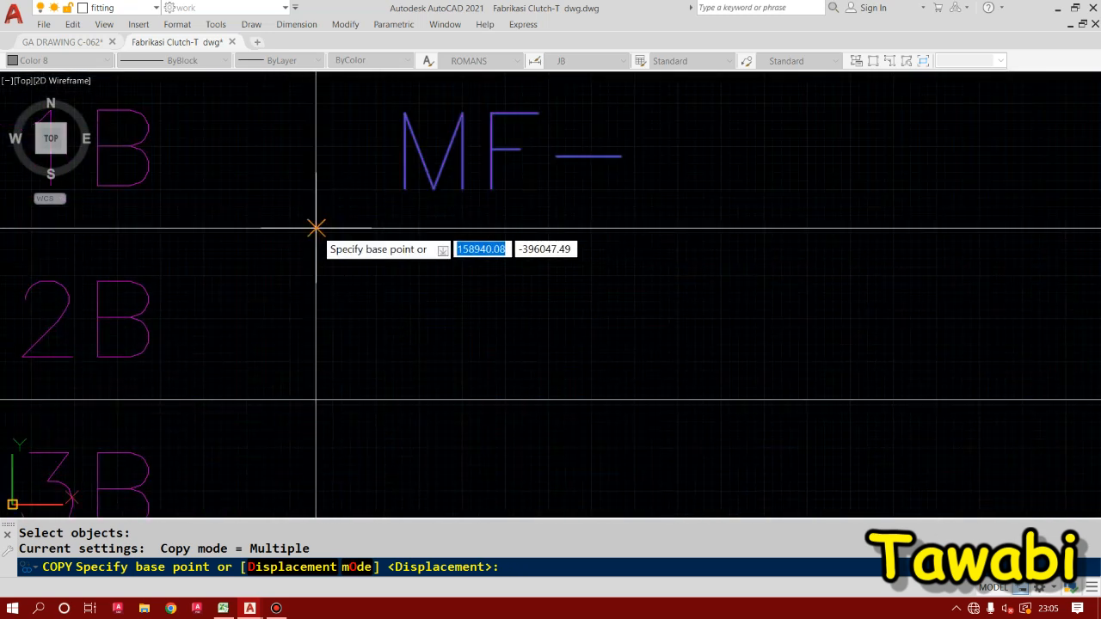
left_click(316, 229)
- Array the copied "MF-" text as 38 items down the Welder Identity No. column, spaced one table row apart
left_click(284, 566)
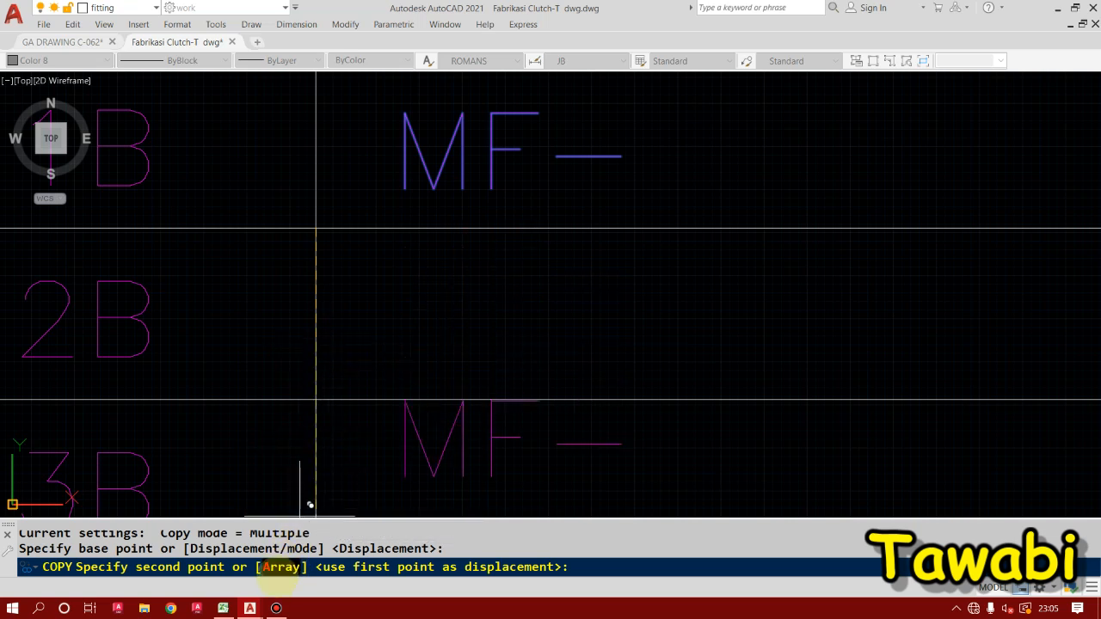
type("A")
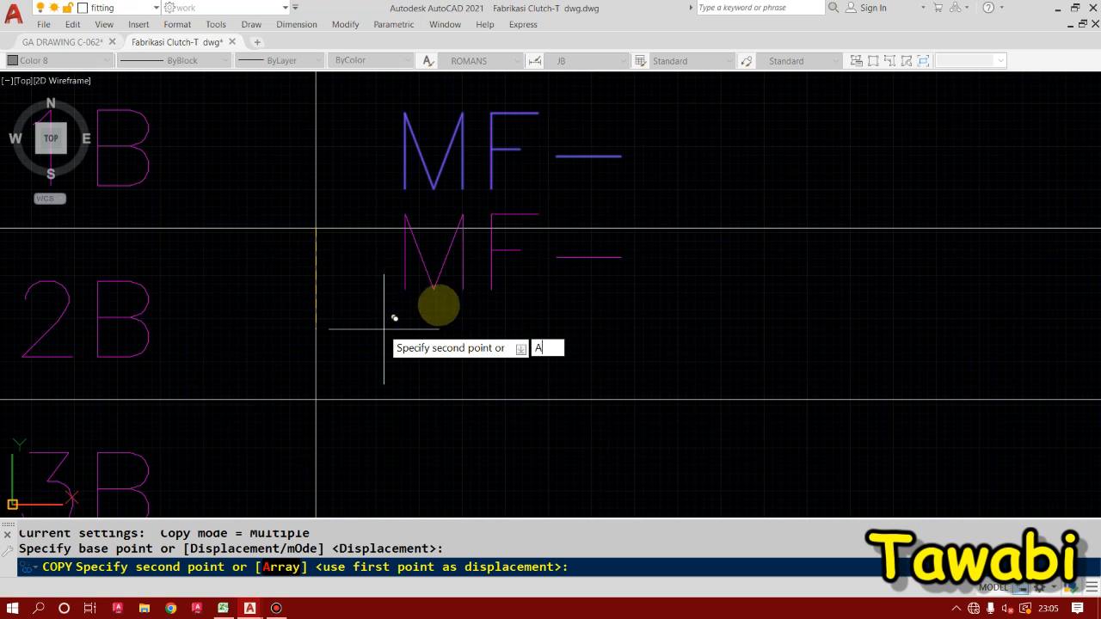
key("Return")
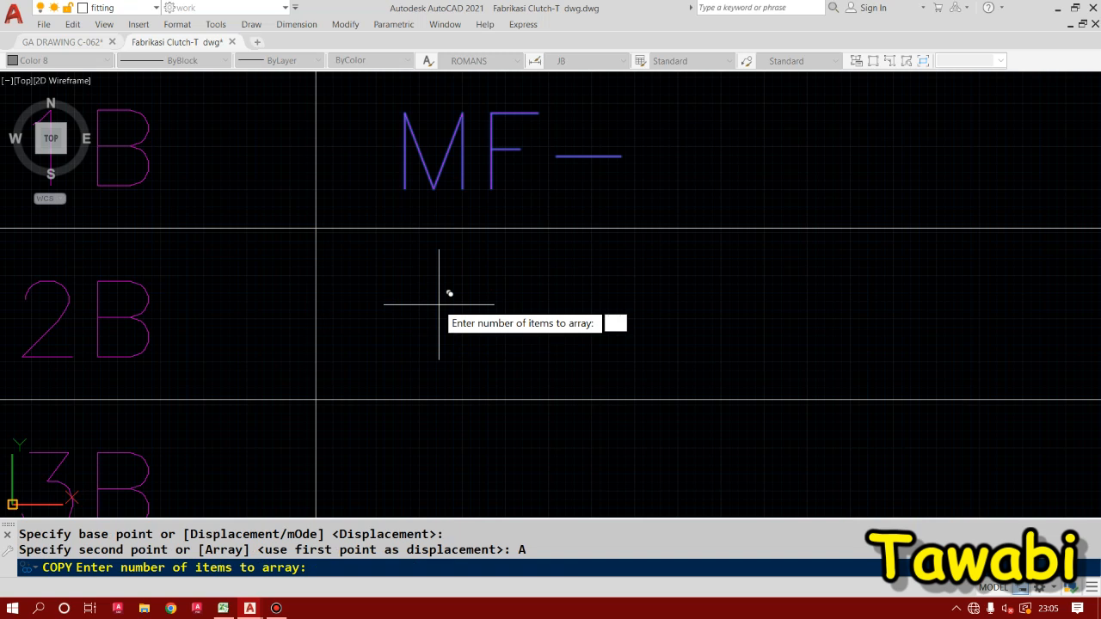
key("Return")
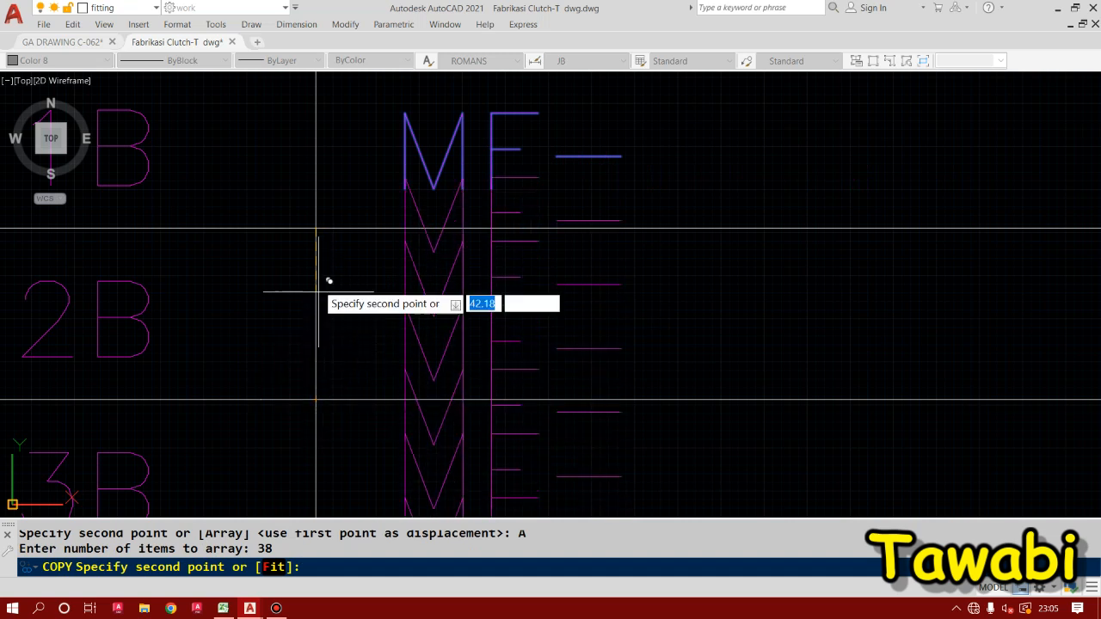
scroll(319, 238, "down", 3)
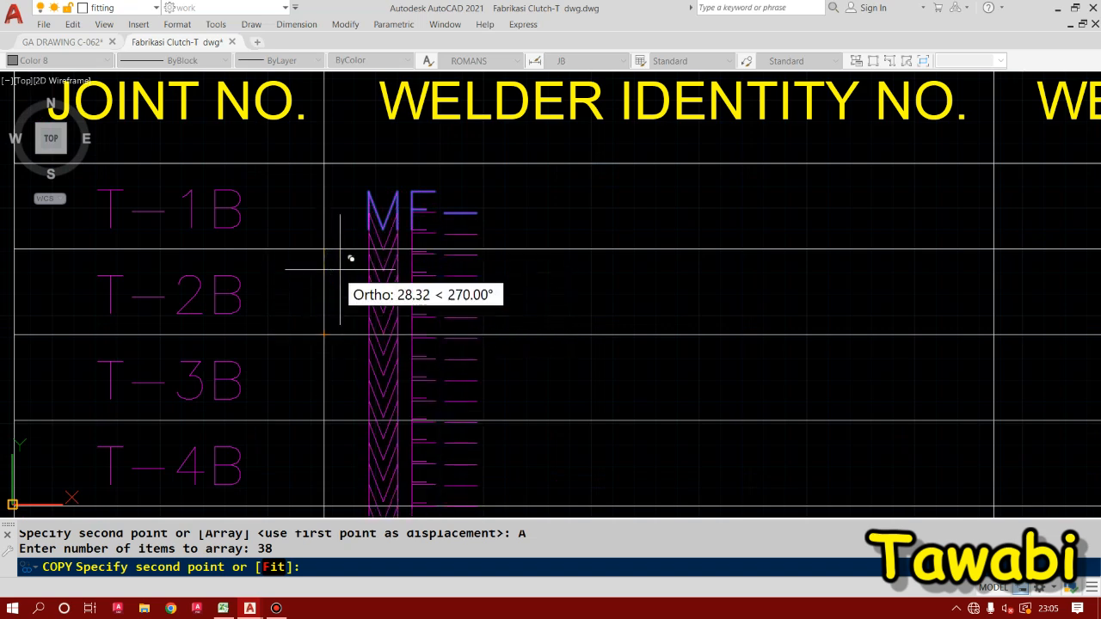
left_click(323, 334)
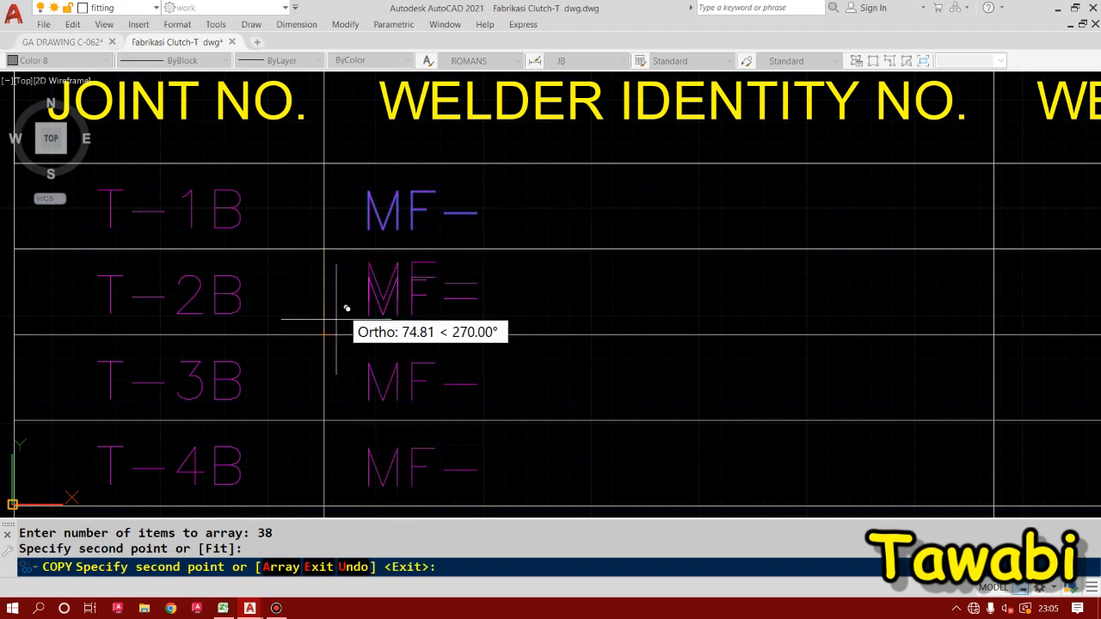
scroll(344, 314, "down", 6)
scroll(507, 456, "up", 5)
scroll(510, 428, "down", 5)
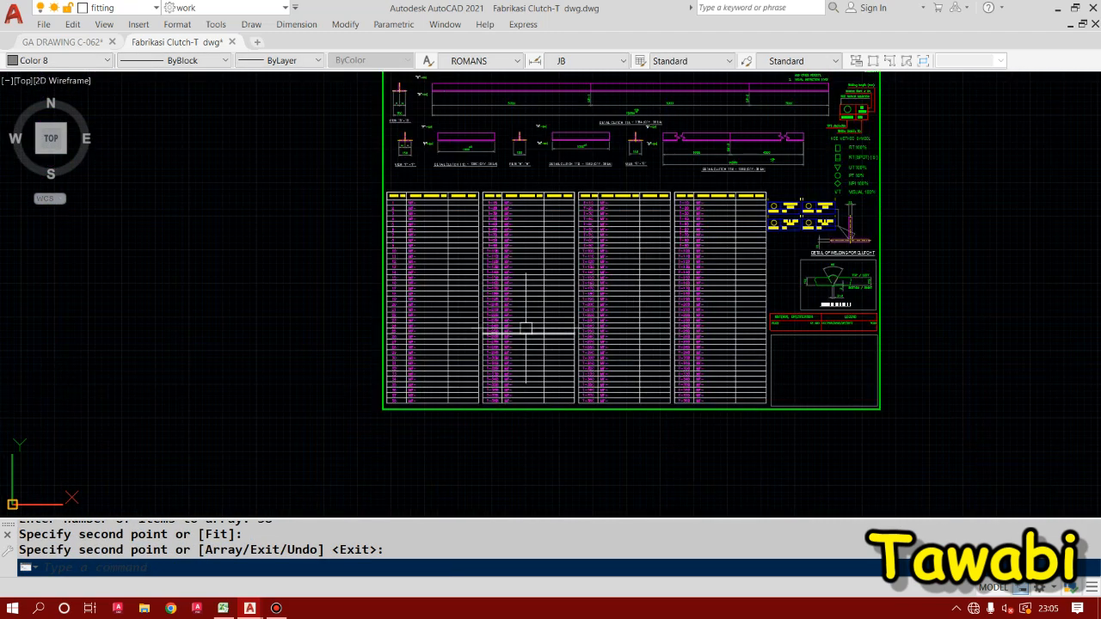
scroll(493, 395, "up", 8)
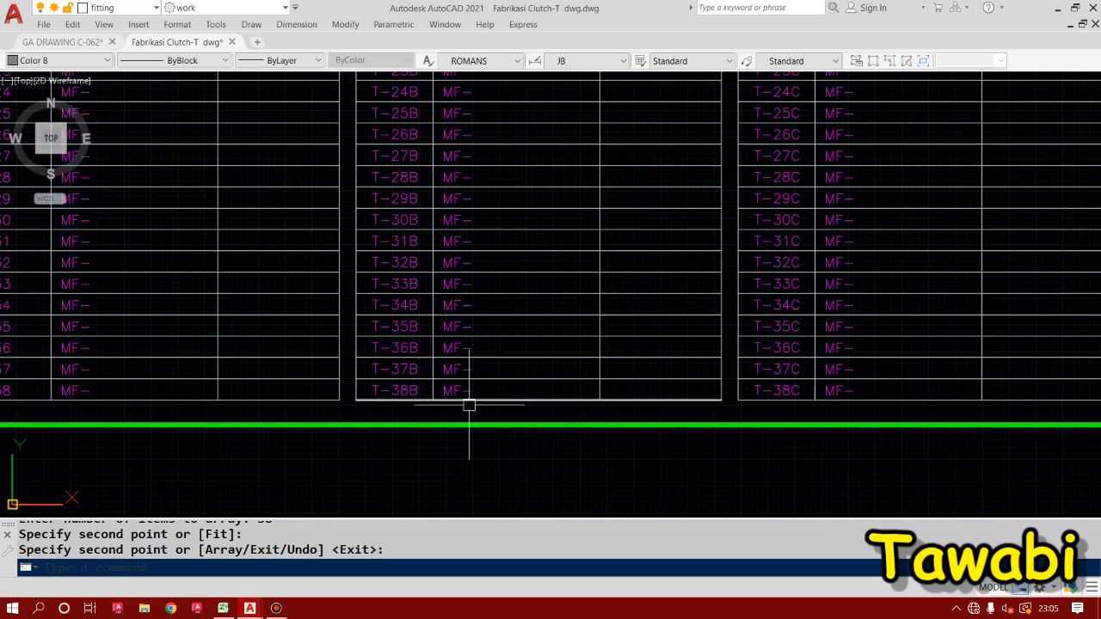
scroll(489, 347, "down", 4)
scroll(513, 250, "down", 3)
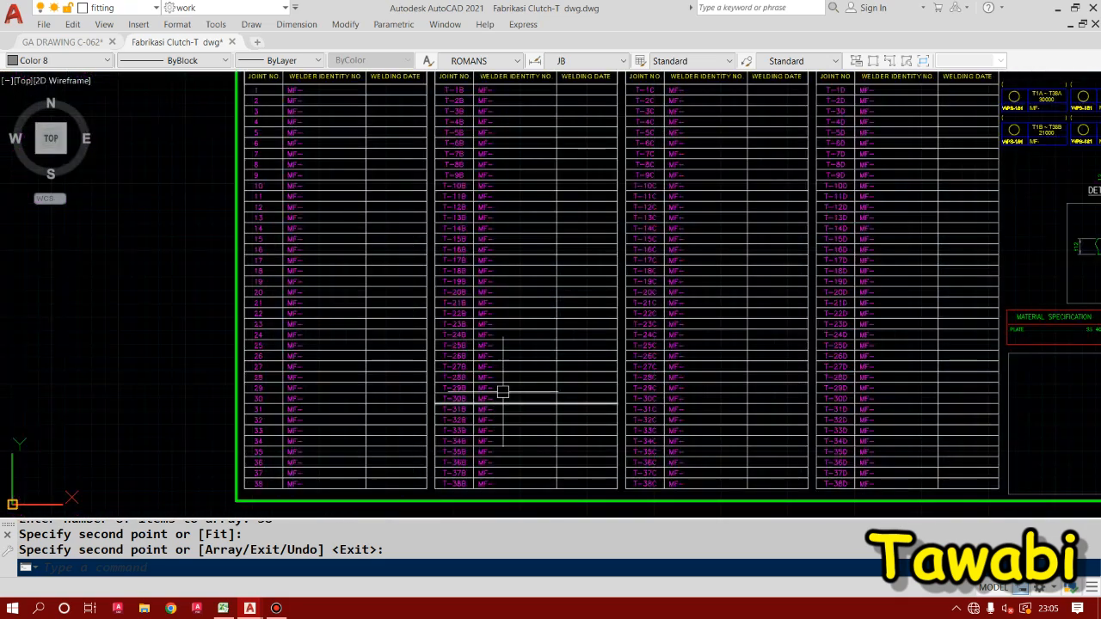
scroll(528, 123, "up", 6)
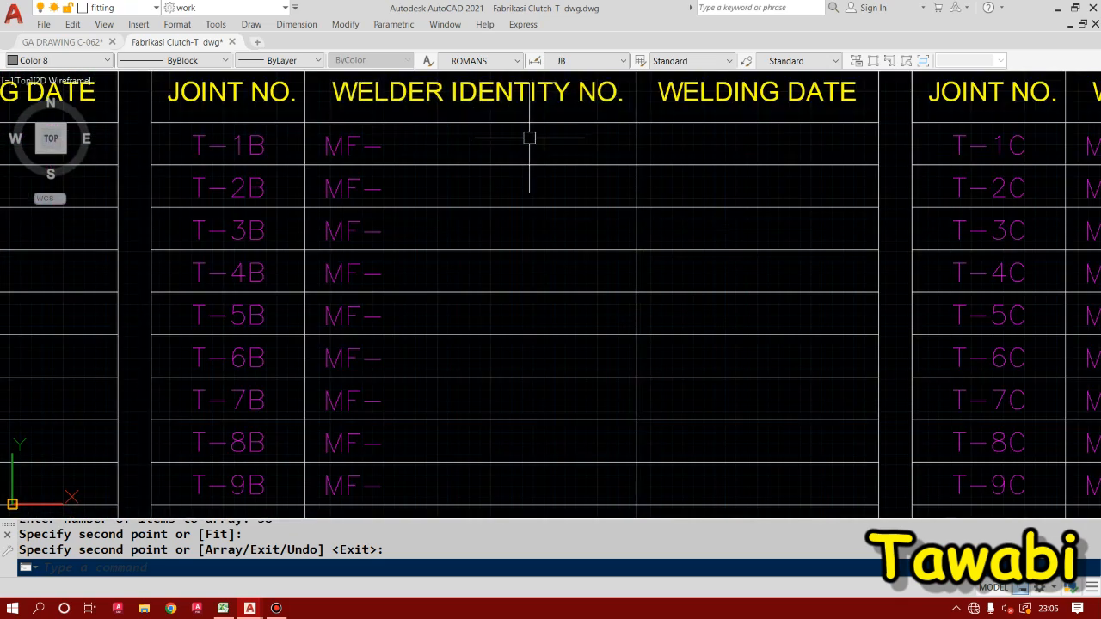
left_click(540, 206)
left_click(557, 205)
left_click(529, 259)
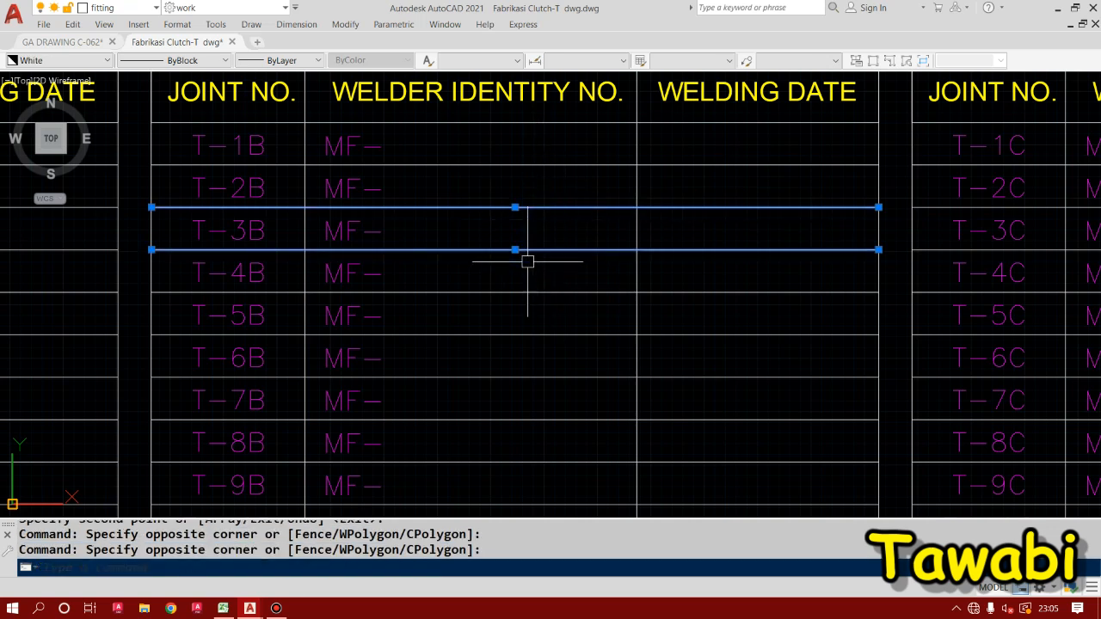
left_click(532, 297)
left_click(491, 216)
key("Escape")
key("Escape")
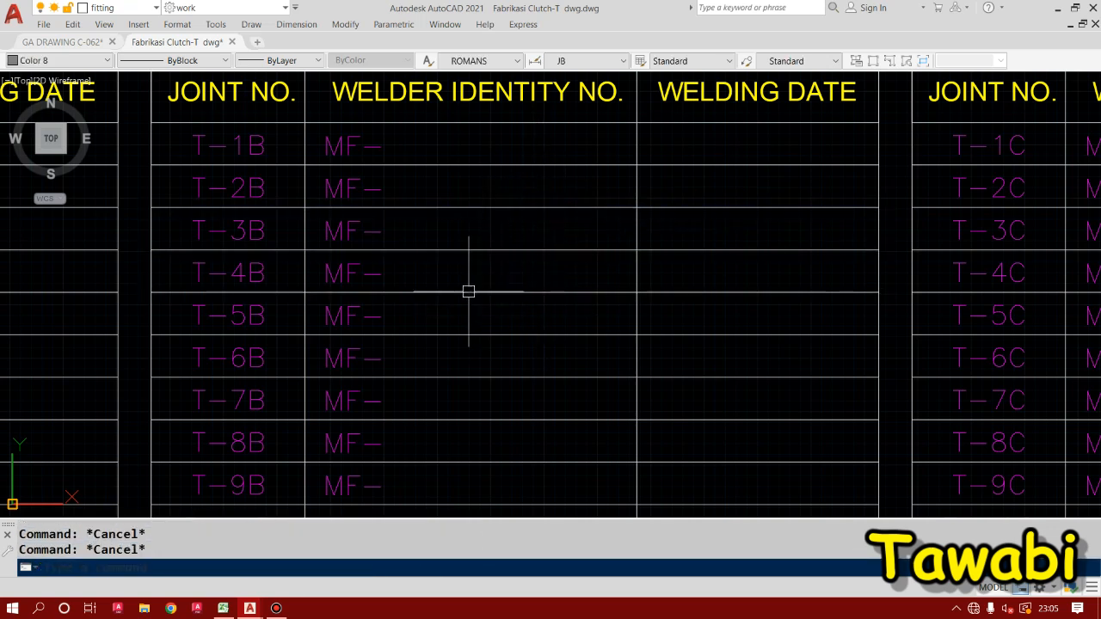
- Try to move the row line between T-3B and T-4B in the second table, and undo the move
left_click(513, 271)
left_click(506, 237)
scroll(506, 236, "up", 3)
type("m")
key("Return")
left_click(542, 301)
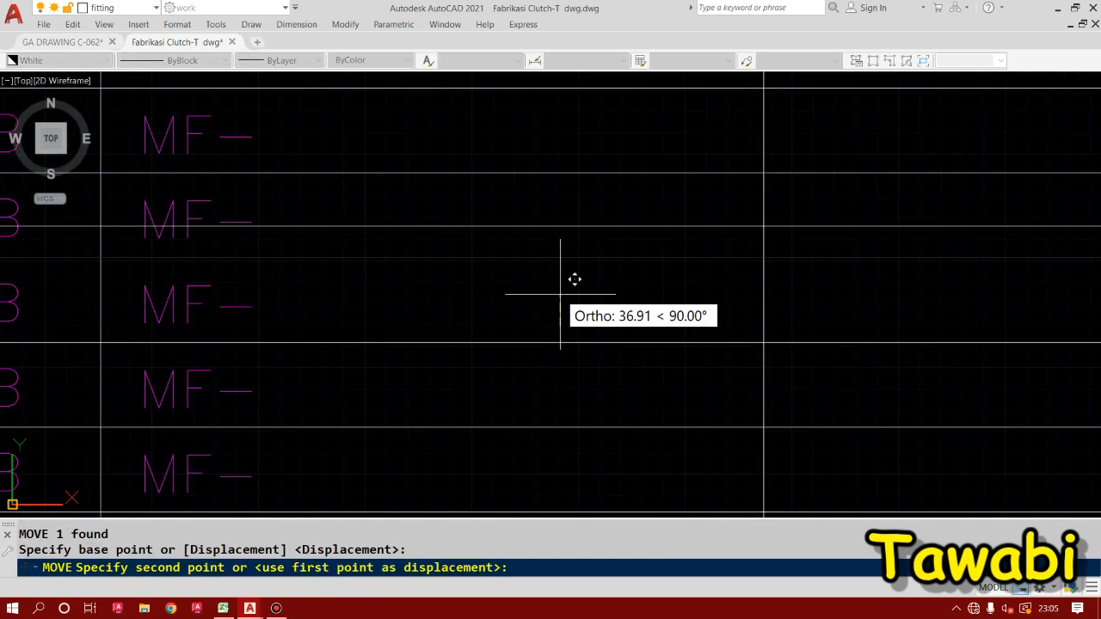
left_click(493, 276)
left_click(458, 210)
key("Return")
left_click(574, 276)
key("Escape")
key("Escape")
type("u")
key("Return")
scroll(570, 275, "down", 8)
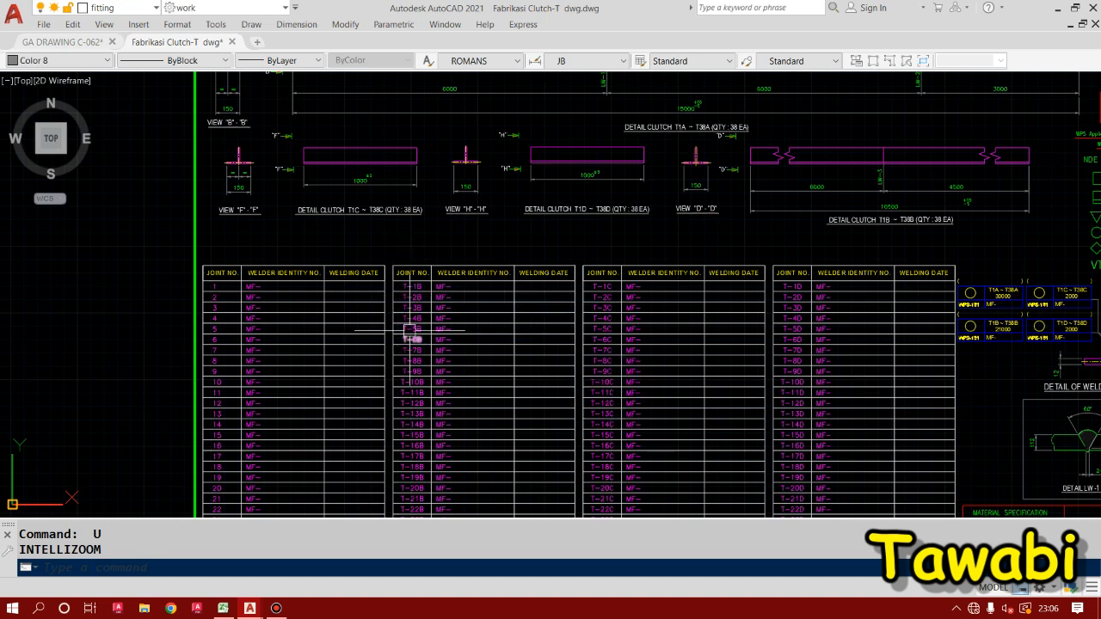
- Switch to the Excel list of favourite tools and select the "5. SELECT SIMILAR" entry
left_click(277, 571)
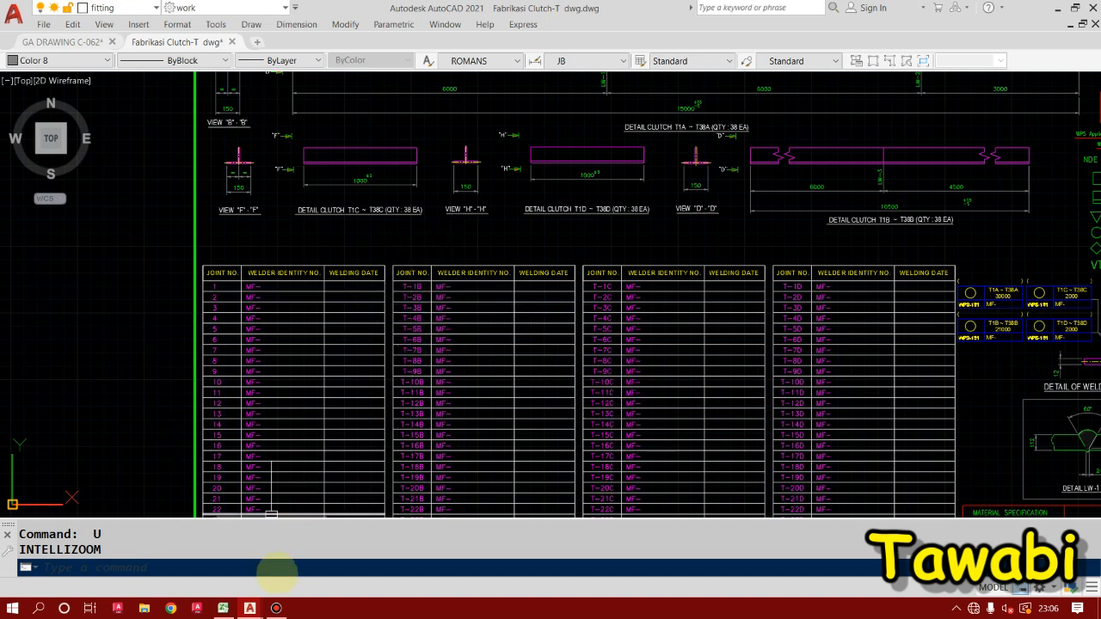
left_click(222, 607)
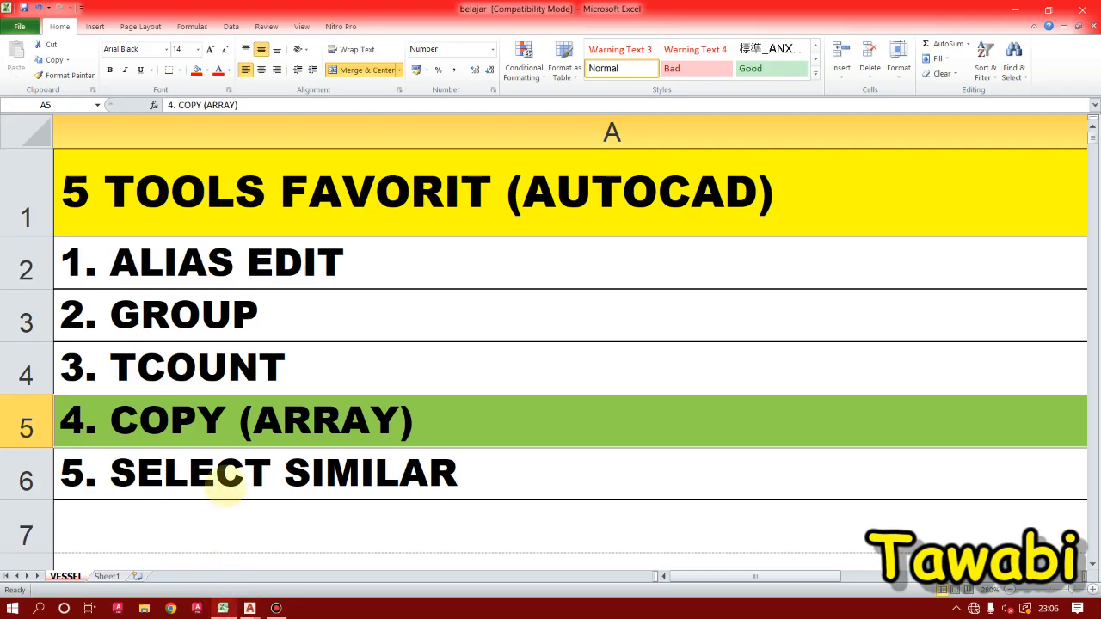
left_click(225, 490)
- Switch back to AutoCAD and bring up nozzle orientation view "A"-"A" in the GA DRAWING C-062 drawing
left_click(249, 608)
left_click(168, 550)
key("Escape")
middle_click_drag(362, 369, 338, 278)
scroll(338, 279, "up", 3)
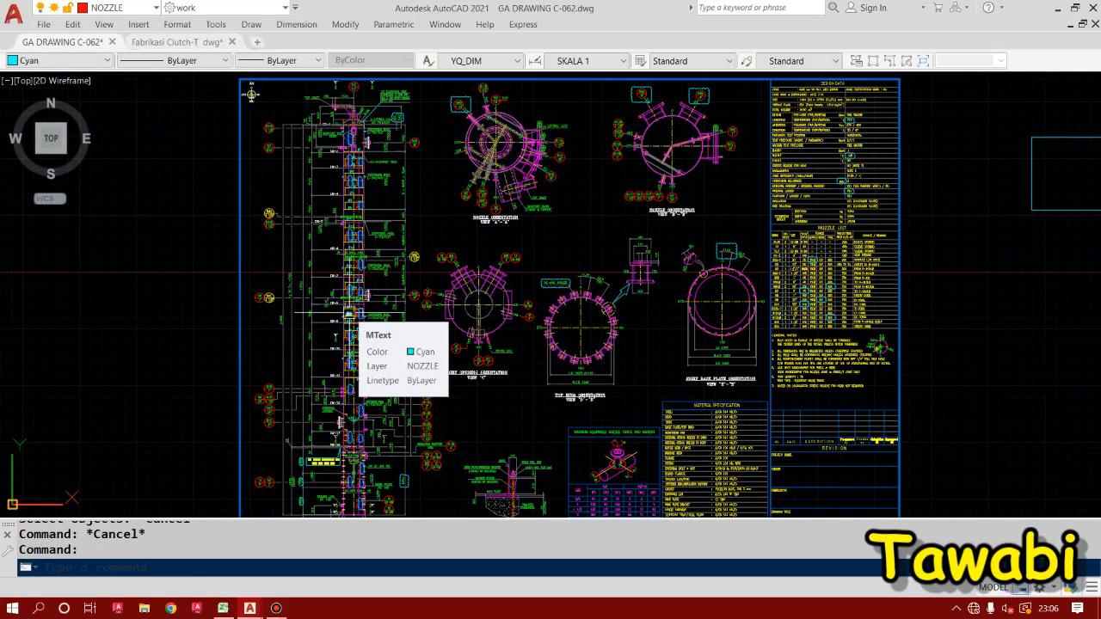
middle_click_drag(634, 119, 582, 172)
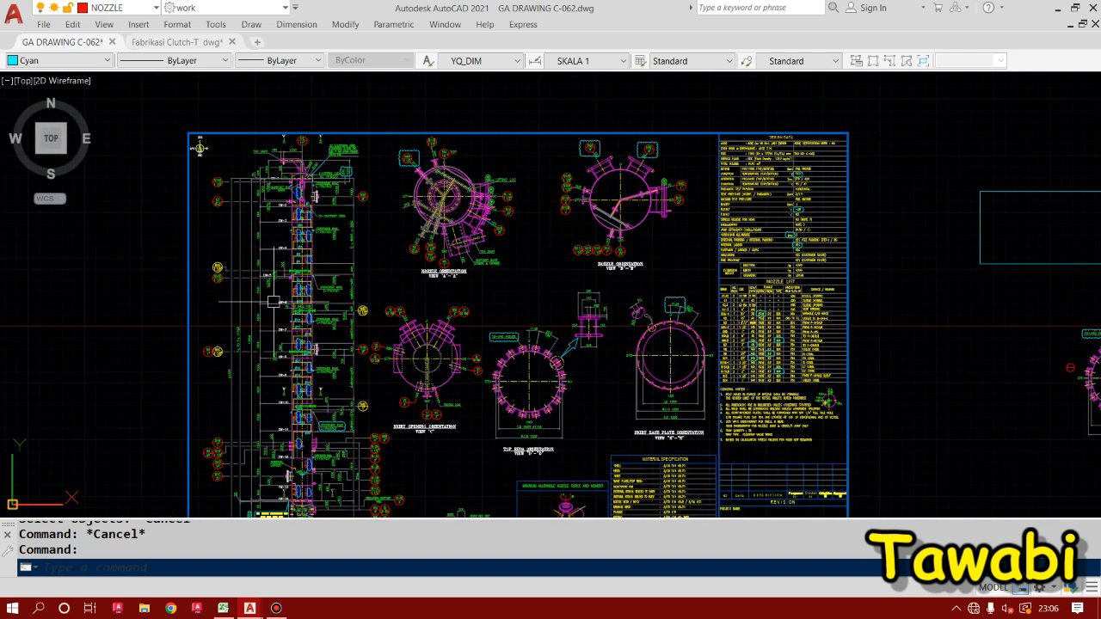
left_click(325, 297)
left_click(423, 373)
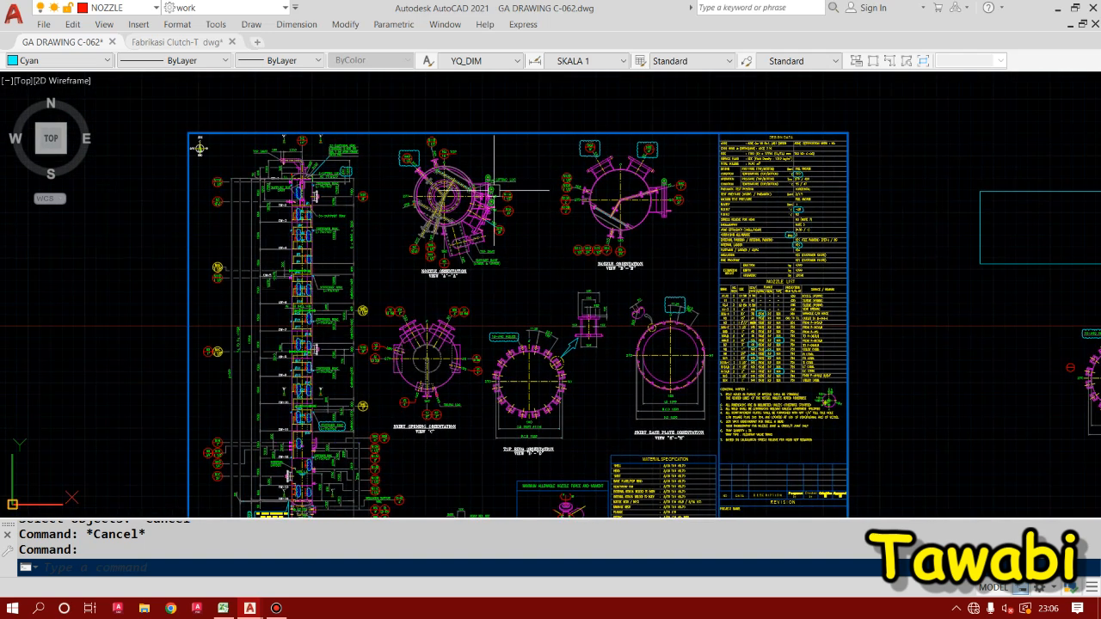
scroll(319, 159, "up", 5)
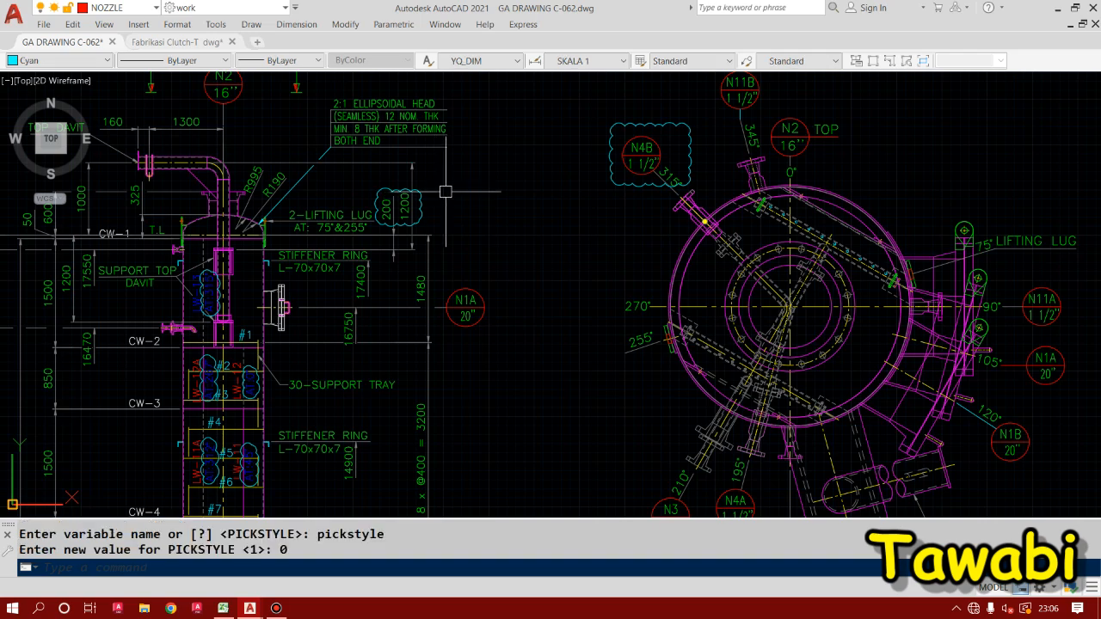
scroll(484, 193, "down", 4)
middle_click_drag(547, 275, 474, 224)
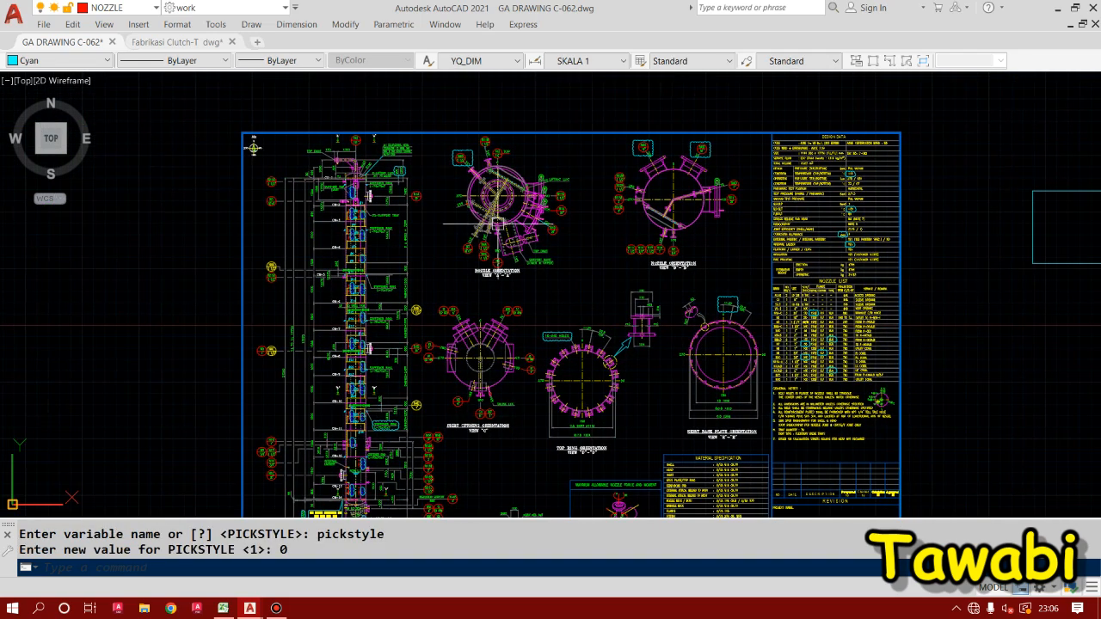
scroll(438, 172, "up", 6)
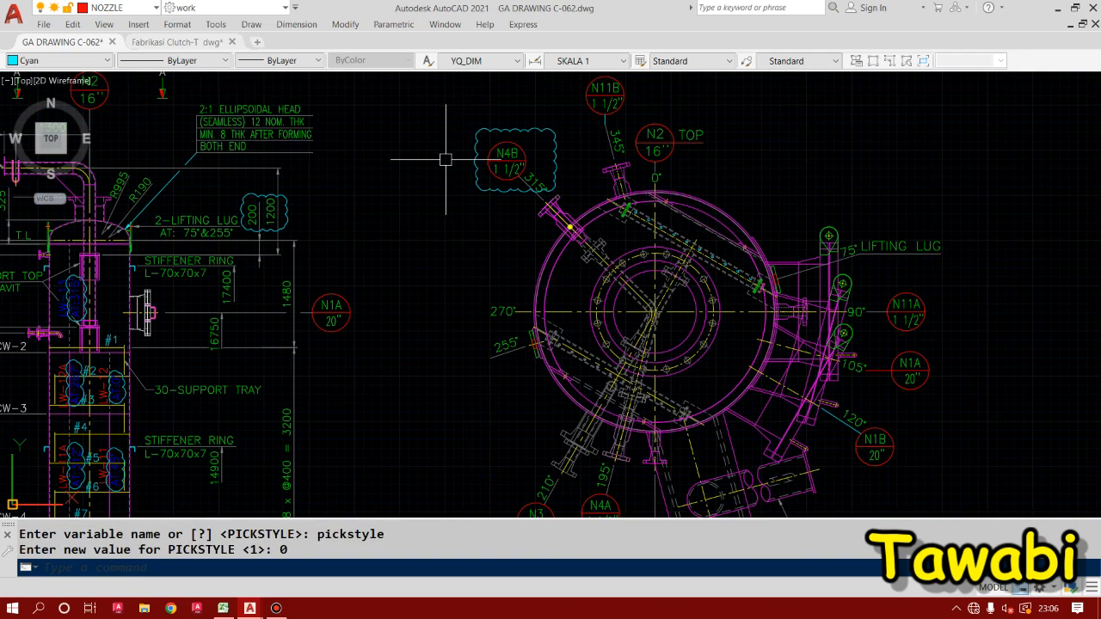
left_click(483, 190)
type("SE")
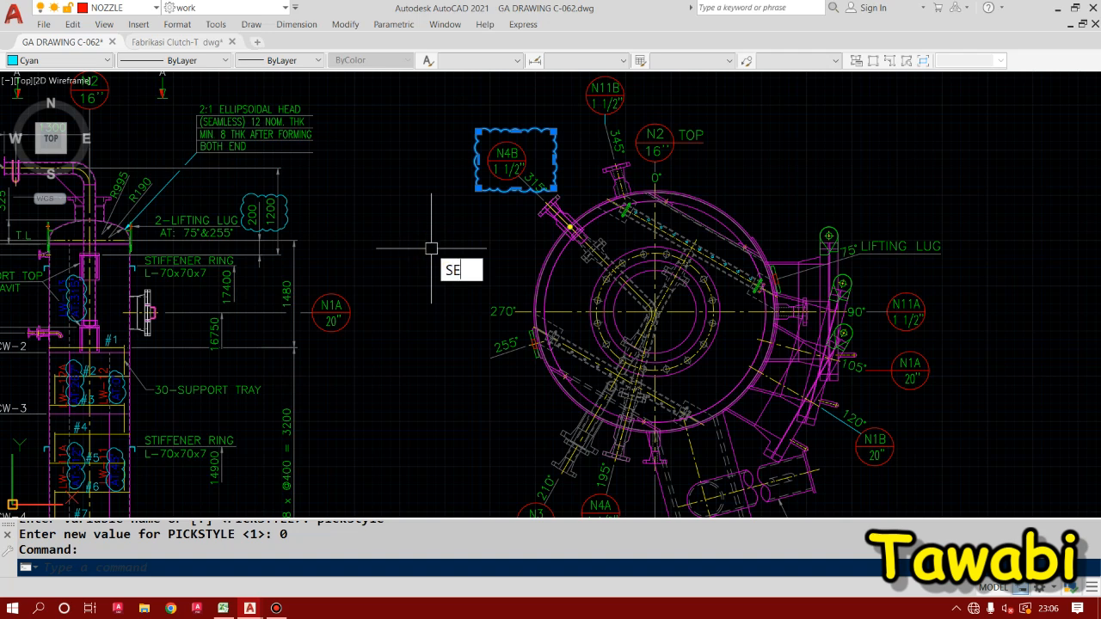
type("L")
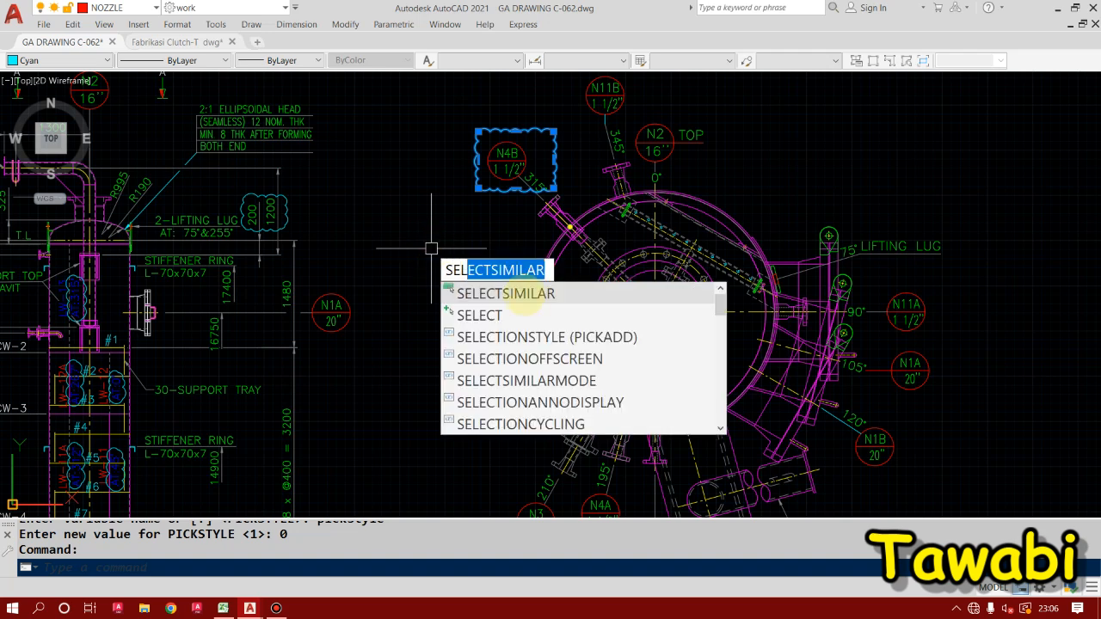
key("Escape")
- Select the revision cloud around the N4B nozzle tag and apply Select Similar to it across the whole drawing
left_click(484, 190)
right_click(485, 194)
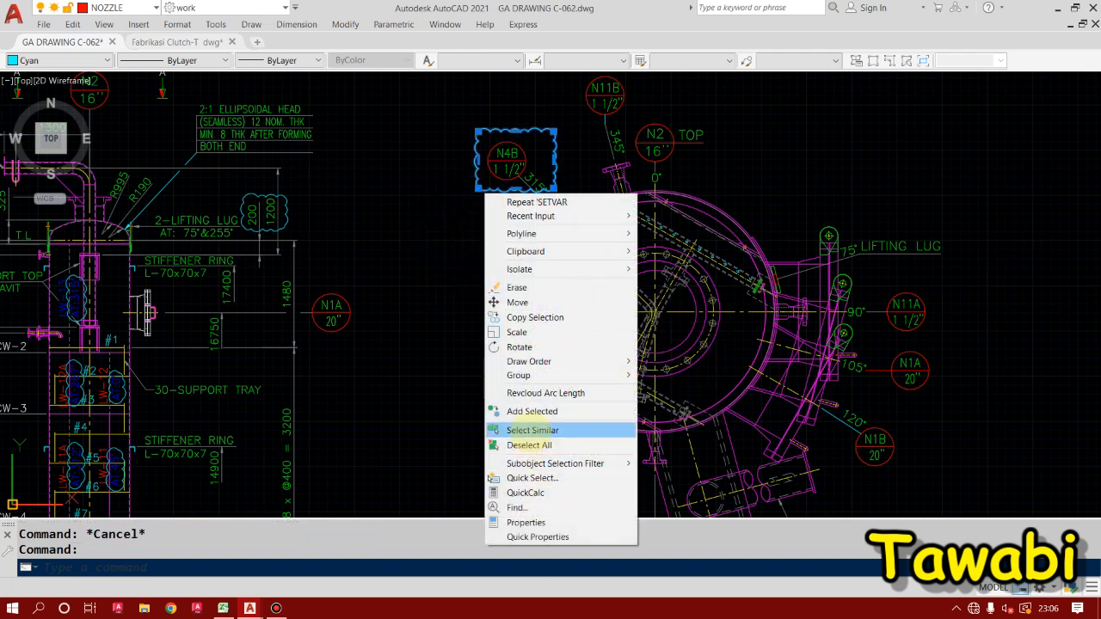
left_click(529, 430)
scroll(449, 268, "down", 5)
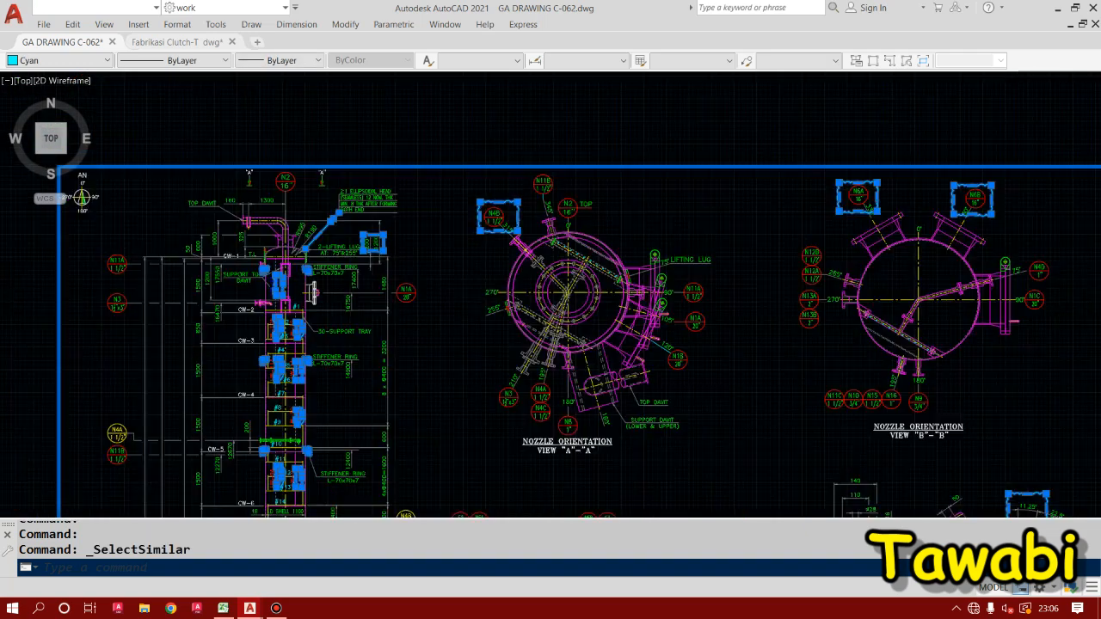
middle_click_drag(693, 421, 698, 323)
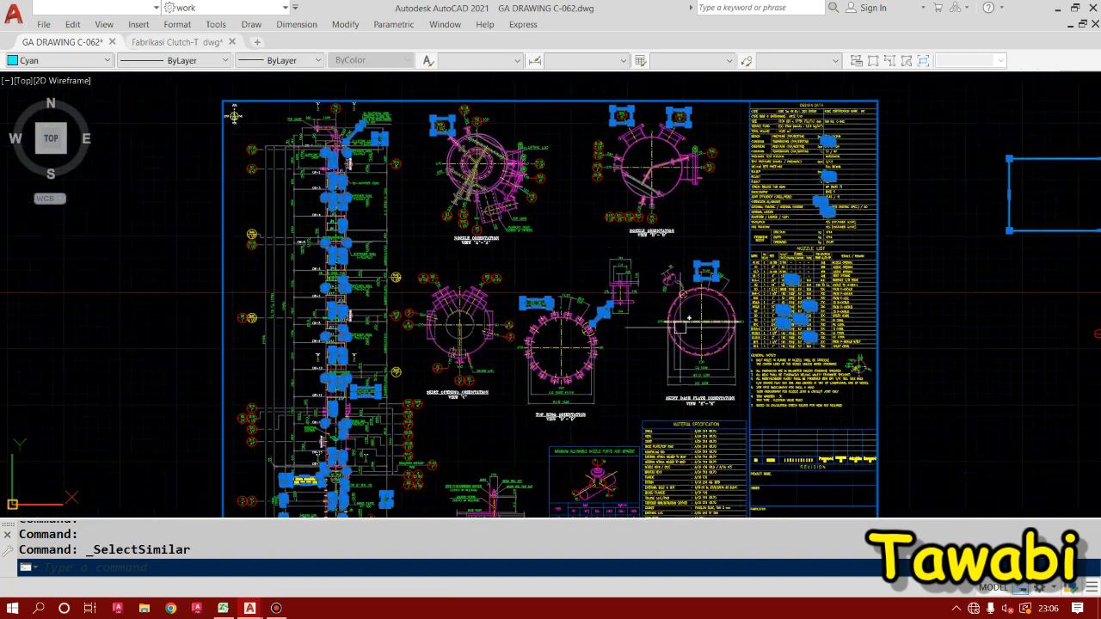
scroll(570, 320, "down", 3)
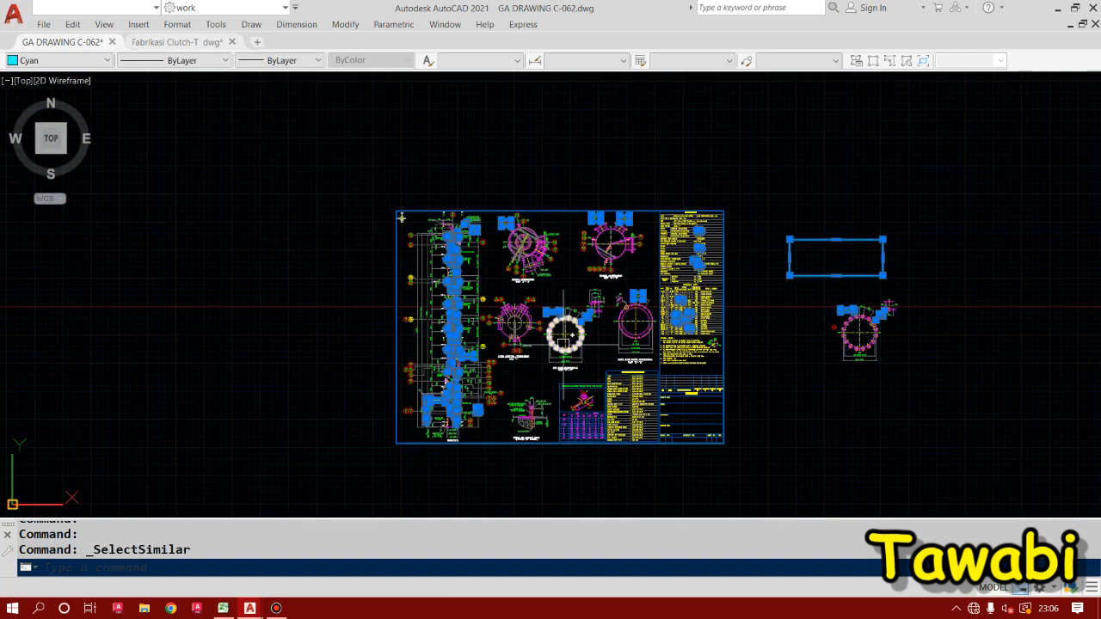
- Isolate the selected revision clouds and similar objects from the rest of the drawing
right_click(558, 174)
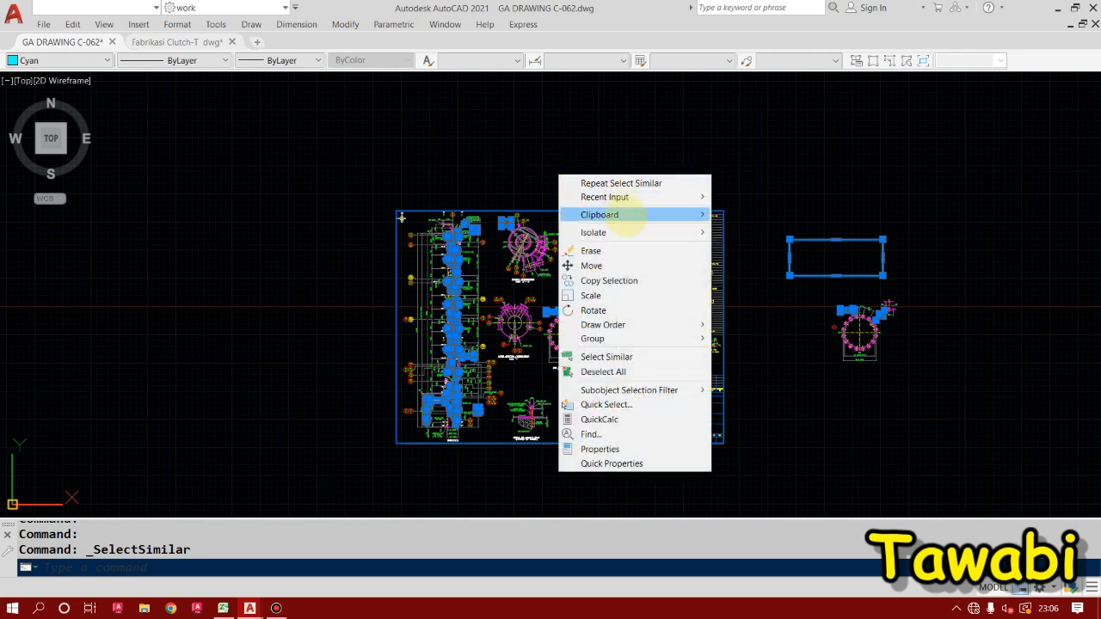
mouse_move(630, 233)
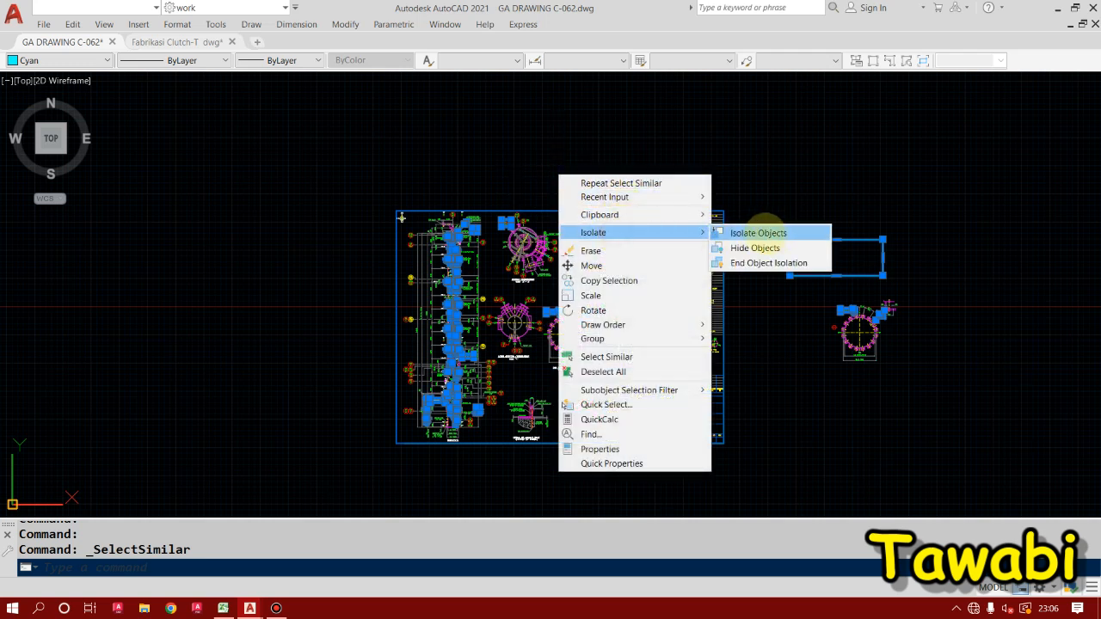
left_click(762, 233)
- Erase the isolated revision clouds in the design data and nozzle list area and around the neighbouring base plate view
scroll(693, 309, "up", 5)
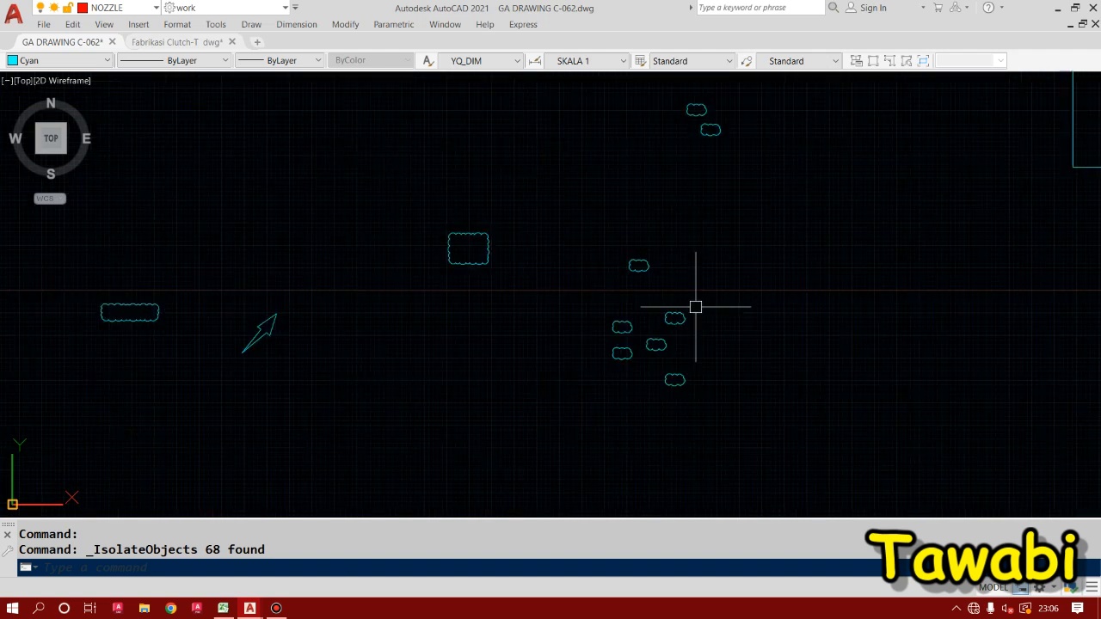
scroll(697, 343, "down", 3)
left_click(771, 430)
left_click(642, 143)
type("E")
key("Return")
left_click(661, 373)
left_click(574, 226)
type("E")
key("Return")
- Erase the isolated revision clouds around the nozzle orientation and top ring views, keeping the cyan arrow
left_click(726, 201)
left_click(380, 86)
key("e")
key("Return")
left_click(531, 226)
left_click(258, 84)
key("e")
key("Return")
left_click(481, 430)
left_click(410, 327)
key("e")
key("Return")
- Erase the revision clouds around the lower end of the elevation, keeping the cyan leader box
scroll(386, 377, "up", 3)
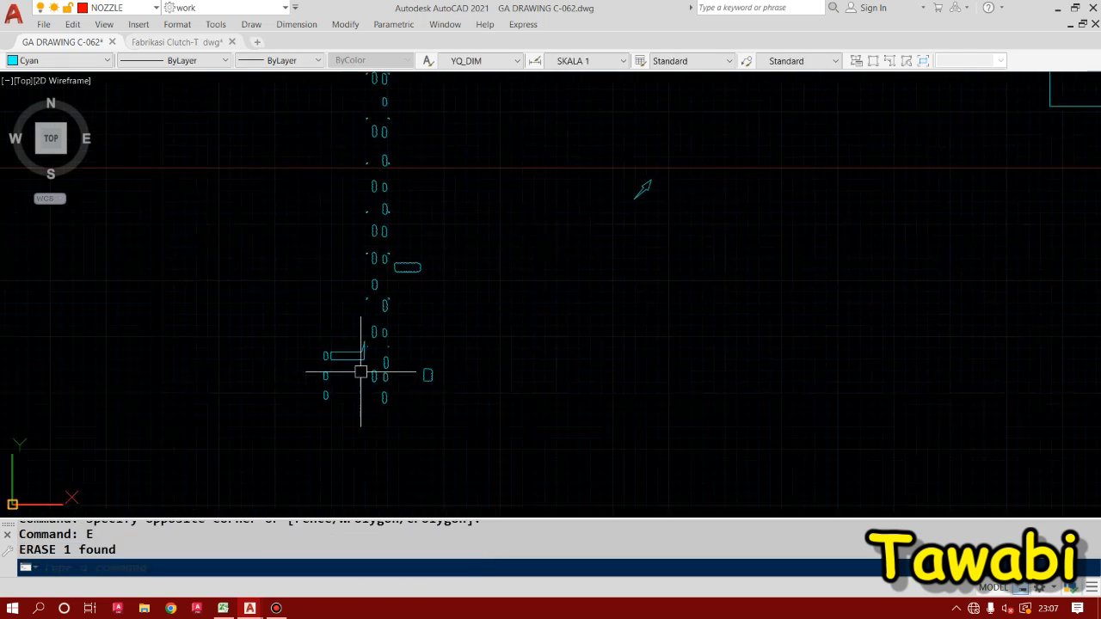
left_click(501, 471)
left_click(221, 361)
key("e")
key("Return")
left_click(299, 354)
left_click(277, 304)
key("e")
key("Return")
scroll(408, 276, "up", 3)
left_click(454, 327)
left_click(348, 172)
key("e")
key("Return")
- Erase the next groups of revision clouds upward along the middle of the elevation
scroll(412, 327, "down", 3)
middle_click_drag(413, 326, 441, 442)
left_click(521, 378)
left_click(409, 331)
key("e")
key("Return")
left_click(464, 288)
left_click(416, 273)
key("e")
key("Return")
middle_click_drag(473, 218, 485, 336)
left_click(462, 278)
key("e")
key("Return")
- Erase the revision clouds along the upper part of the elevation, keeping the small paired marks
middle_click_drag(462, 277, 468, 389)
left_click(491, 363)
left_click(451, 297)
key("e")
key("Return")
left_click(493, 262)
middle_click_drag(455, 238, 491, 307)
left_click(432, 271)
key("e")
key("Return")
- Erase the last remaining revision clouds at the top end of the elevation
left_click(536, 209)
left_click(555, 232)
key("e")
key("Return")
mouse_move(554, 232)
middle_mouse_down()
mouse_move(645, 322)
mouse_move(748, 302)
mouse_move(670, 302)
middle_mouse_up()
left_click(662, 258)
left_click(594, 212)
key("e")
key("Return")
- End the object isolation and inspect the complete drawing without the erased revision clouds
scroll(557, 326, "down", 2)
middle_click_drag(442, 352, 528, 351)
scroll(298, 352, "up", 2)
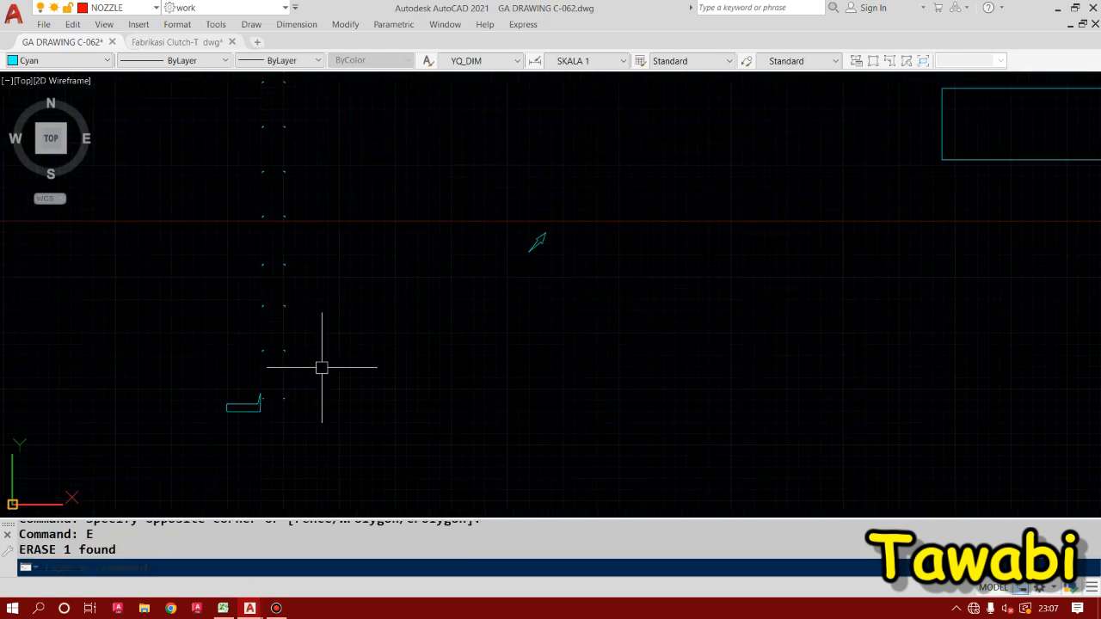
key("Return")
scroll(378, 379, "down", 2)
scroll(379, 385, "up", 2)
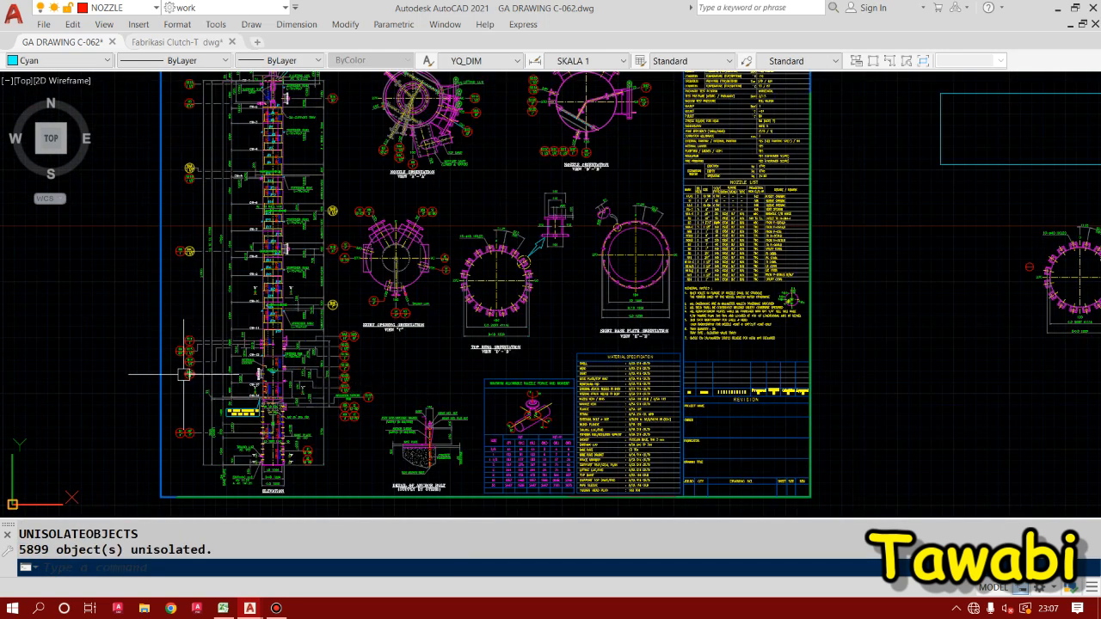
scroll(500, 294, "down", 2)
scroll(483, 263, "up", 2)
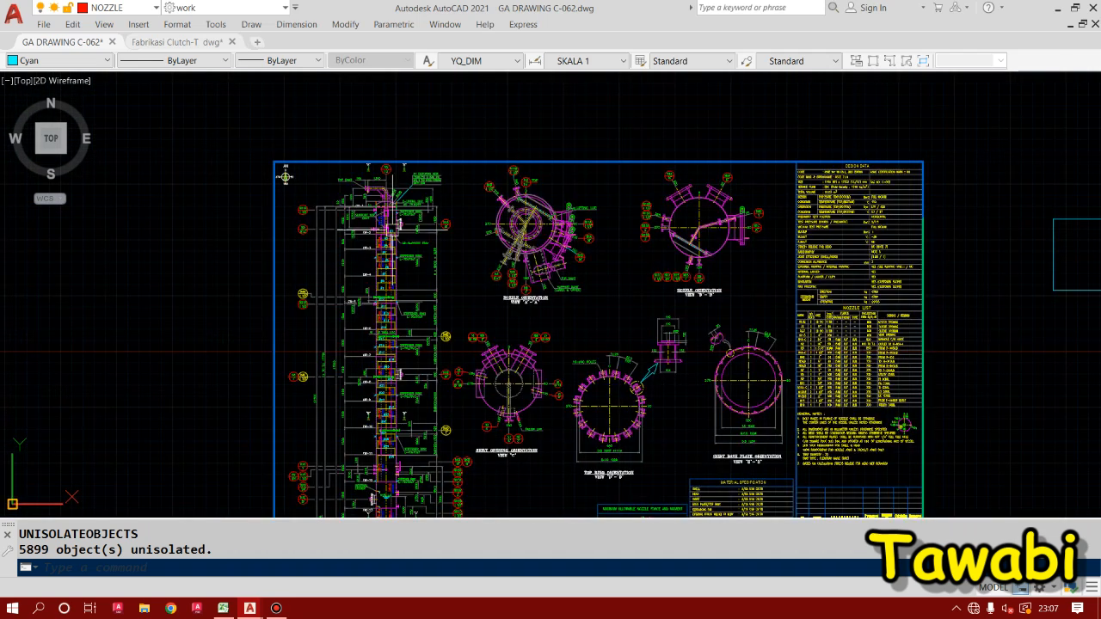
scroll(522, 271, "down", 2)
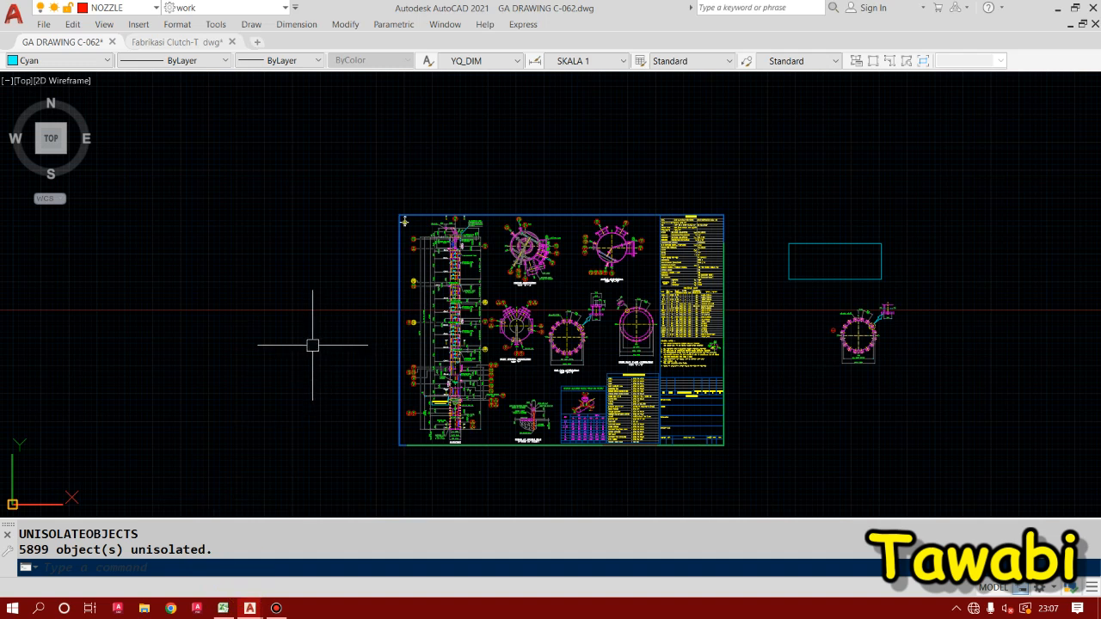
middle_click_drag(500, 346, 339, 333)
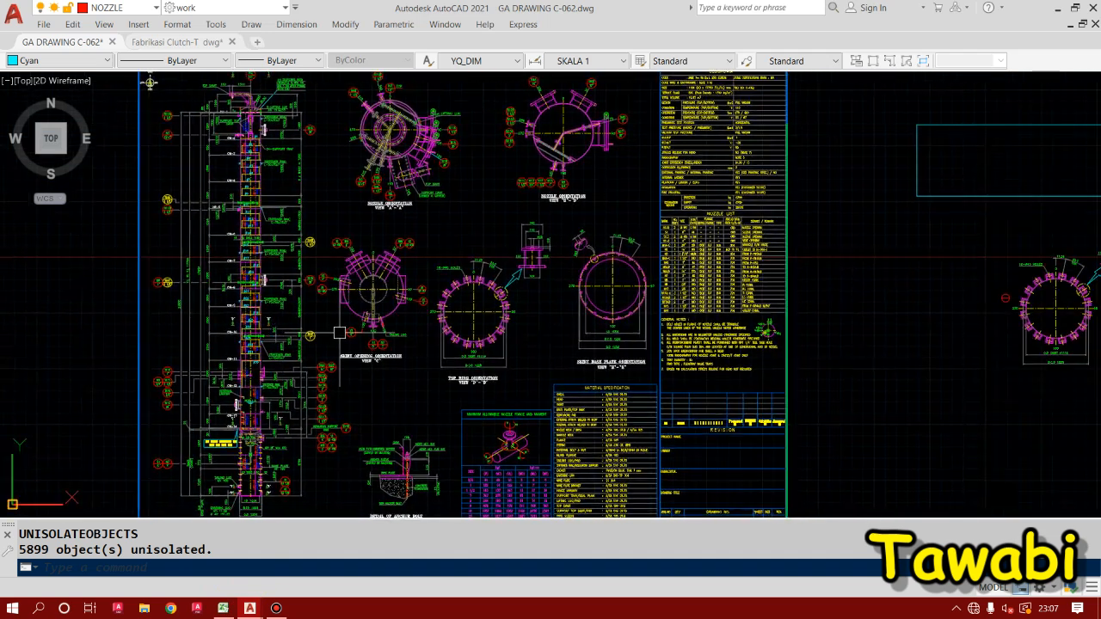